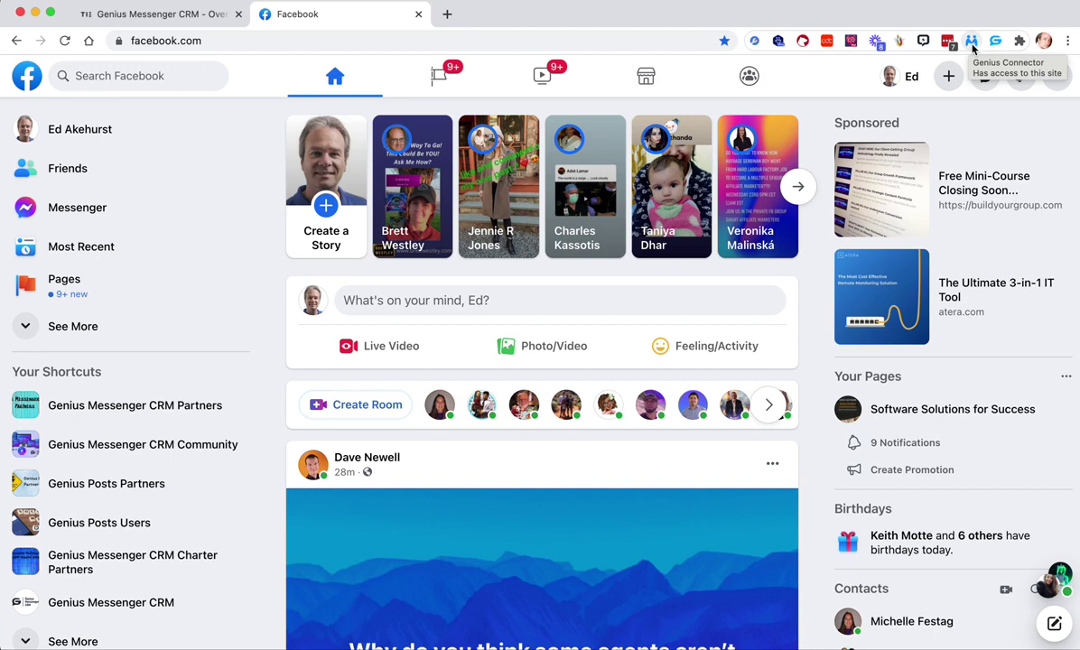
Step: Delete every pending sent friend request at once from the Genius Connector panel
{"action": "left_click", "coordinate": [972, 47]}
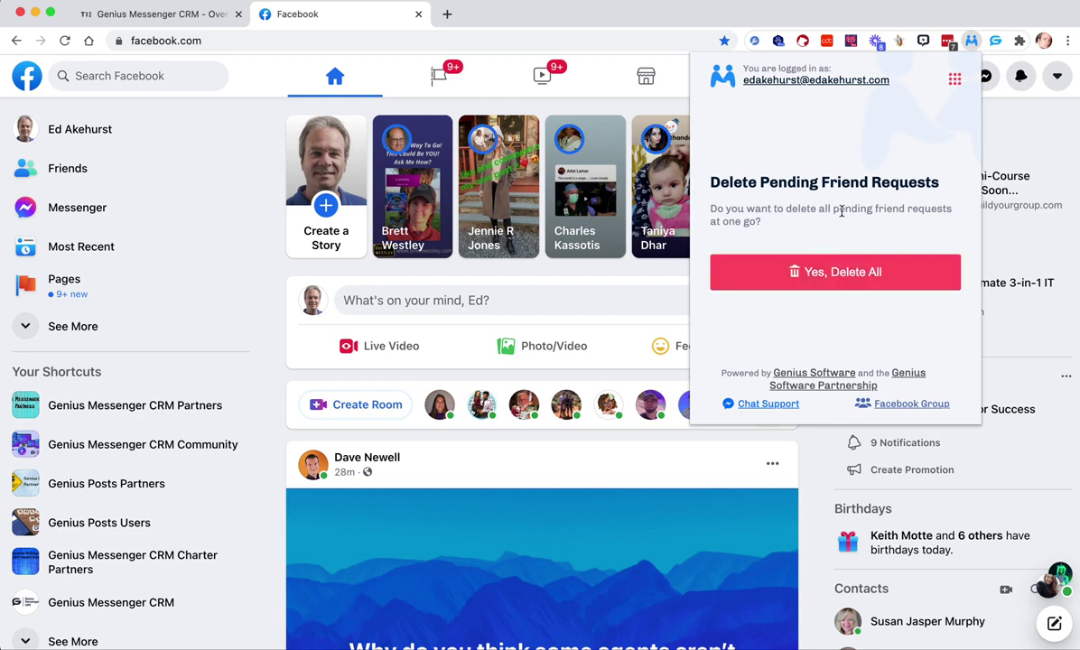
{"action": "left_click", "coordinate": [842, 272]}
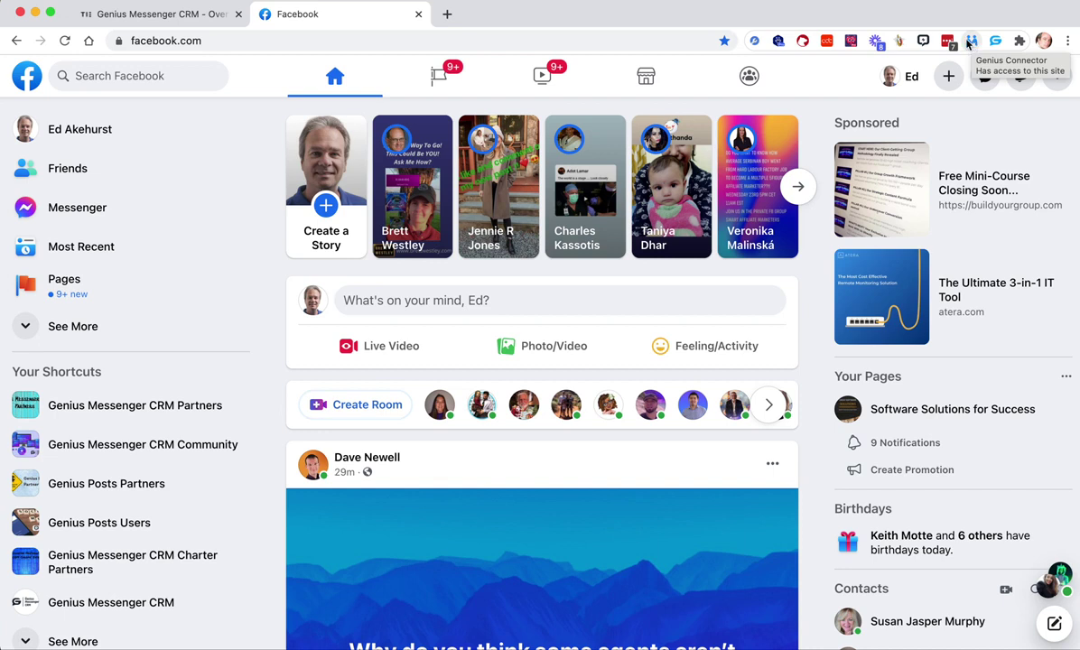
Step: Search for 'kartra' and open the Kartra (Official) group's Members list
{"action": "left_click", "coordinate": [192, 76]}
{"action": "type", "text": "kartra"}
{"action": "left_click", "coordinate": [108, 113]}
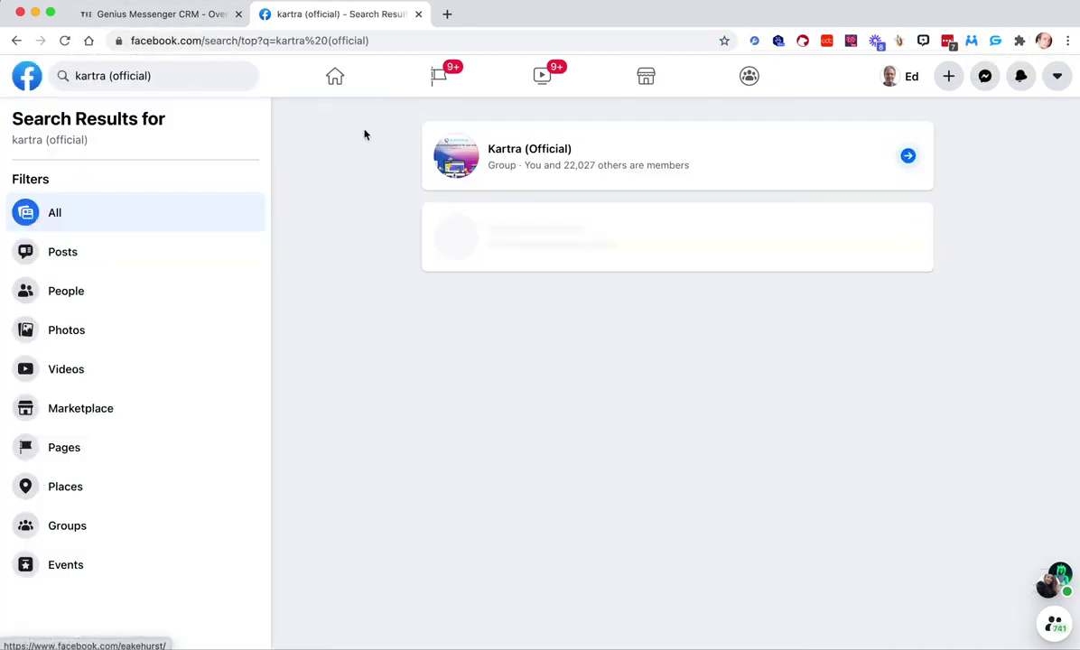
{"action": "left_click", "coordinate": [523, 150]}
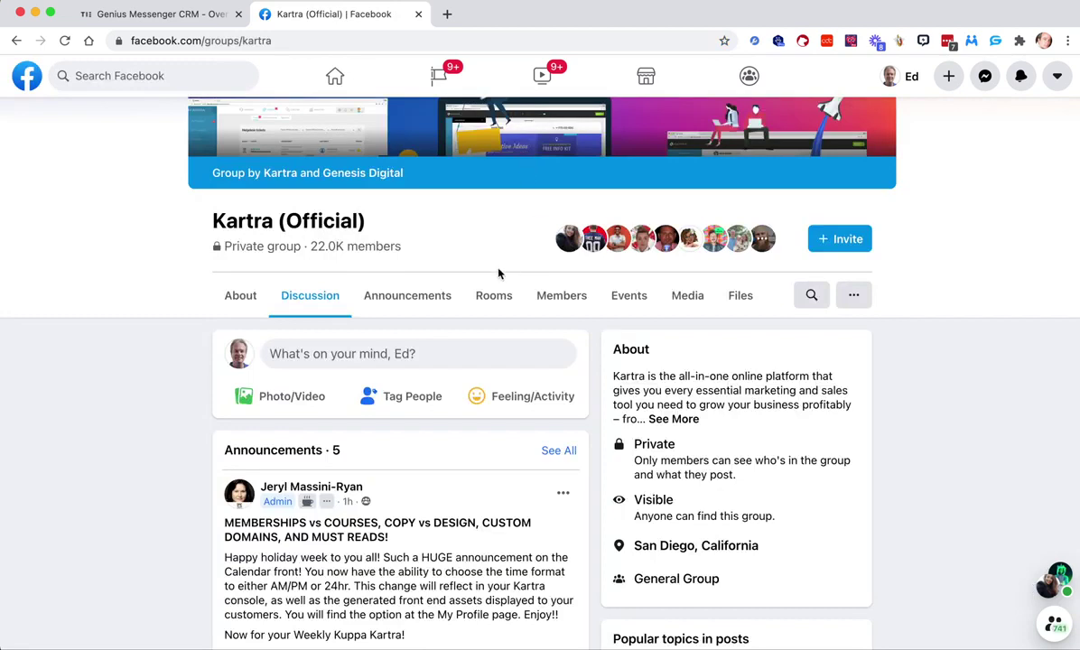
{"action": "left_click", "coordinate": [559, 307]}
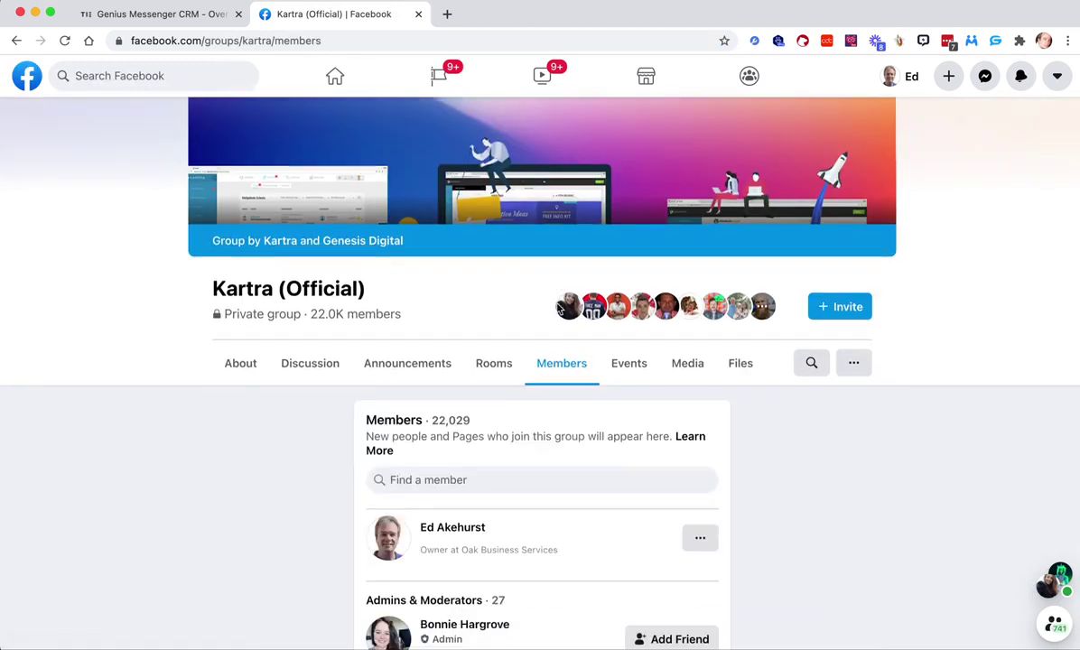
Step: Scroll through the group's 22,029 members, including recent joiners
{"action": "scroll", "coordinate": [557, 308], "scroll_direction": "down", "scroll_amount": 10}
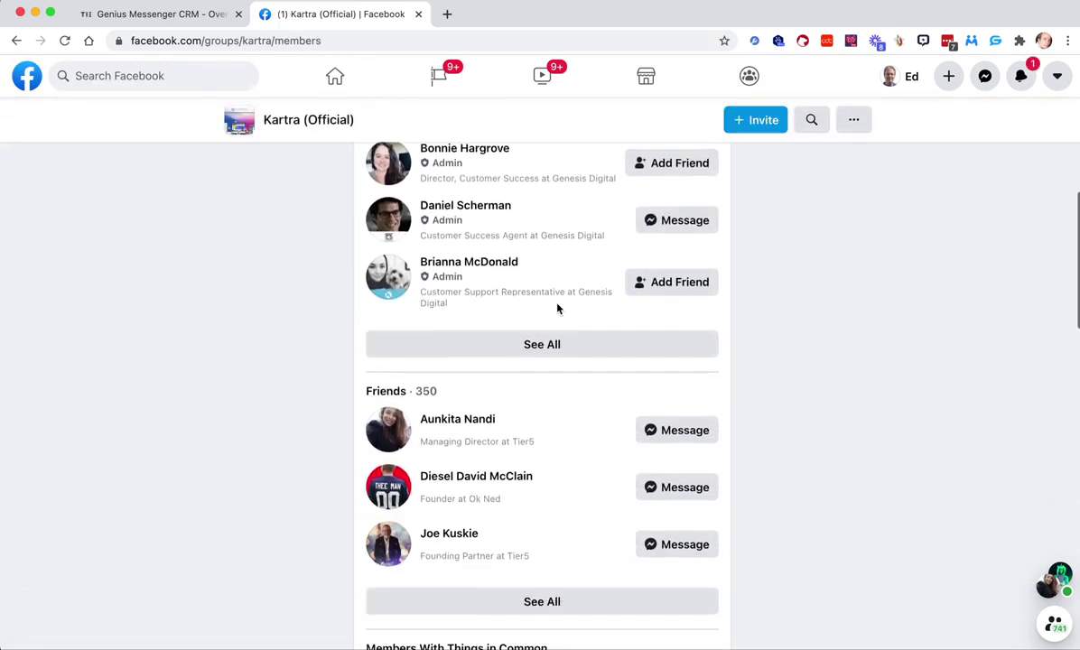
{"action": "scroll", "coordinate": [558, 307], "scroll_direction": "down", "scroll_amount": 15}
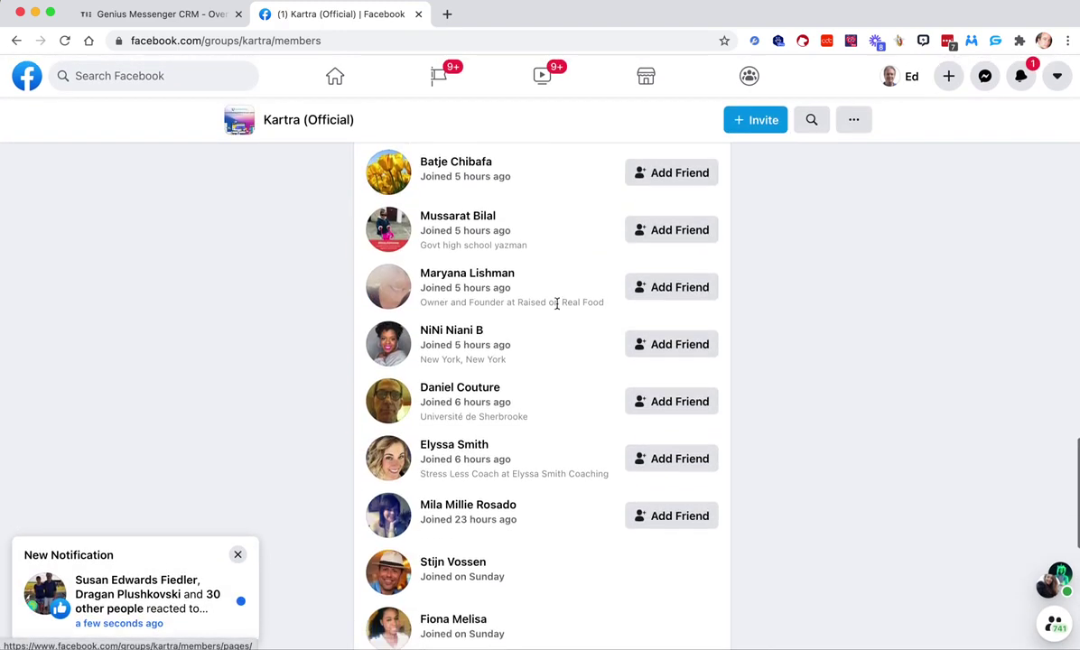
{"action": "scroll", "coordinate": [521, 531], "scroll_direction": "down", "scroll_amount": 12}
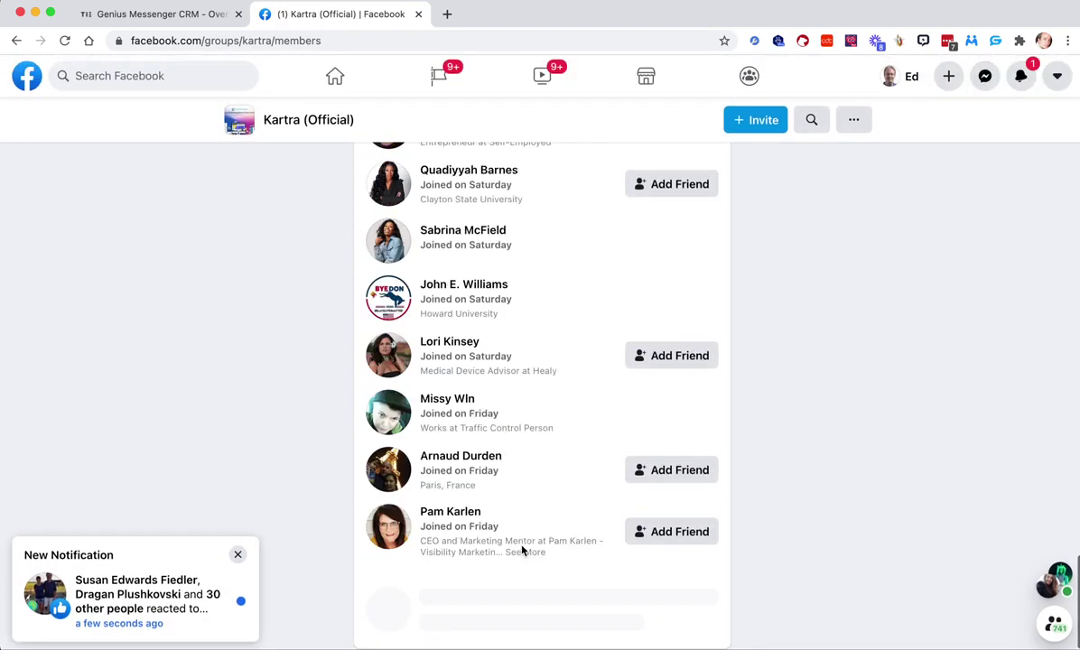
{"action": "scroll", "coordinate": [521, 550], "scroll_direction": "down", "scroll_amount": 6}
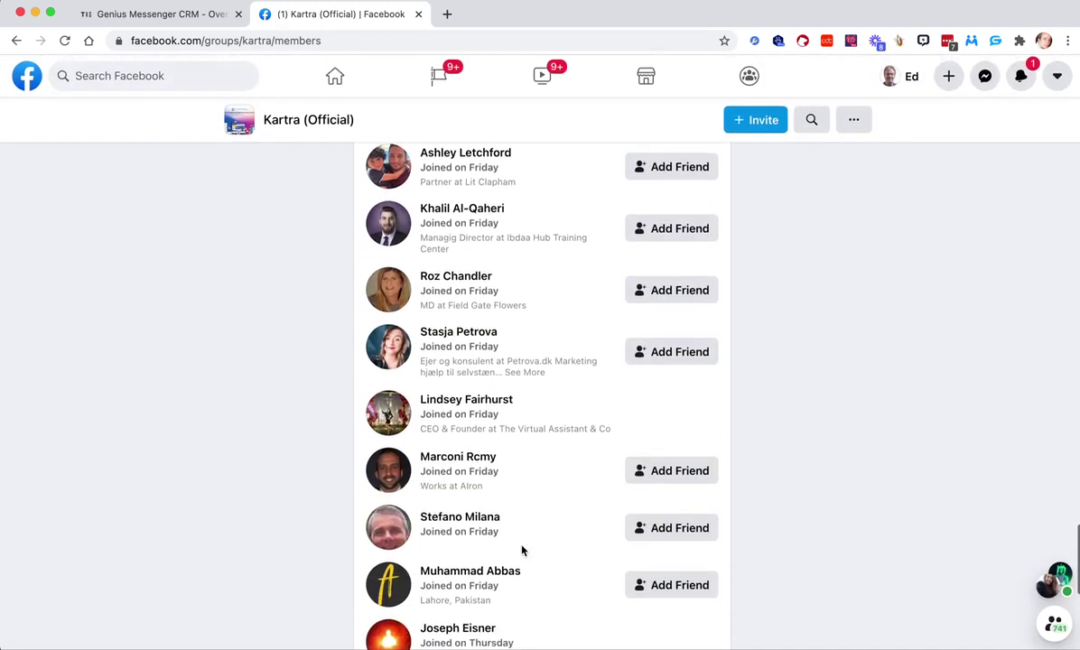
{"action": "scroll", "coordinate": [521, 550], "scroll_direction": "up", "scroll_amount": 15}
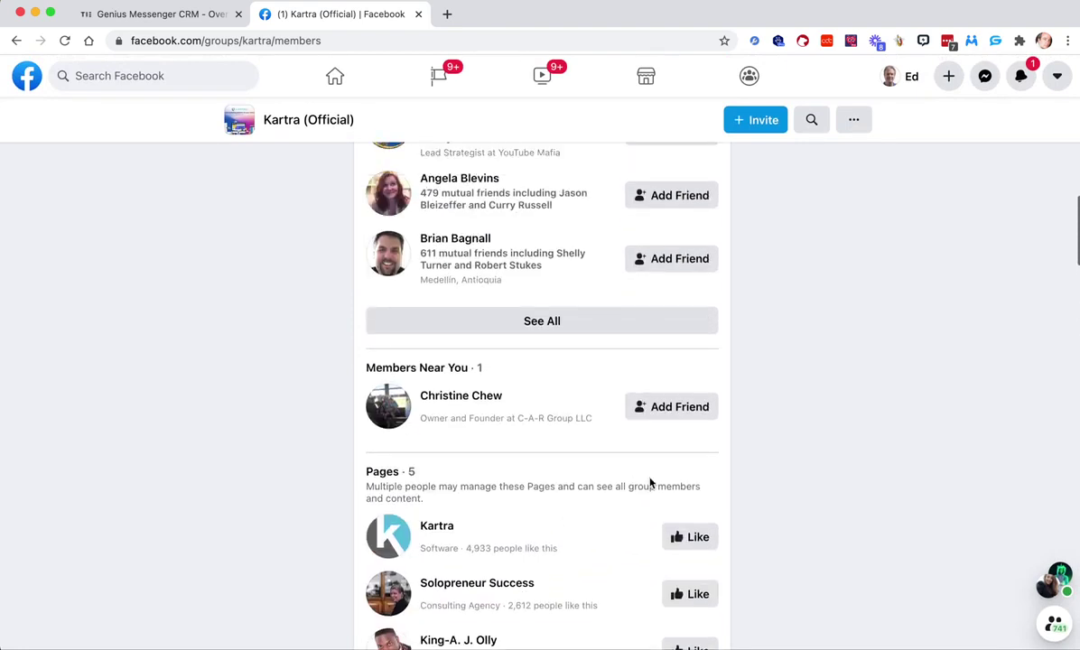
{"action": "scroll", "coordinate": [637, 535], "scroll_direction": "down", "scroll_amount": 2}
{"action": "scroll", "coordinate": [637, 528], "scroll_direction": "down", "scroll_amount": 6}
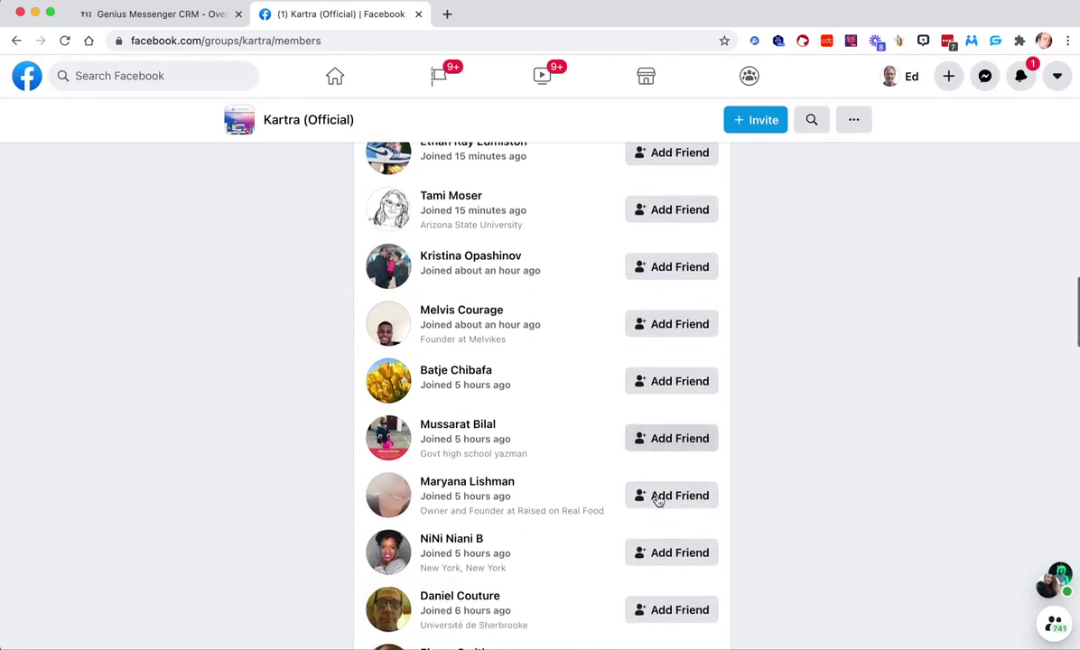
{"action": "scroll", "coordinate": [655, 500], "scroll_direction": "up", "scroll_amount": 2}
{"action": "scroll", "coordinate": [658, 502], "scroll_direction": "up", "scroll_amount": 5}
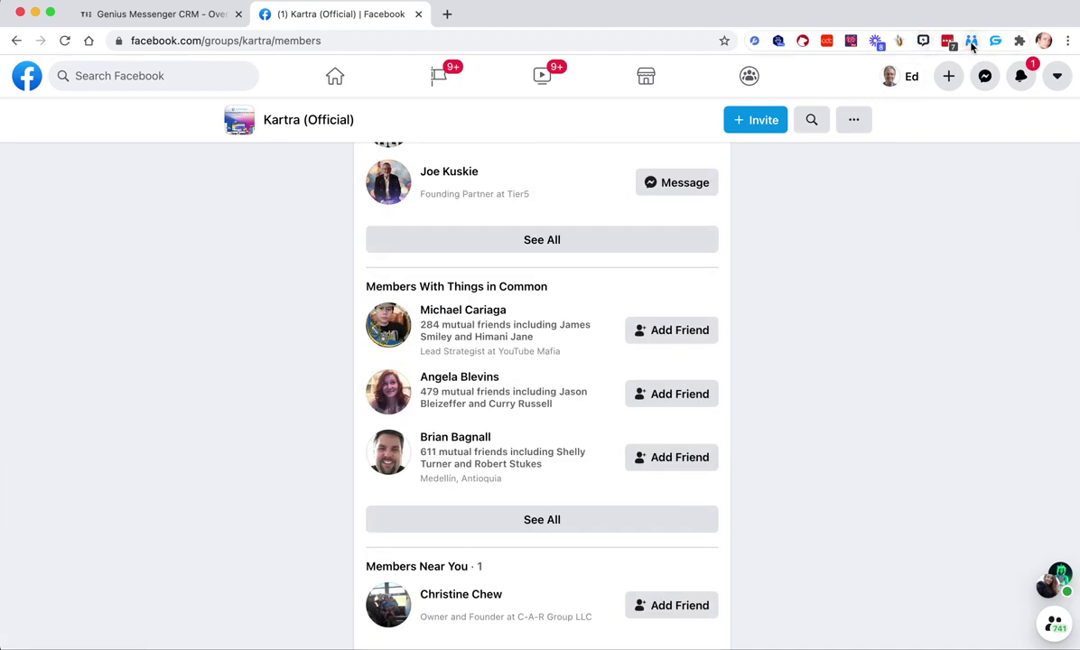
Step: Keep Look up Interval on Auto, set Requests Limit to Infinite, and leave Resume from last search on No
{"action": "left_click", "coordinate": [971, 41]}
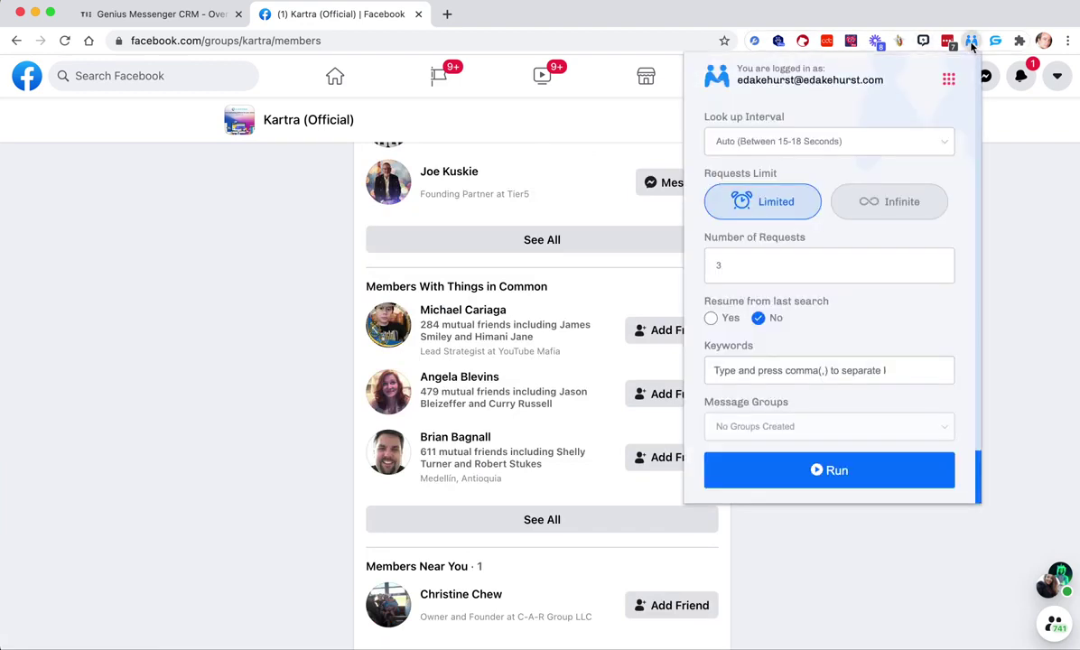
{"action": "left_click", "coordinate": [774, 144]}
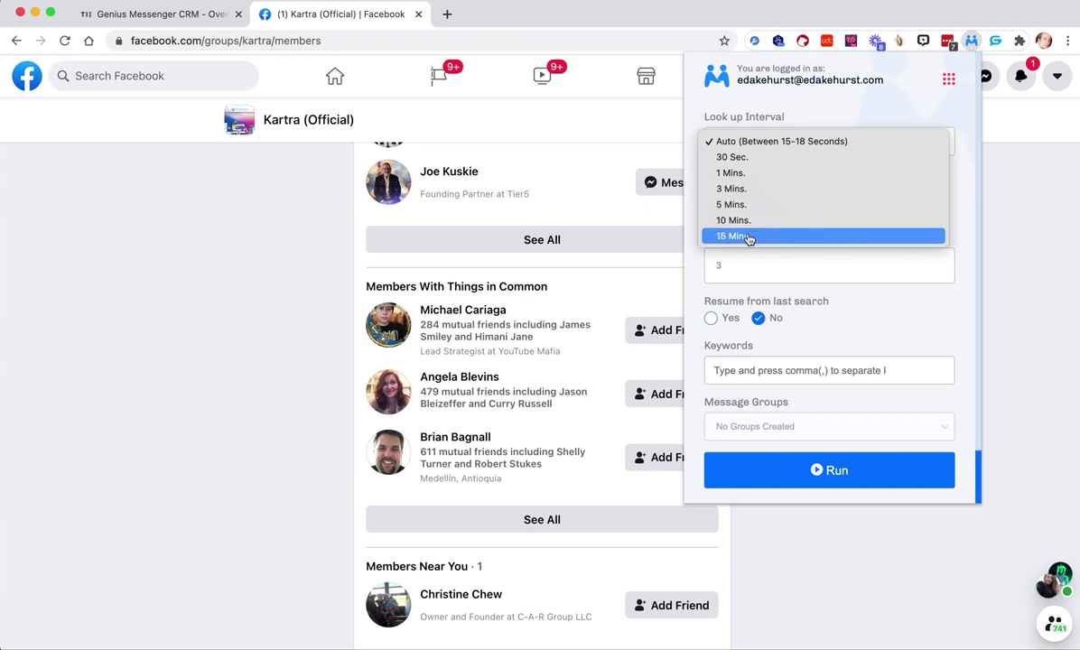
{"action": "left_click", "coordinate": [960, 185]}
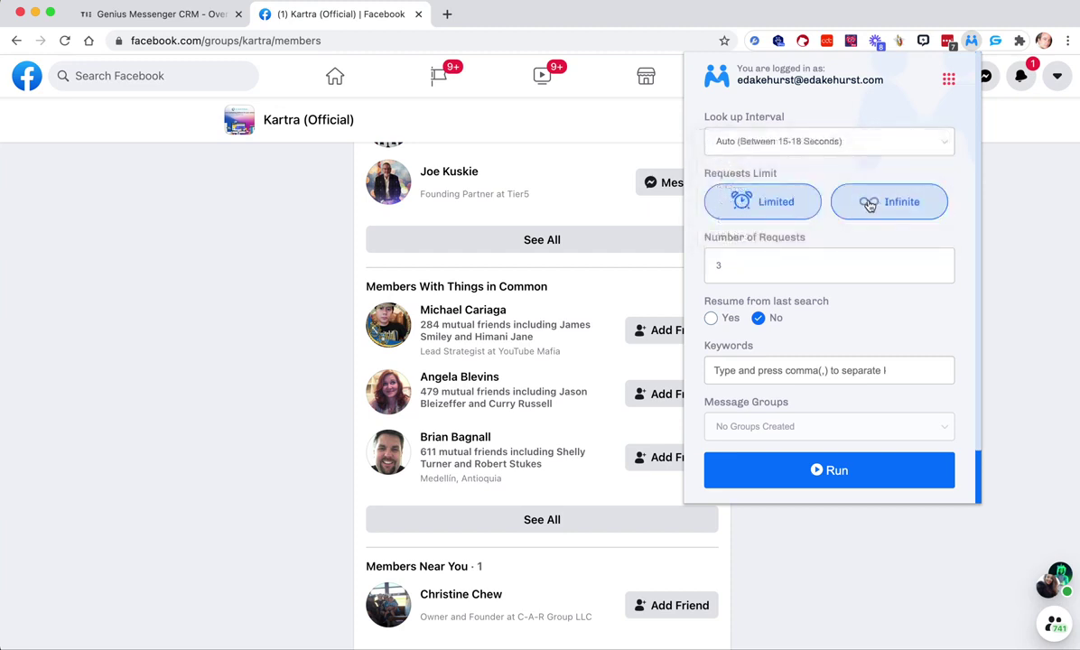
{"action": "left_click_drag", "start_coordinate": [738, 255], "coordinate": [693, 269]}
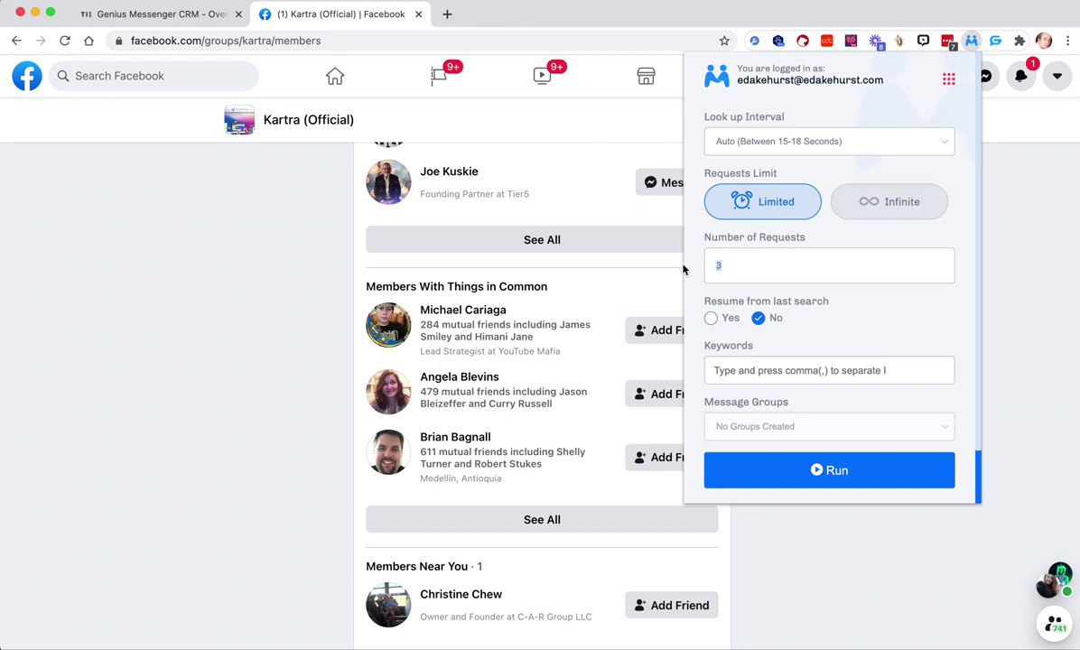
{"action": "type", "text": "15"}
{"action": "left_click", "coordinate": [904, 206]}
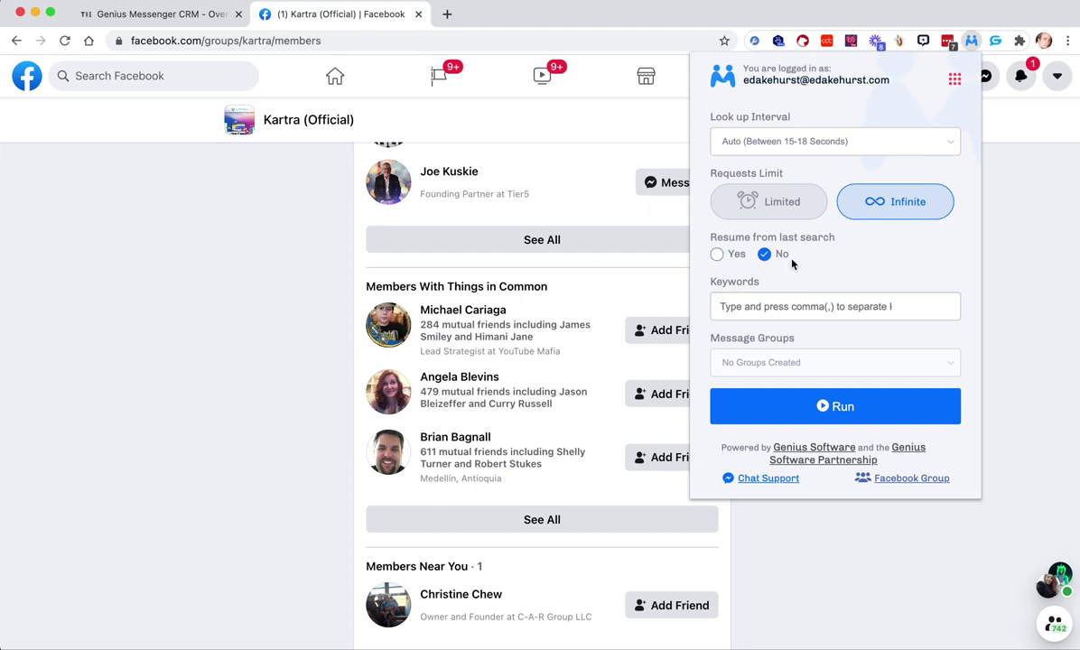
{"action": "left_click", "coordinate": [717, 254]}
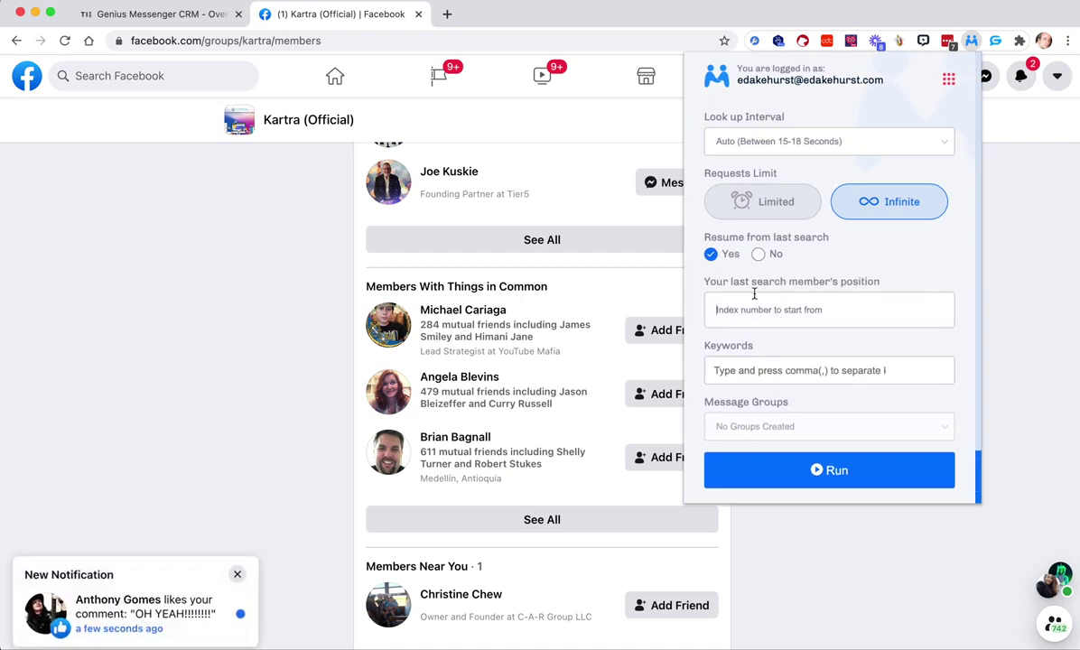
{"action": "left_click", "coordinate": [759, 255]}
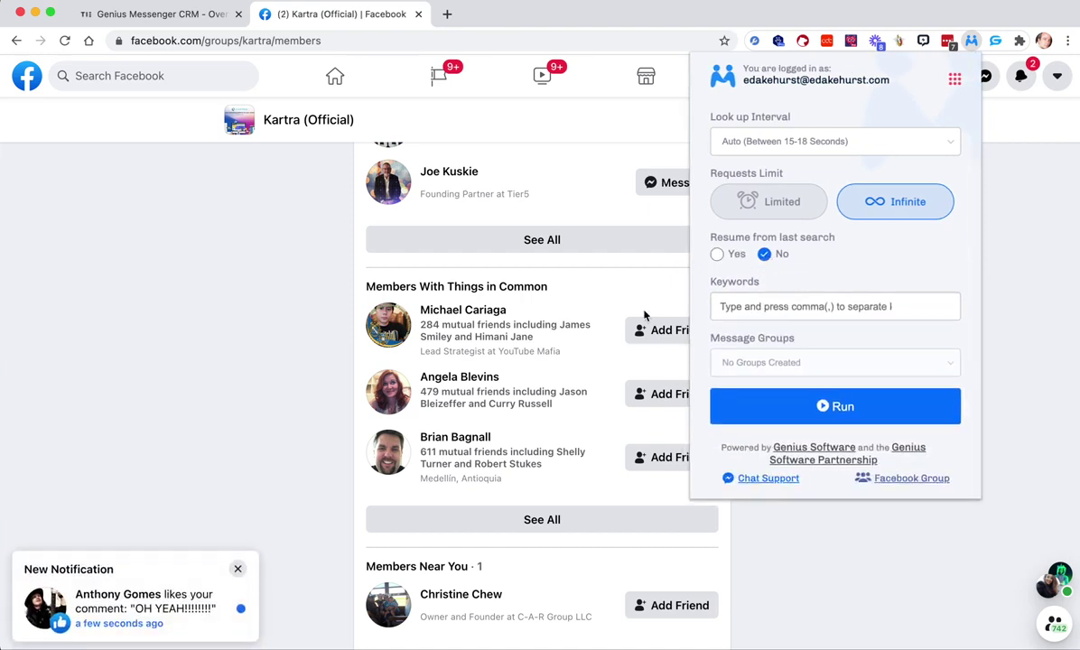
{"action": "scroll", "coordinate": [470, 302], "scroll_direction": "down", "scroll_amount": 2}
{"action": "scroll", "coordinate": [471, 302], "scroll_direction": "down", "scroll_amount": 5}
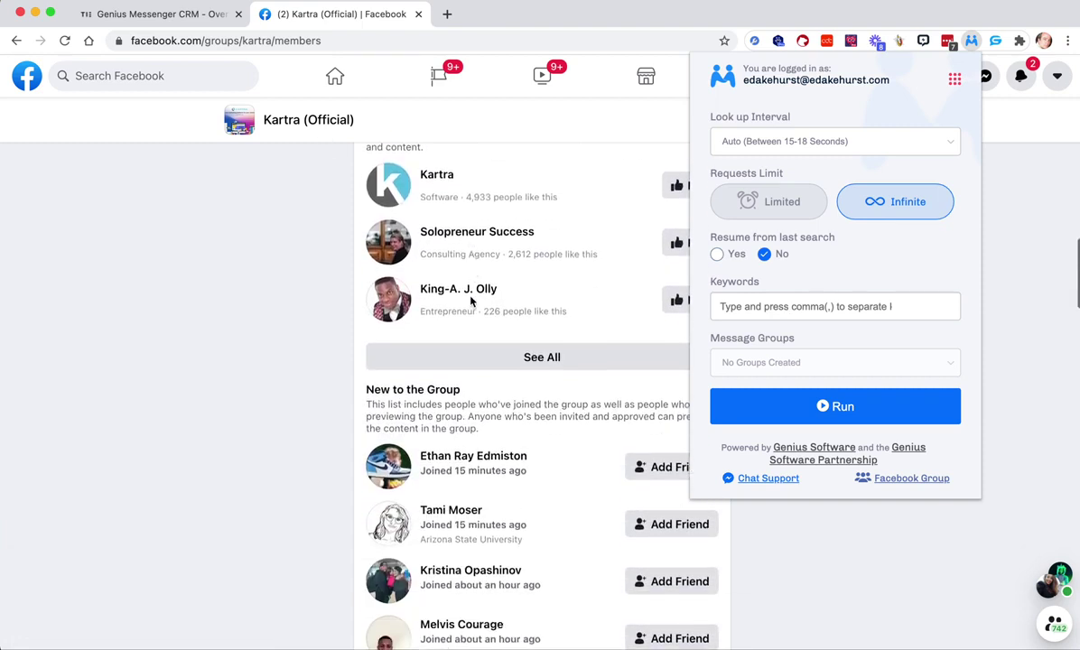
{"action": "scroll", "coordinate": [471, 302], "scroll_direction": "down", "scroll_amount": 3}
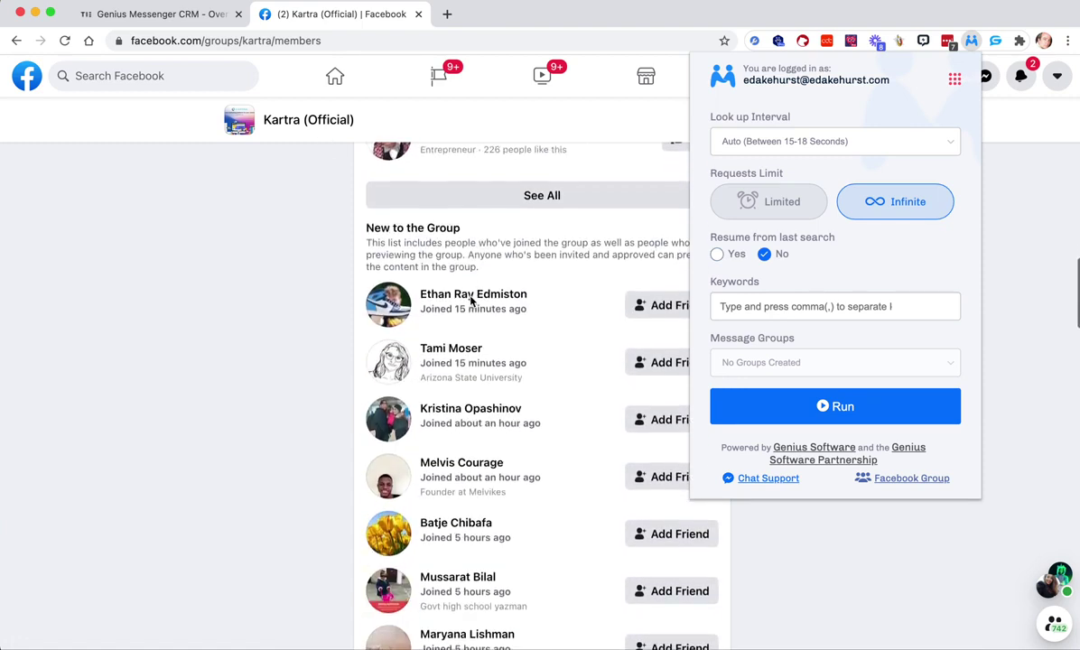
{"action": "left_click", "coordinate": [479, 298]}
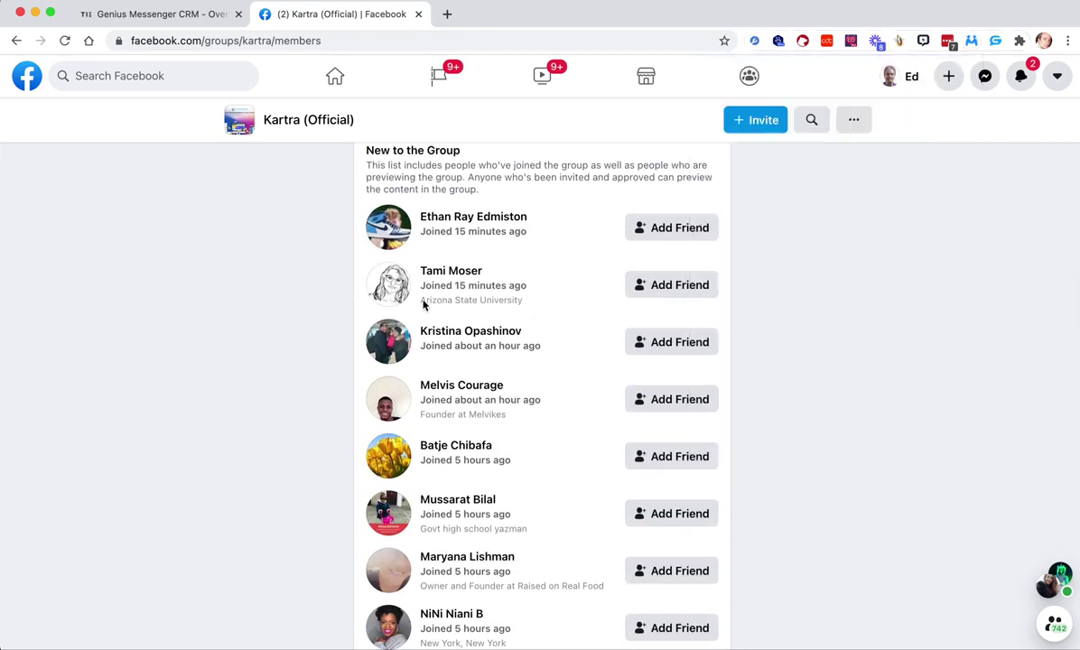
{"action": "scroll", "coordinate": [441, 339], "scroll_direction": "down", "scroll_amount": 1}
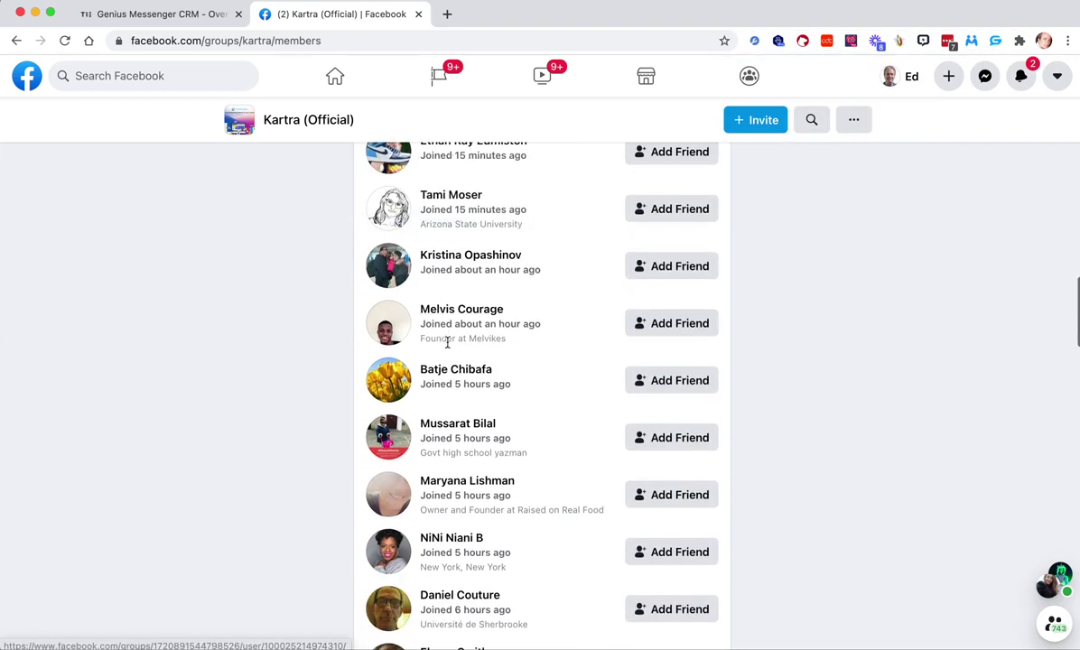
{"action": "double_click", "coordinate": [432, 339]}
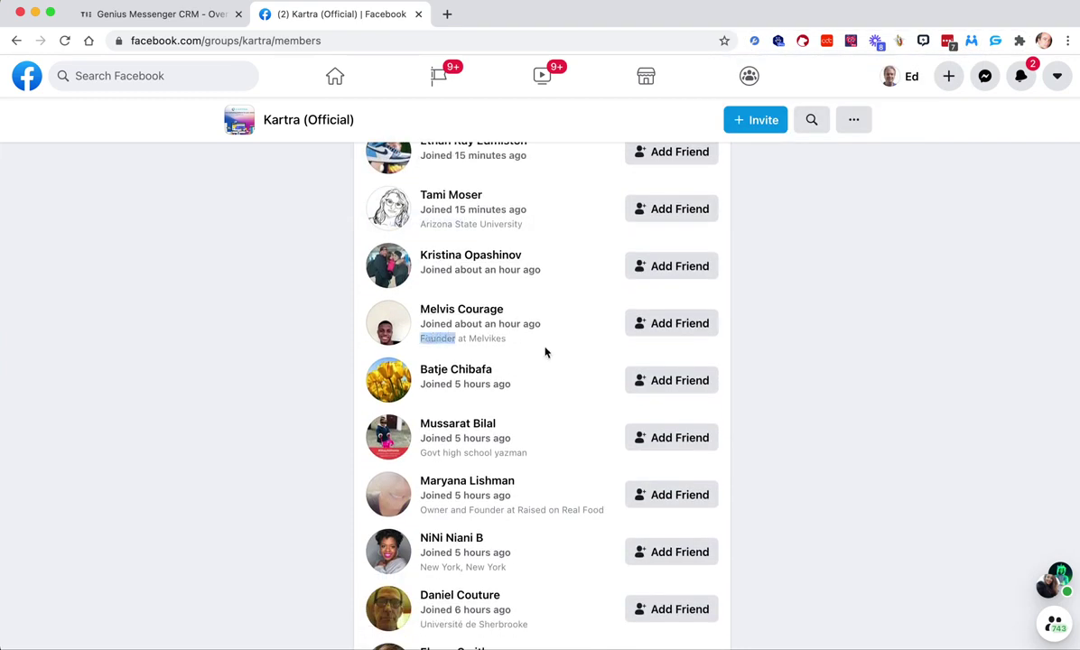
{"action": "scroll", "coordinate": [545, 353], "scroll_direction": "down", "scroll_amount": 2}
{"action": "double_click", "coordinate": [434, 373]}
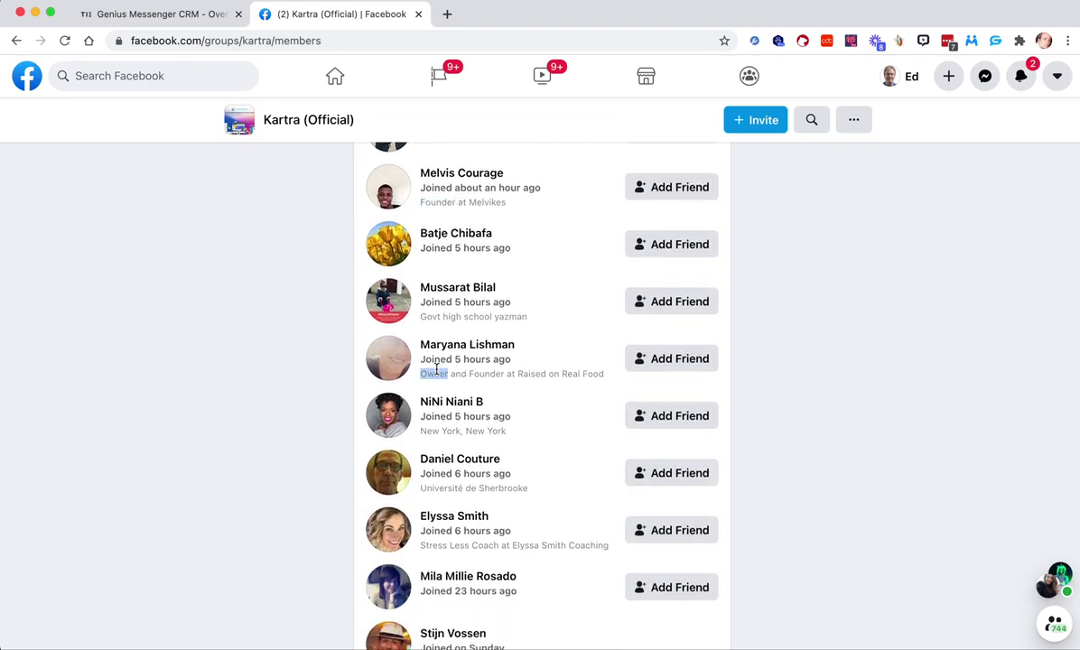
{"action": "scroll", "coordinate": [505, 385], "scroll_direction": "down", "scroll_amount": 3}
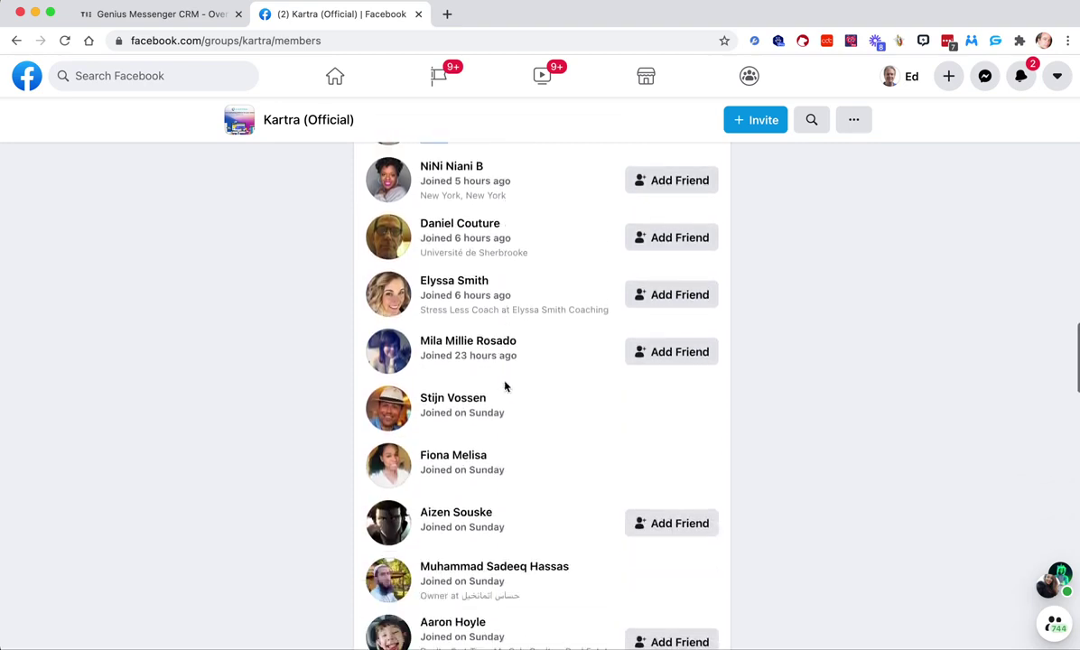
{"action": "double_click", "coordinate": [485, 310]}
{"action": "scroll", "coordinate": [484, 312], "scroll_direction": "down", "scroll_amount": 4}
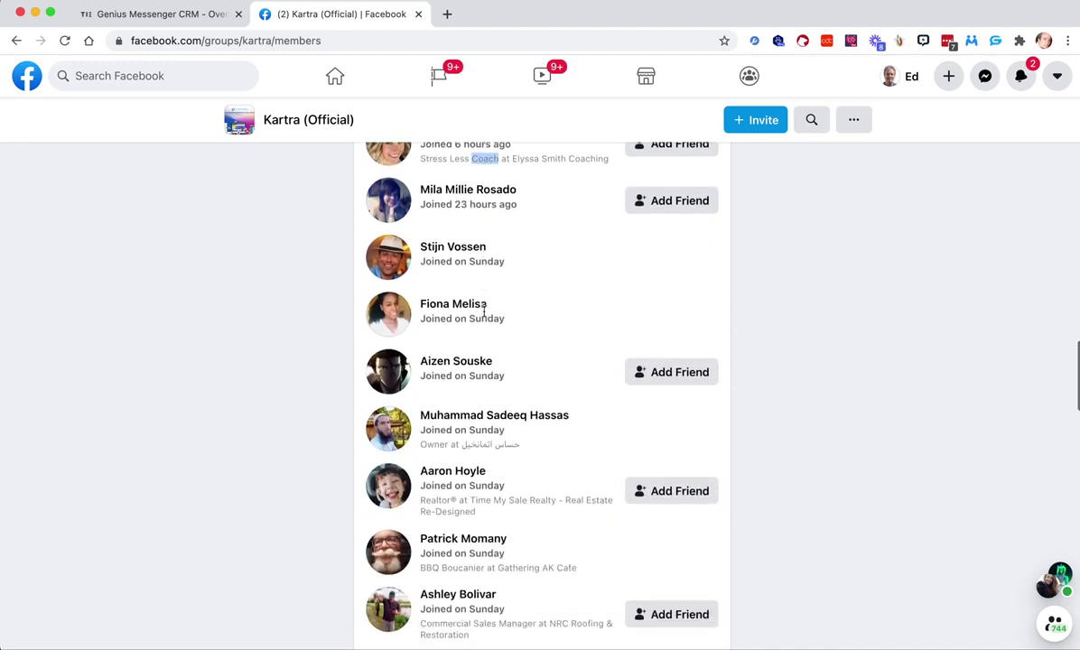
{"action": "double_click", "coordinate": [439, 326]}
{"action": "scroll", "coordinate": [437, 311], "scroll_direction": "down", "scroll_amount": 2}
{"action": "double_click", "coordinate": [434, 291]}
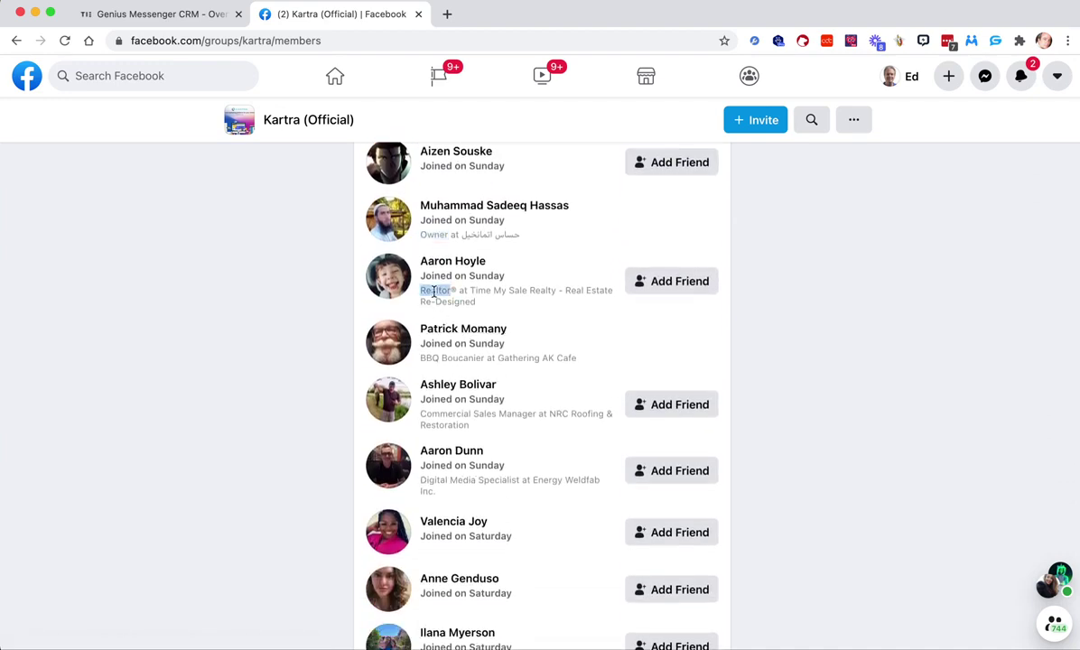
{"action": "scroll", "coordinate": [567, 351], "scroll_direction": "down", "scroll_amount": 1}
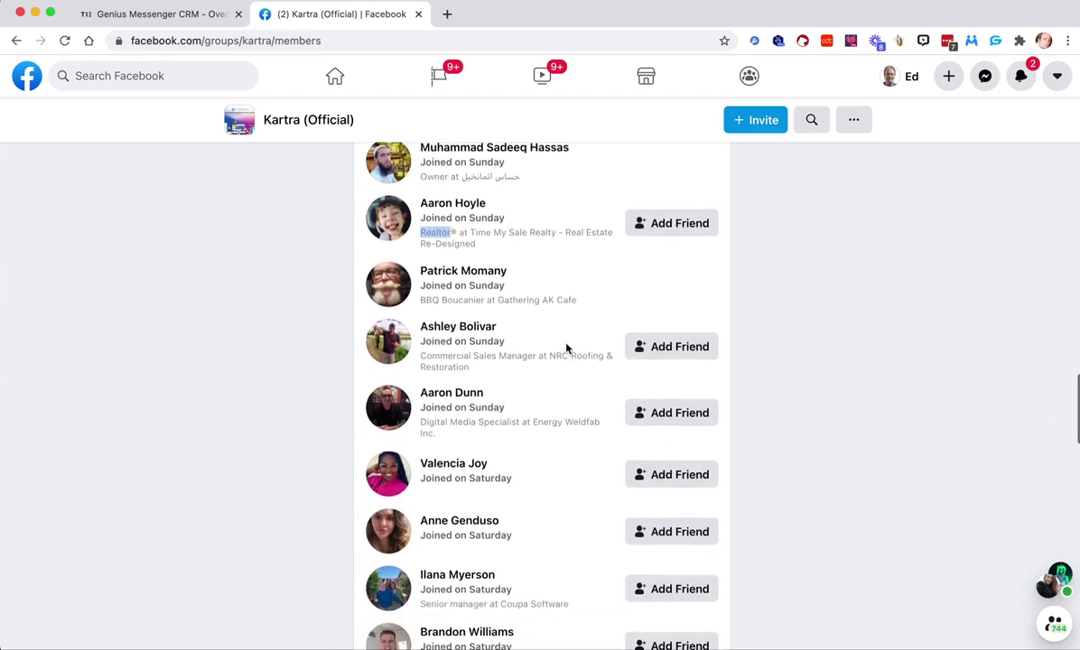
{"action": "double_click", "coordinate": [515, 355]}
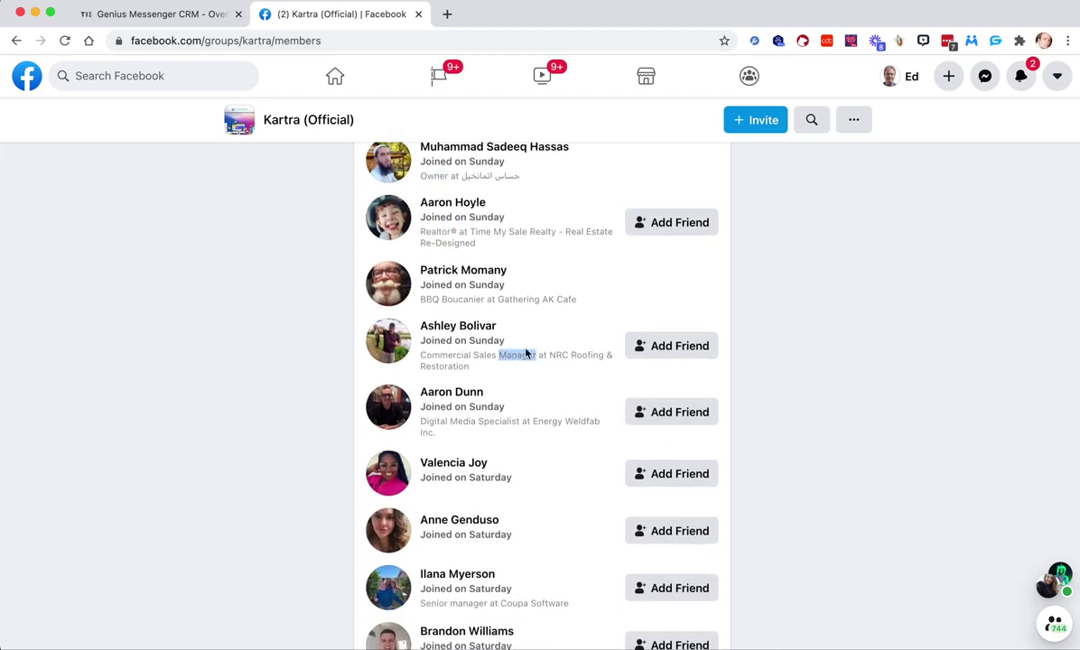
{"action": "left_click", "coordinate": [973, 41]}
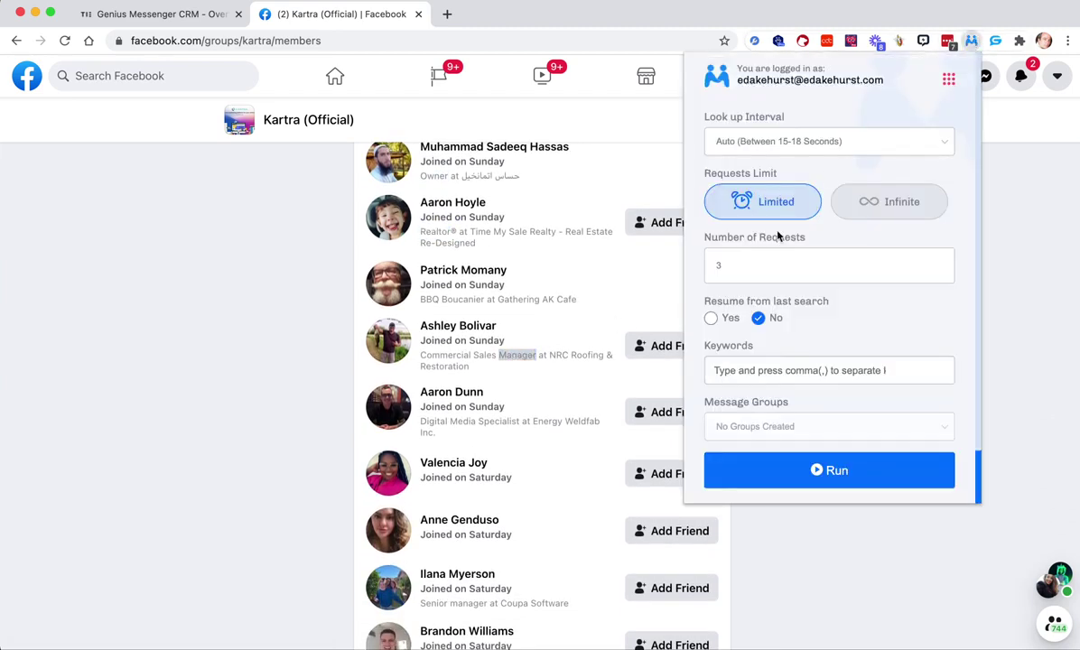
{"action": "left_click", "coordinate": [748, 370]}
{"action": "type", "text": "owner"}
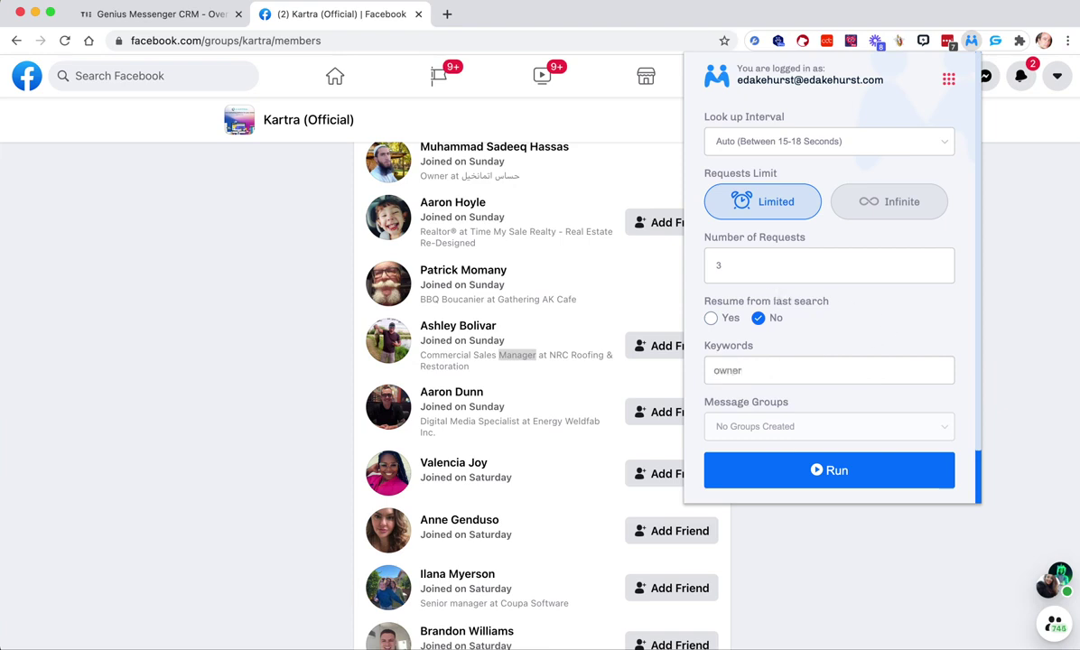
{"action": "key", "text": "comma"}
{"action": "type", "text": "founder"}
{"action": "key", "text": "comma"}
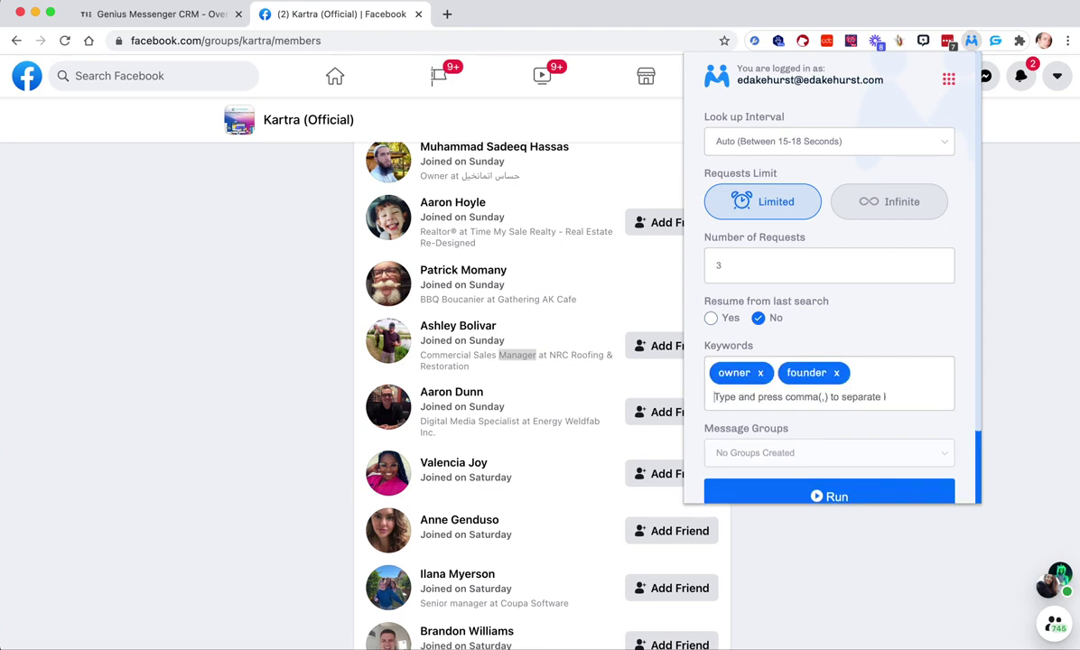
{"action": "type", "text": "coach"}
{"action": "key", "text": "comma"}
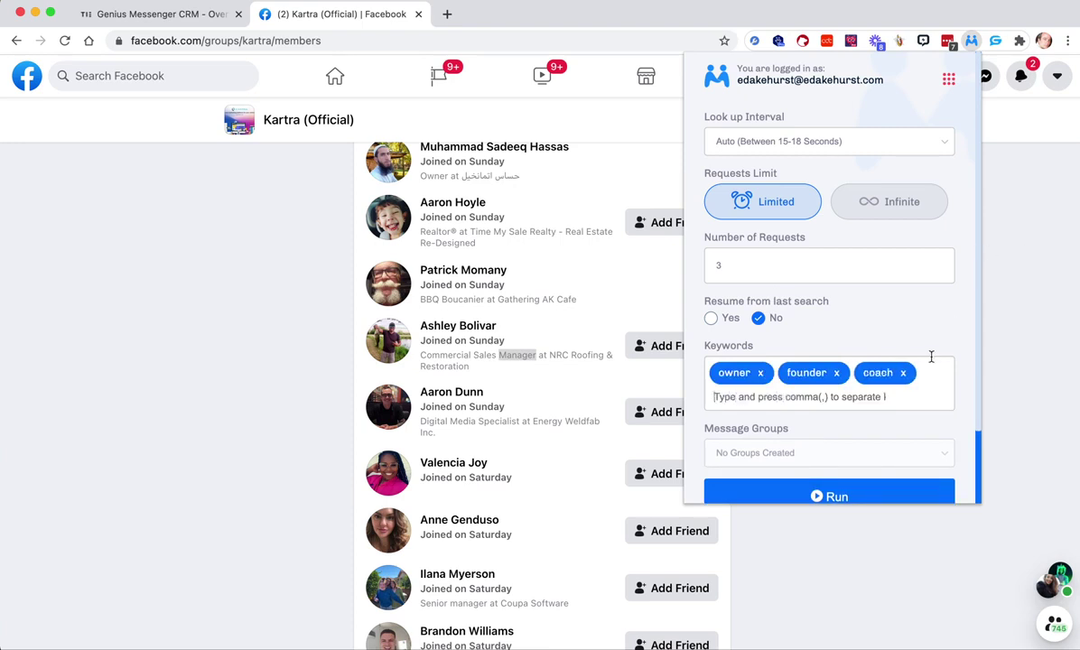
{"action": "left_click", "coordinate": [903, 373]}
{"action": "left_click", "coordinate": [837, 373]}
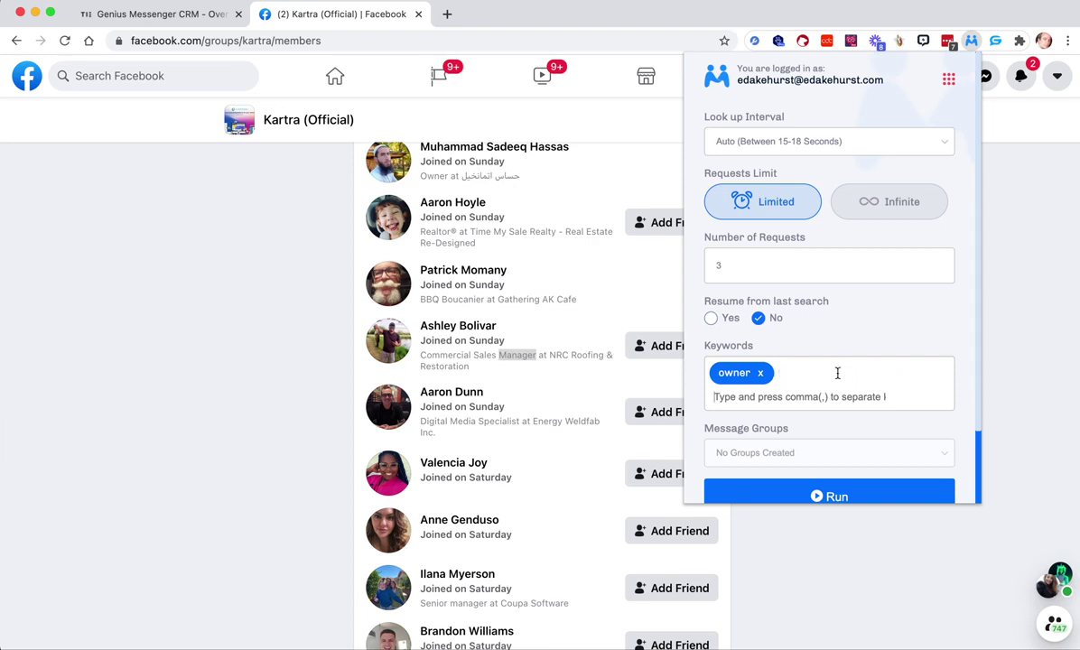
{"action": "left_click", "coordinate": [761, 373]}
{"action": "scroll", "coordinate": [766, 376], "scroll_direction": "down", "scroll_amount": 2}
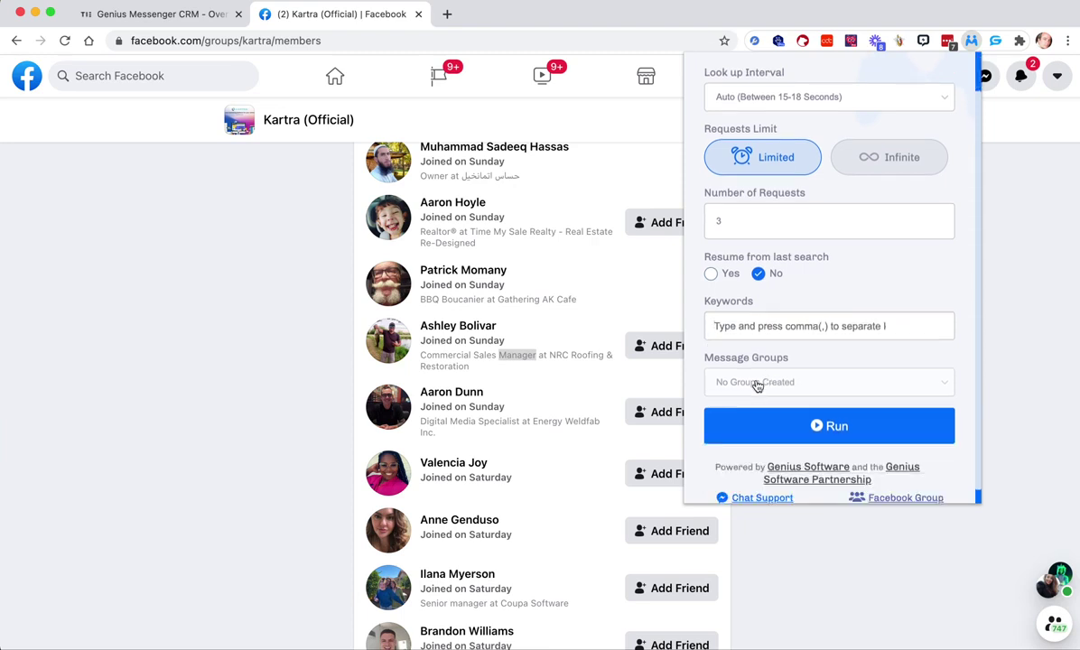
{"action": "scroll", "coordinate": [756, 385], "scroll_direction": "up", "scroll_amount": 2}
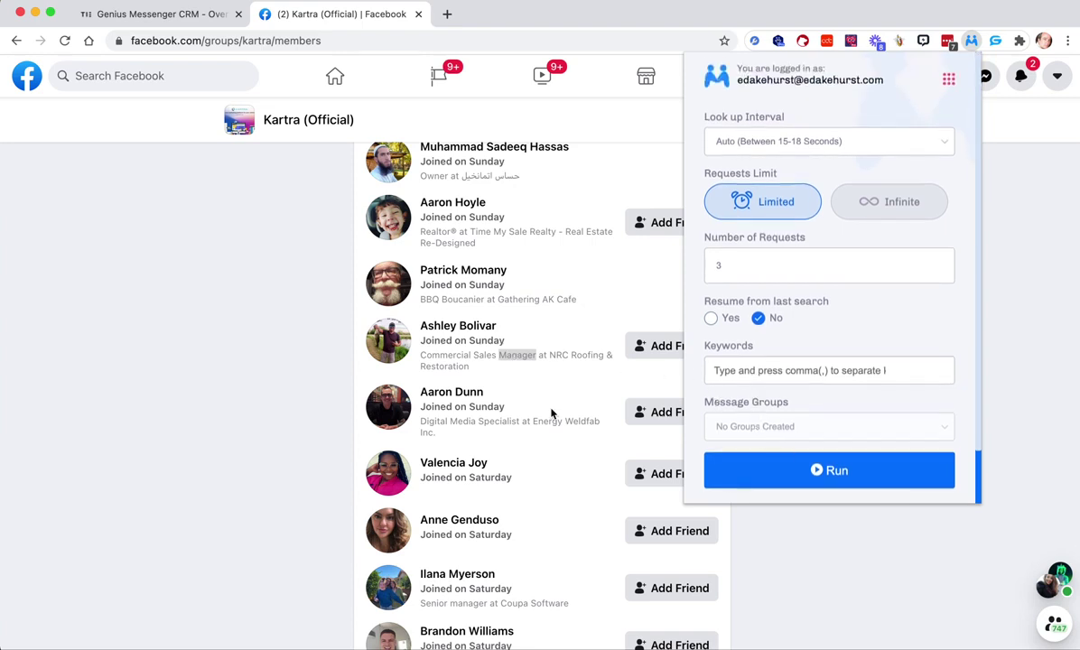
{"action": "scroll", "coordinate": [490, 414], "scroll_direction": "down", "scroll_amount": 10}
{"action": "scroll", "coordinate": [489, 414], "scroll_direction": "down", "scroll_amount": 10}
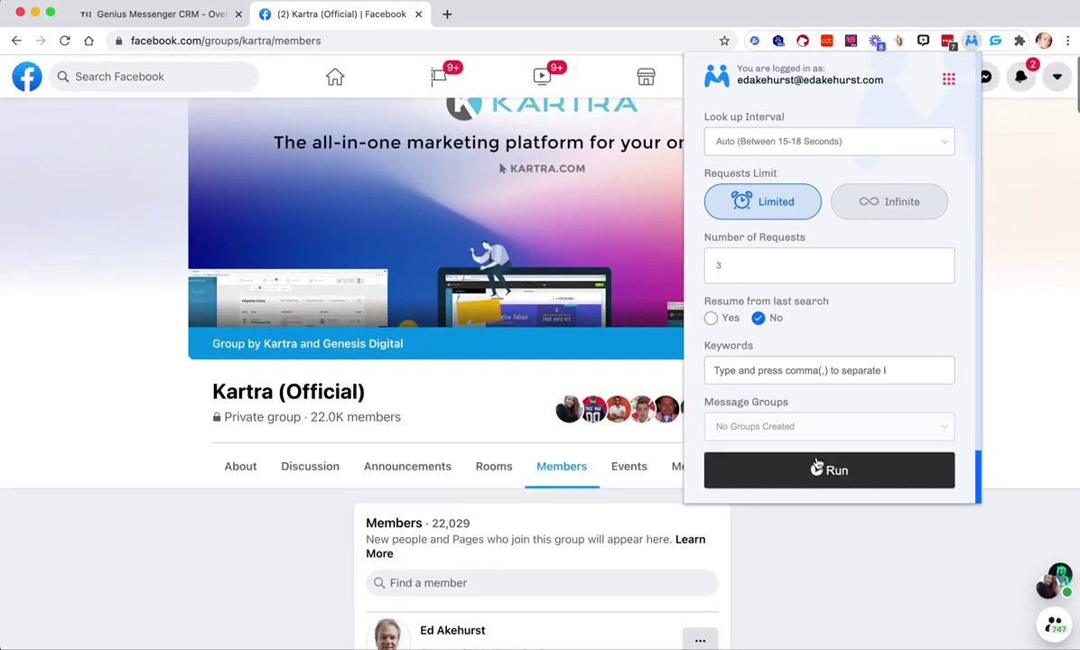
Step: Run the friend-request script on the Kartra members list and dismiss the panel
{"action": "left_click", "coordinate": [835, 472]}
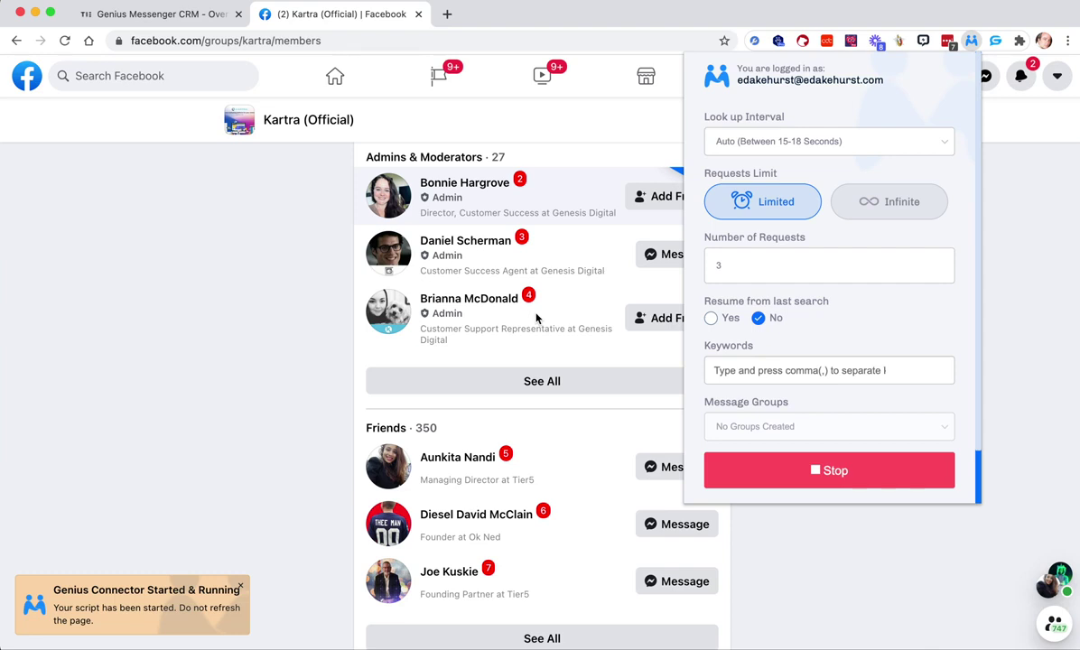
{"action": "scroll", "coordinate": [582, 279], "scroll_direction": "up", "scroll_amount": 1}
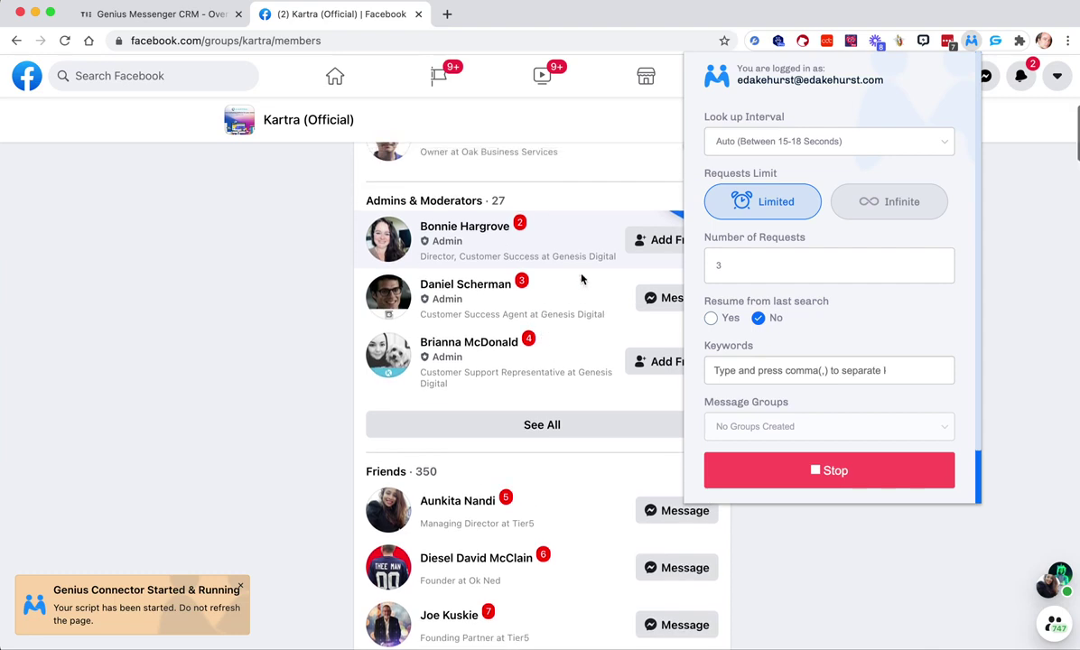
{"action": "left_click", "coordinate": [274, 265]}
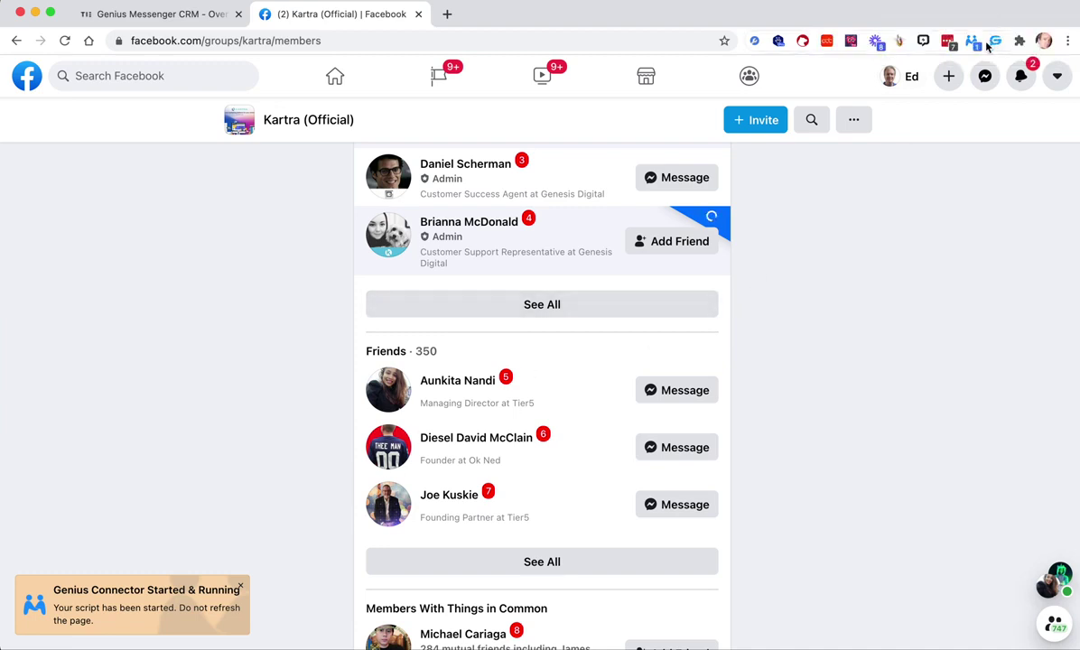
Step: Stop the running Genius Connector script and close its panel
{"action": "left_click", "coordinate": [977, 42]}
{"action": "left_click", "coordinate": [819, 474]}
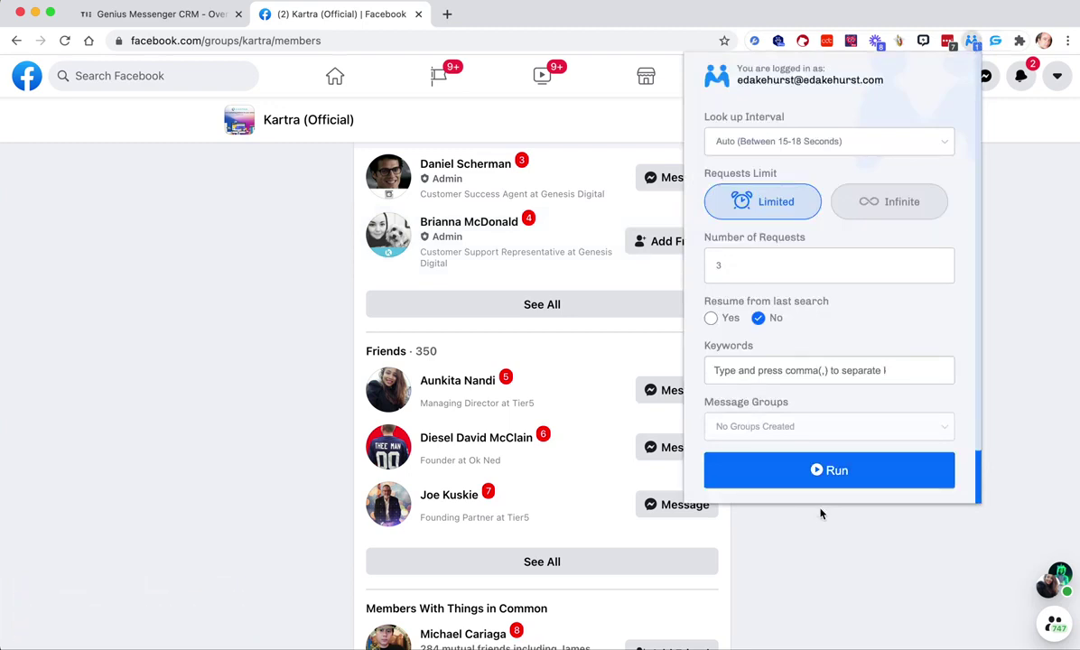
{"action": "left_click", "coordinate": [293, 386]}
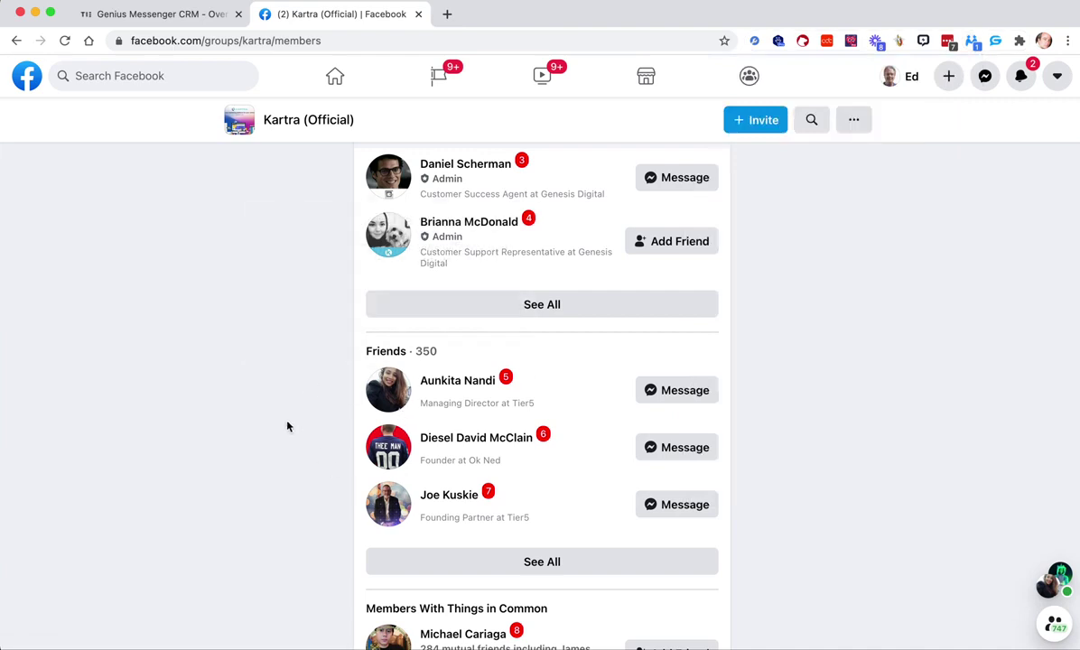
Step: Change the Look up Interval to 10 Mins. and close the panel
{"action": "left_click", "coordinate": [972, 42]}
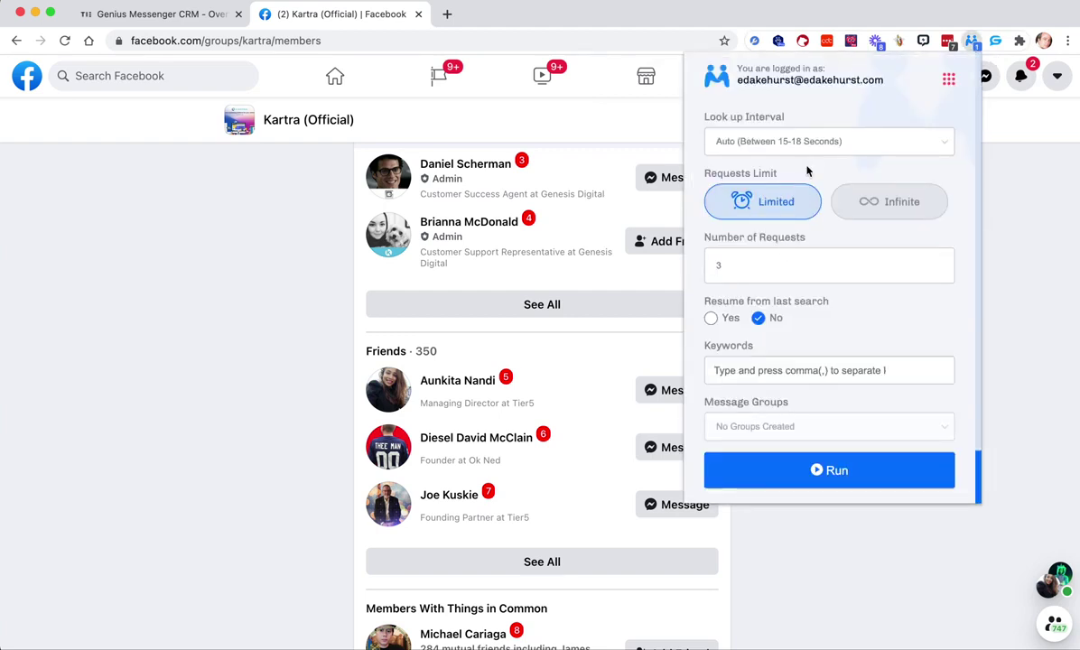
{"action": "left_click", "coordinate": [758, 143]}
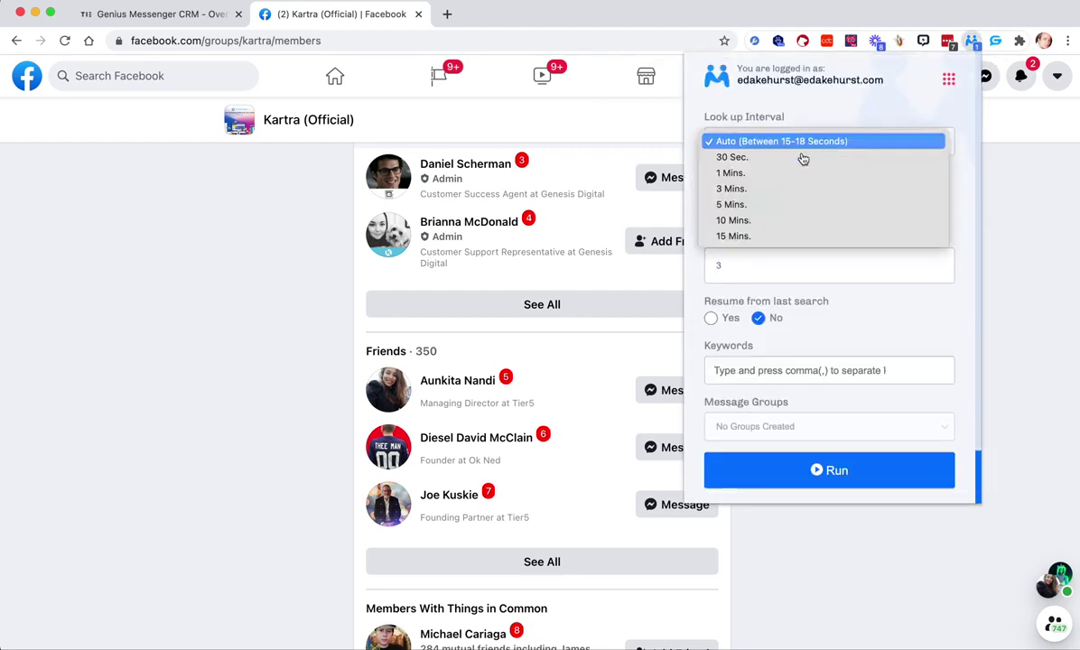
{"action": "left_click", "coordinate": [755, 220]}
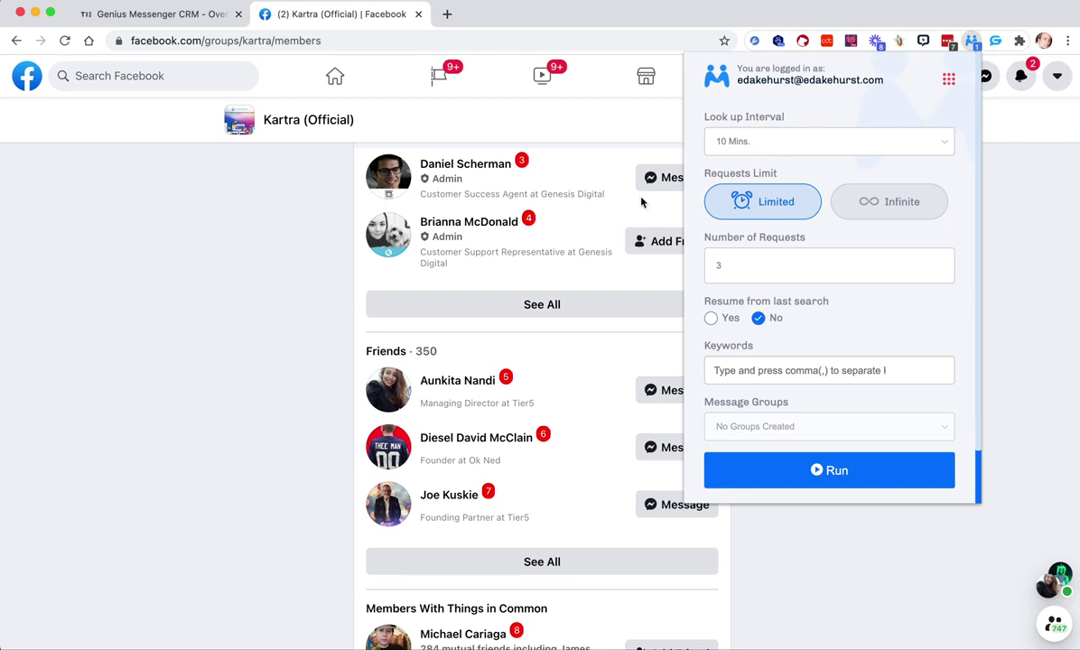
{"action": "left_click", "coordinate": [253, 221]}
{"action": "scroll", "coordinate": [253, 221], "scroll_direction": "up", "scroll_amount": 10}
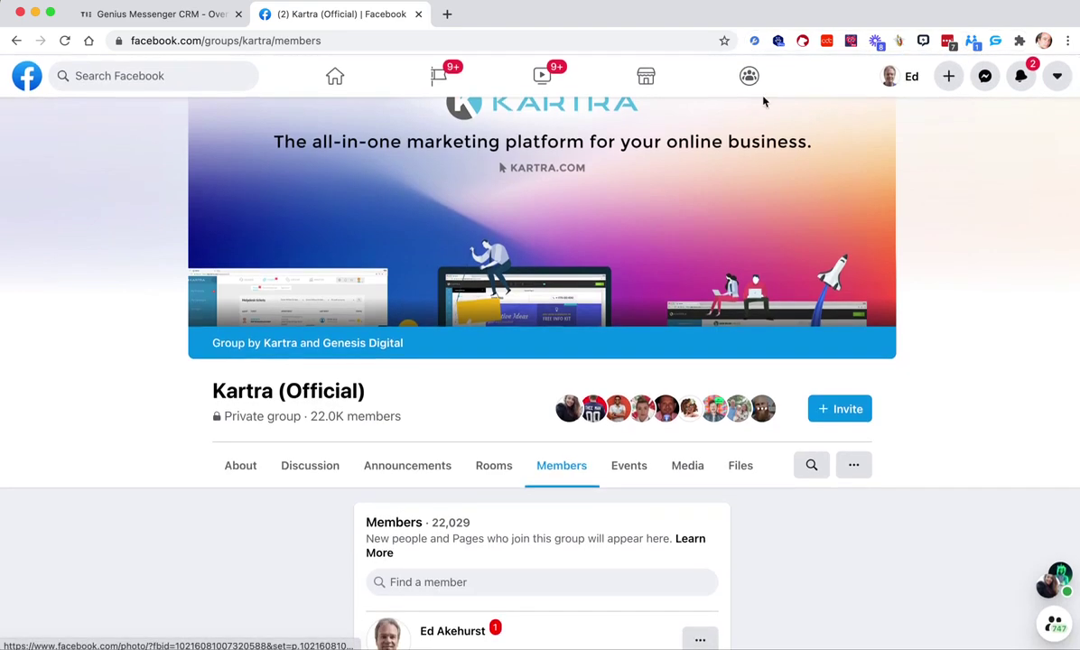
Step: Go to the Facebook News Feed and scroll through the posts
{"action": "left_click", "coordinate": [335, 77]}
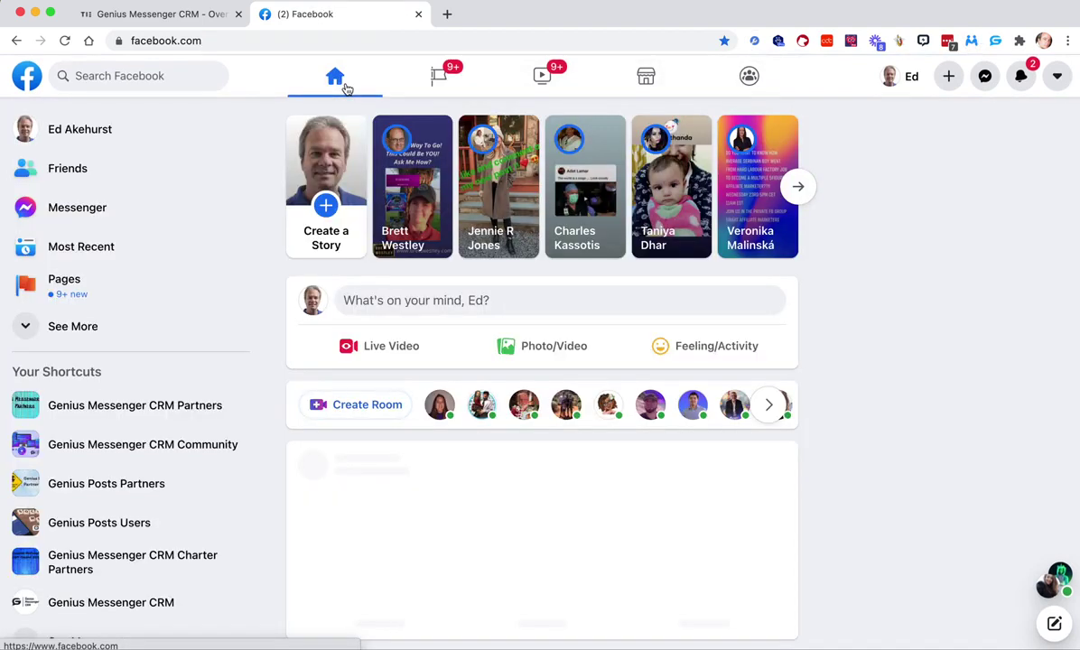
{"action": "scroll", "coordinate": [239, 338], "scroll_direction": "down", "scroll_amount": 1}
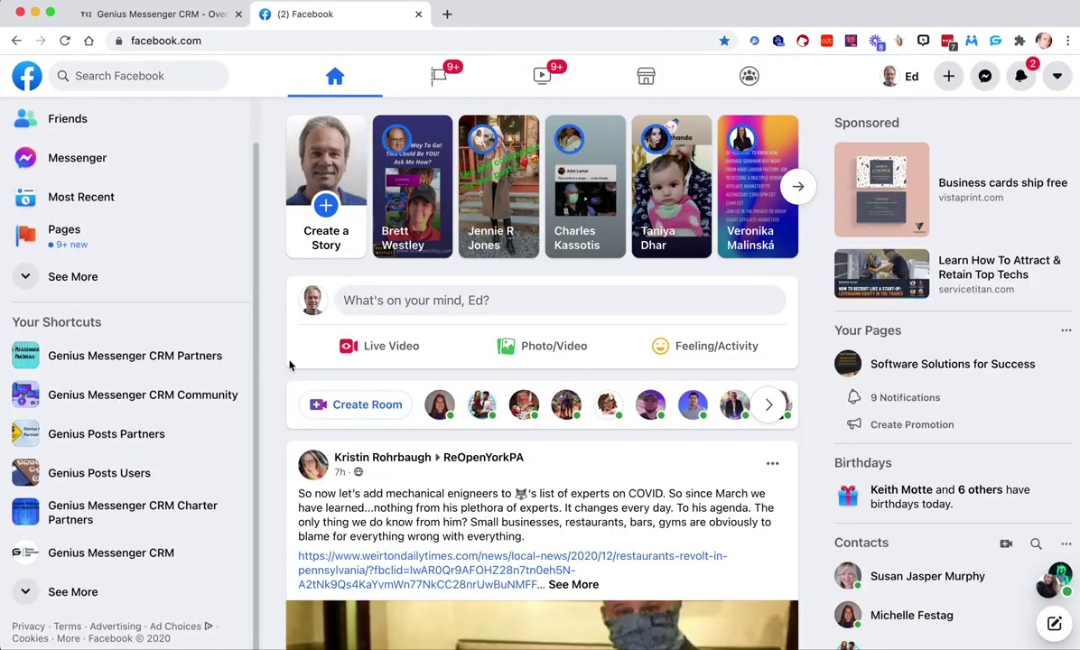
{"action": "scroll", "coordinate": [290, 365], "scroll_direction": "down", "scroll_amount": 3}
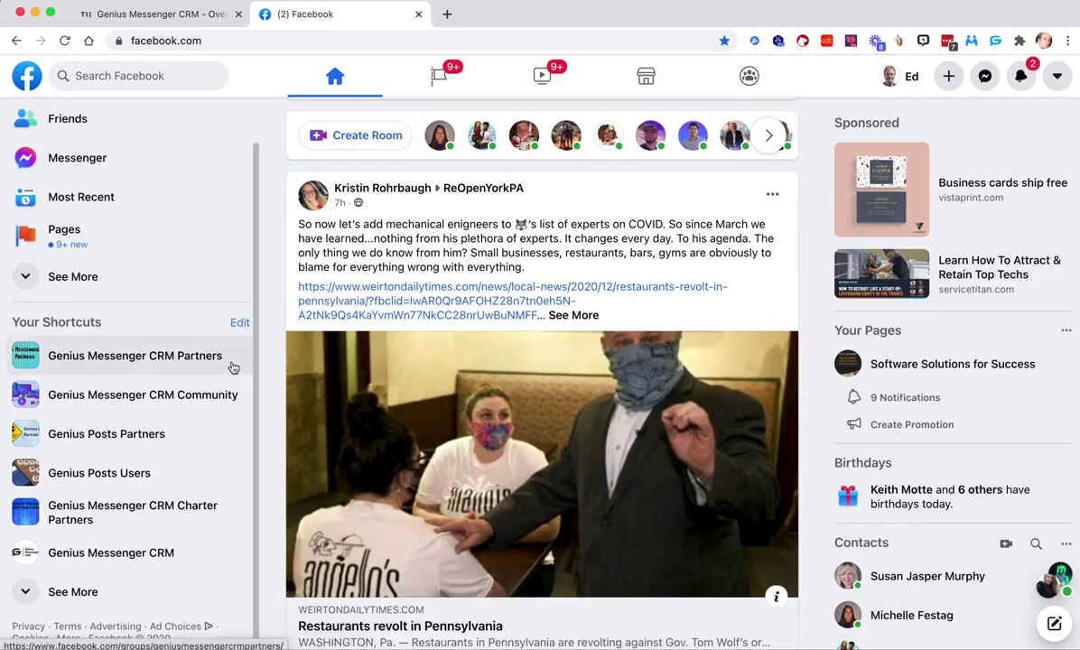
{"action": "scroll", "coordinate": [256, 300], "scroll_direction": "up", "scroll_amount": 1}
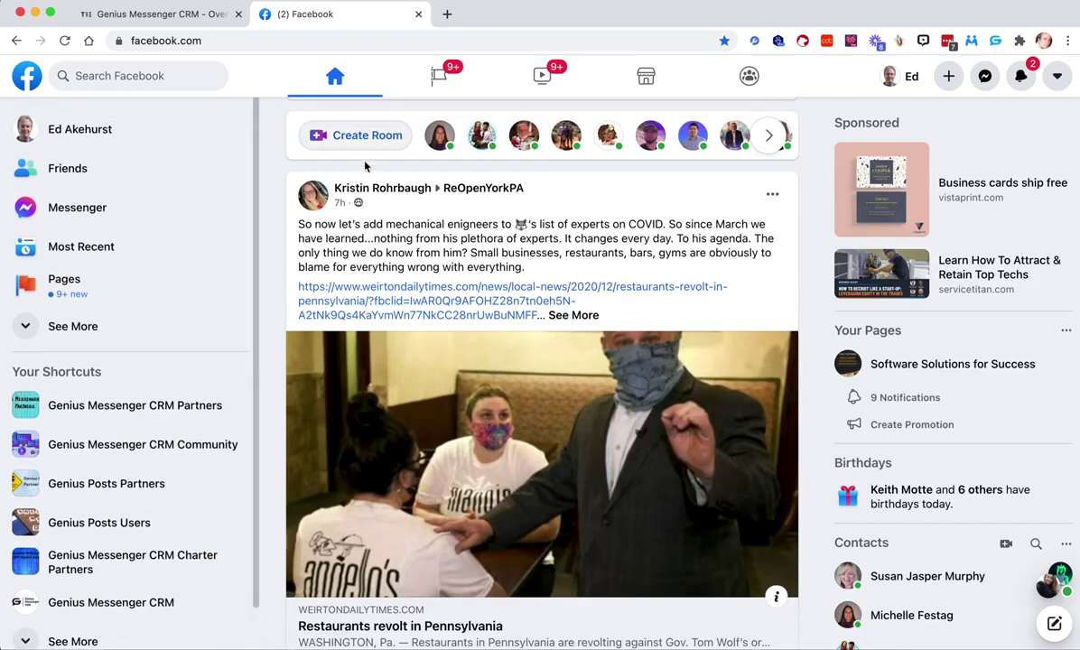
{"action": "scroll", "coordinate": [282, 239], "scroll_direction": "down", "scroll_amount": 8}
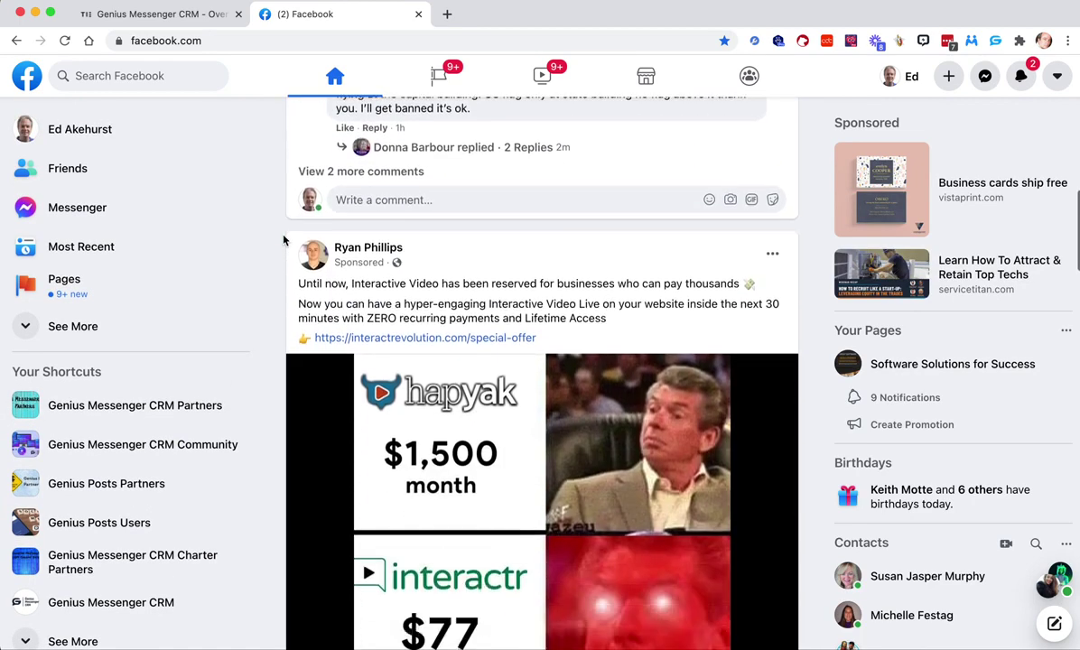
{"action": "scroll", "coordinate": [278, 306], "scroll_direction": "down", "scroll_amount": 12}
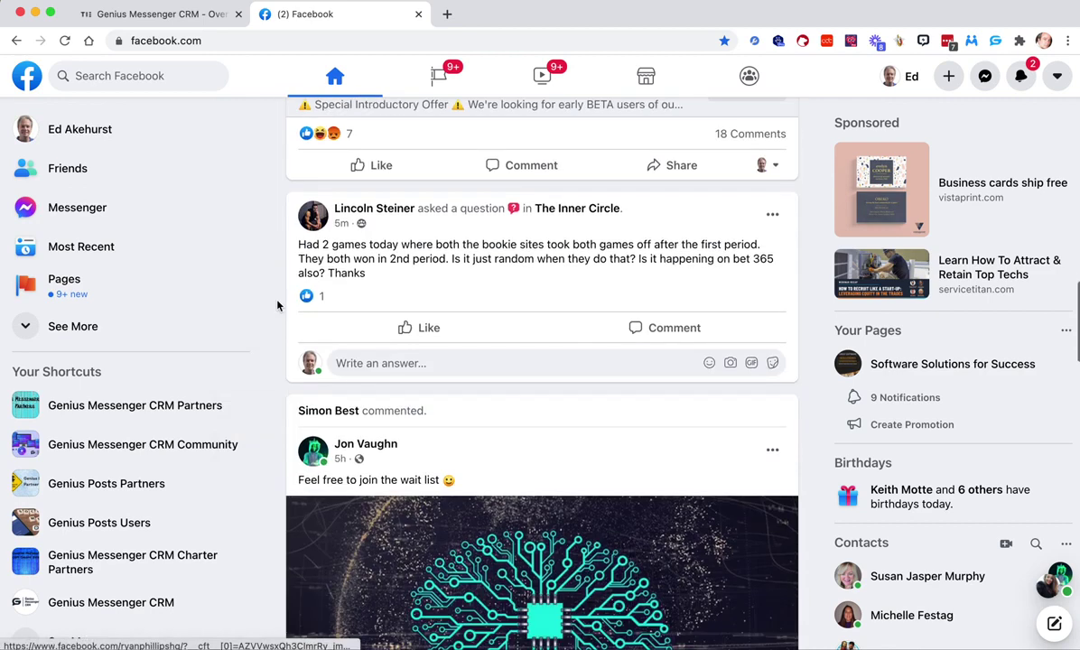
Step: Open a question poster's page, return to the feed, then open the wait-list post author's profile
{"action": "left_click", "coordinate": [354, 210]}
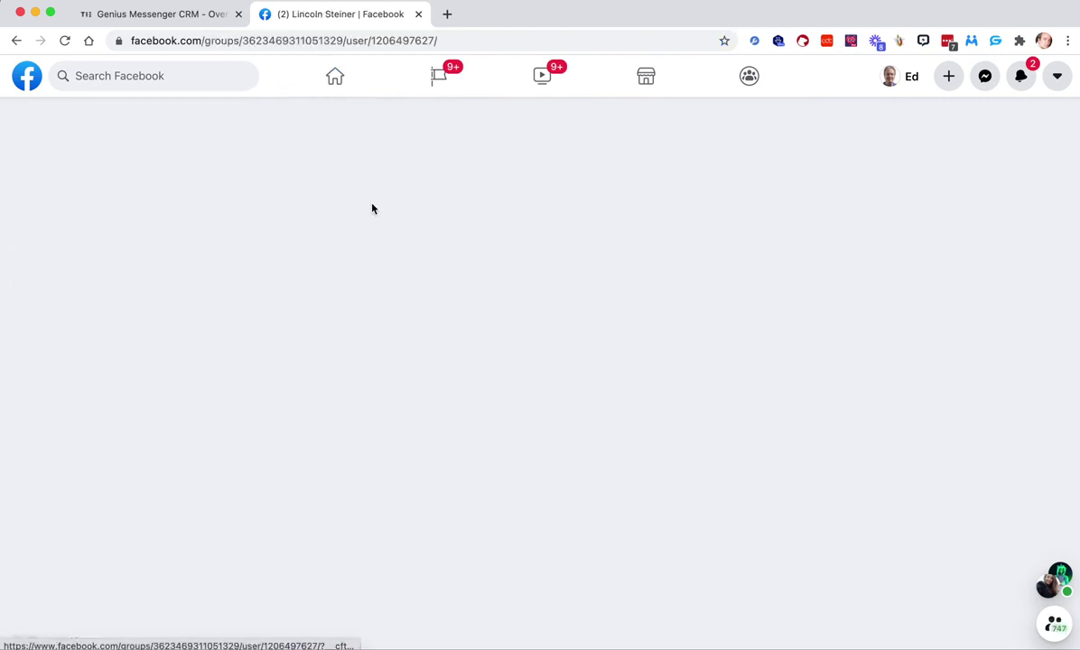
{"action": "left_click", "coordinate": [16, 41]}
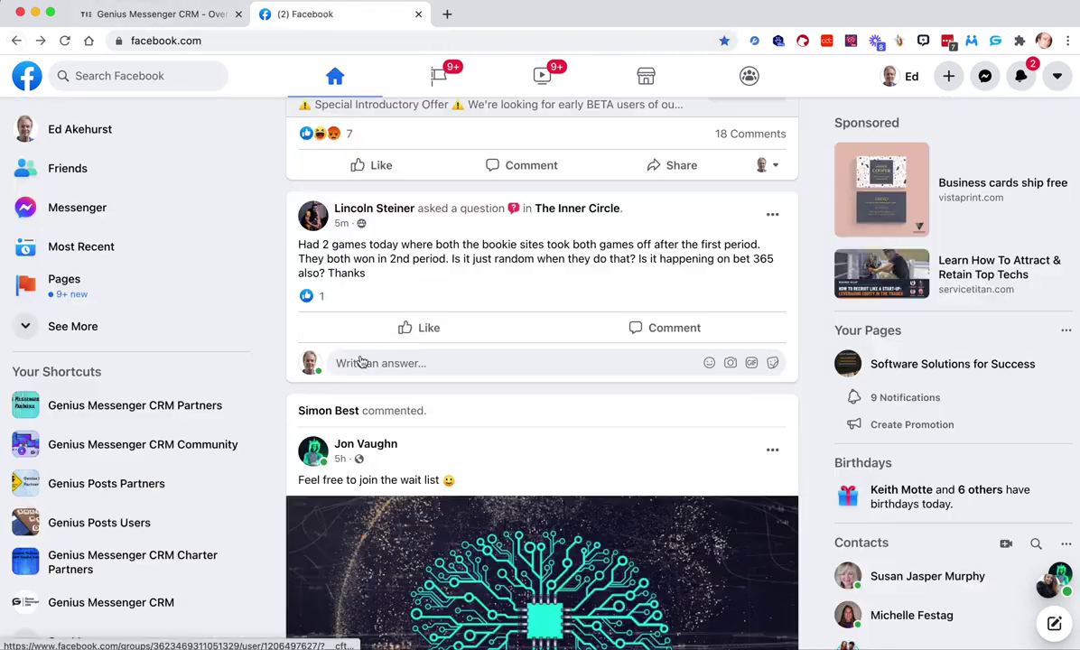
{"action": "scroll", "coordinate": [309, 399], "scroll_direction": "down", "scroll_amount": 2}
{"action": "left_click", "coordinate": [378, 351]}
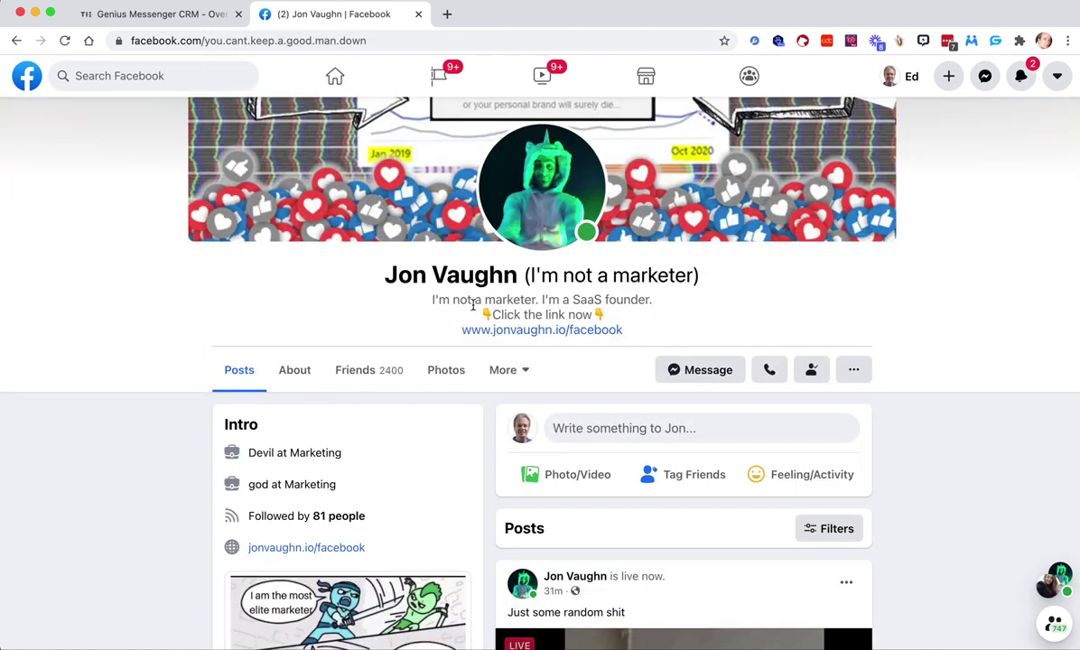
Step: Show this person's friends list and scroll through it
{"action": "left_click", "coordinate": [352, 372]}
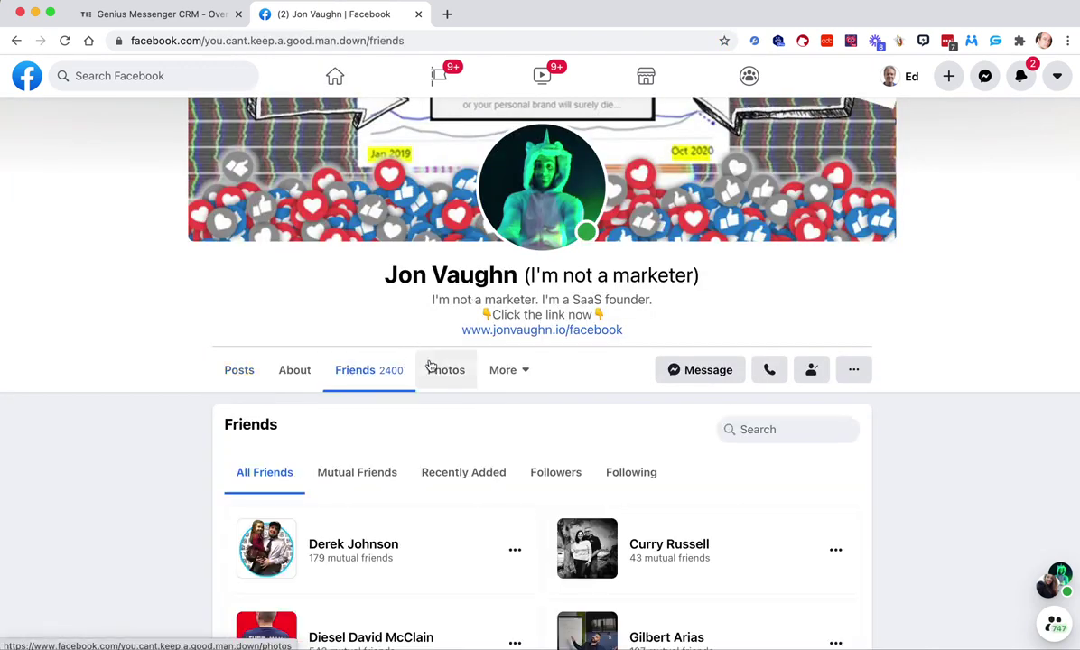
{"action": "scroll", "coordinate": [428, 368], "scroll_direction": "down", "scroll_amount": 3}
{"action": "scroll", "coordinate": [424, 369], "scroll_direction": "down", "scroll_amount": 2}
{"action": "scroll", "coordinate": [422, 368], "scroll_direction": "down", "scroll_amount": 1}
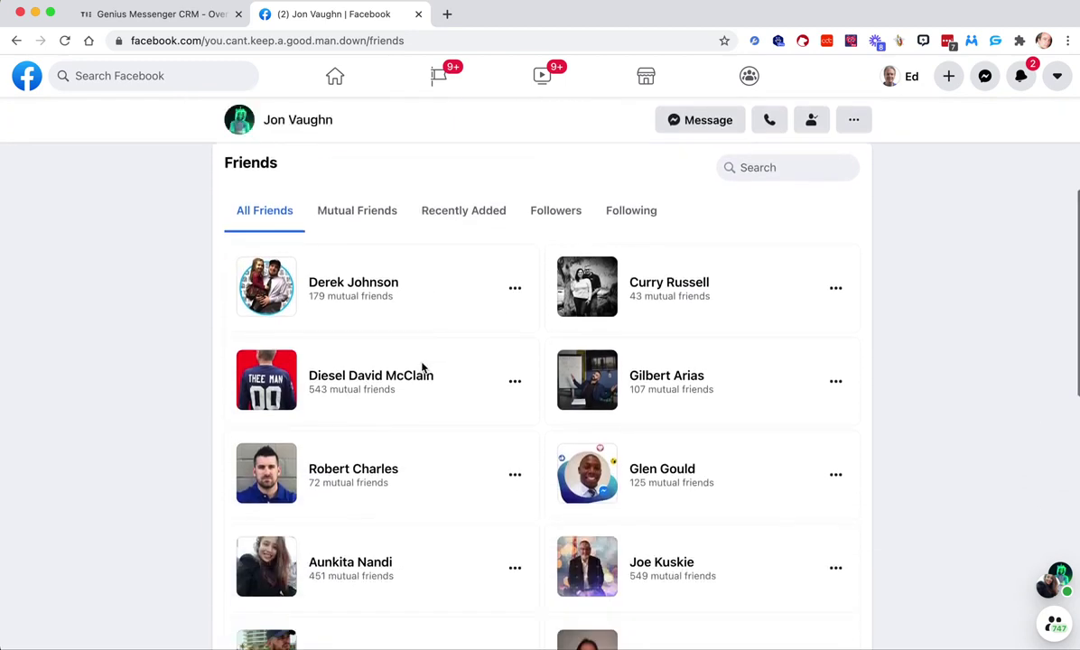
{"action": "scroll", "coordinate": [421, 369], "scroll_direction": "down", "scroll_amount": 2}
{"action": "mouse_move", "coordinate": [422, 368]}
{"action": "scroll", "coordinate": [422, 369], "scroll_direction": "up", "scroll_amount": 2}
{"action": "scroll", "coordinate": [468, 350], "scroll_direction": "up", "scroll_amount": 1}
{"action": "scroll", "coordinate": [467, 350], "scroll_direction": "down", "scroll_amount": 10}
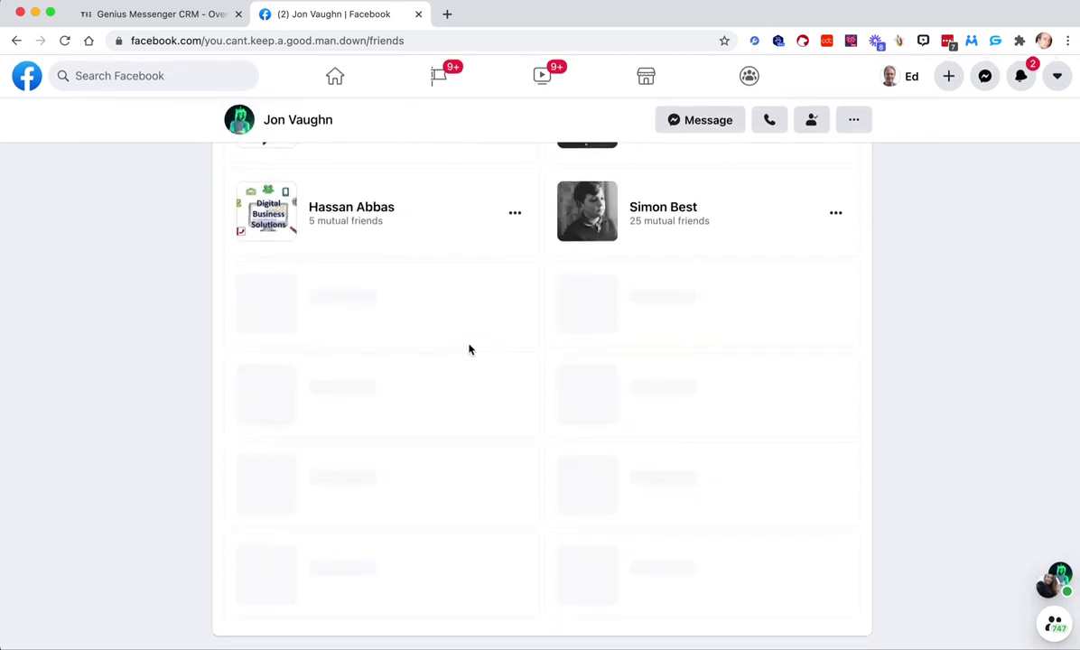
{"action": "scroll", "coordinate": [469, 350], "scroll_direction": "down", "scroll_amount": 5}
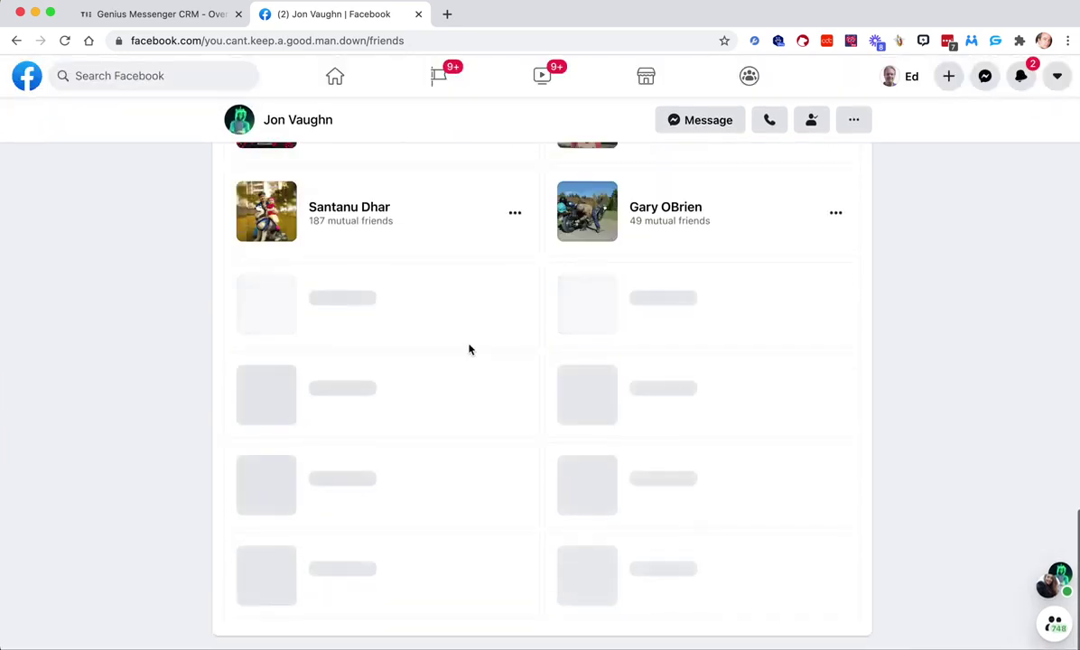
{"action": "scroll", "coordinate": [472, 349], "scroll_direction": "down", "scroll_amount": 10}
{"action": "scroll", "coordinate": [474, 348], "scroll_direction": "down", "scroll_amount": 1}
Step: Open one friend's options menu, close it, and keep browsing the list
{"action": "left_click", "coordinate": [517, 215]}
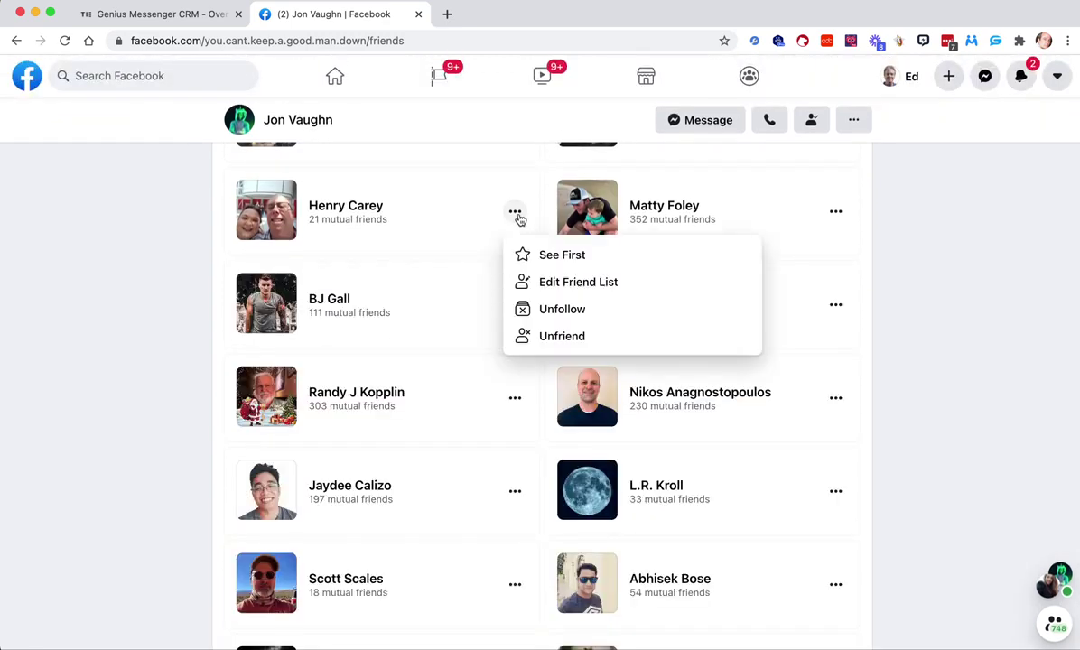
{"action": "left_click", "coordinate": [332, 357]}
{"action": "scroll", "coordinate": [332, 357], "scroll_direction": "down", "scroll_amount": 15}
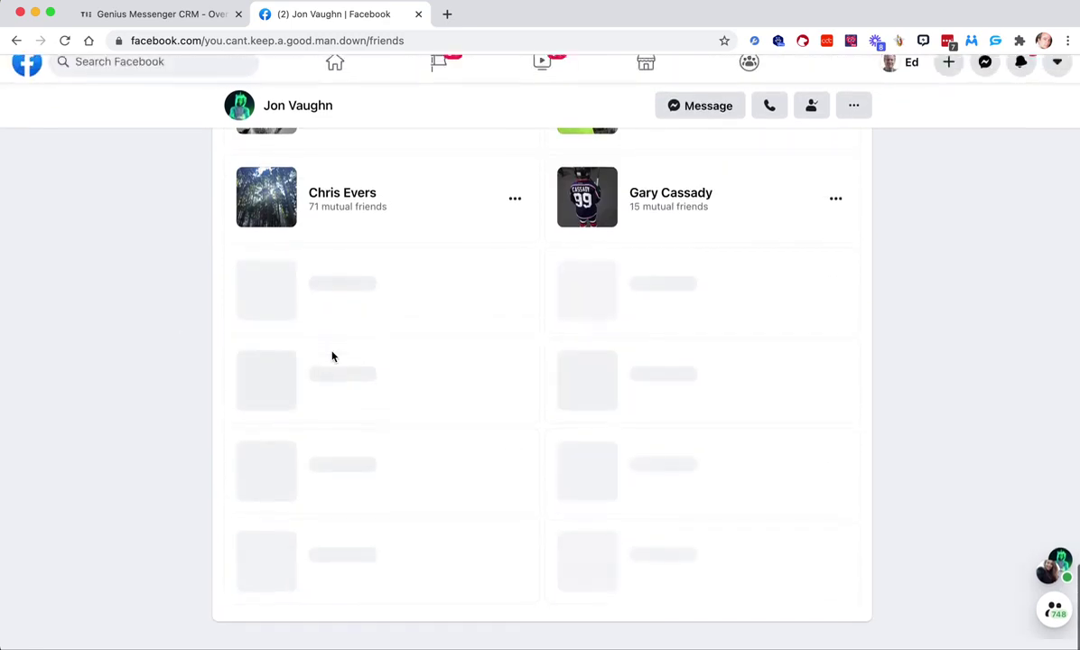
{"action": "scroll", "coordinate": [333, 357], "scroll_direction": "down", "scroll_amount": 10}
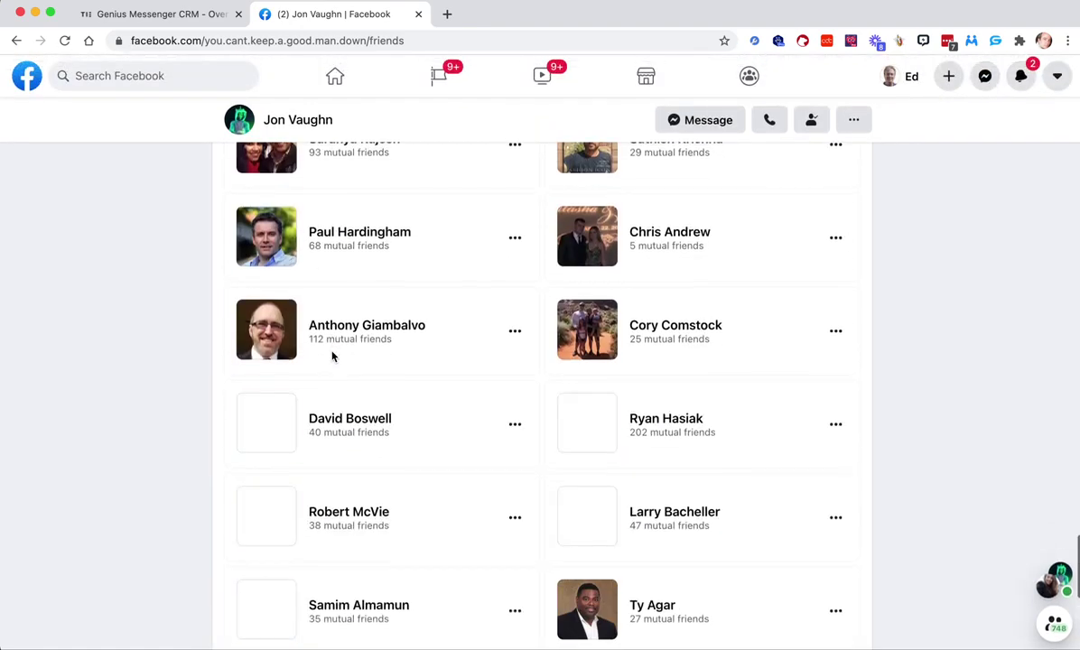
{"action": "scroll", "coordinate": [332, 357], "scroll_direction": "up", "scroll_amount": 20}
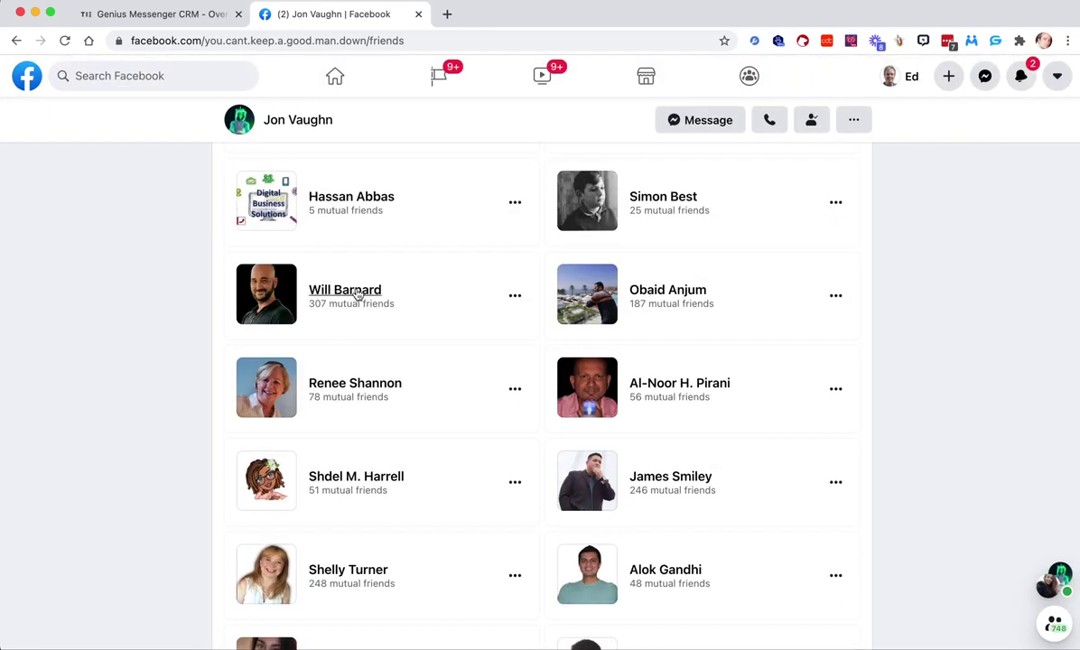
Step: Open a mutual friend's profile, view their friends, and open another mutual friend's profile
{"action": "left_click", "coordinate": [333, 381]}
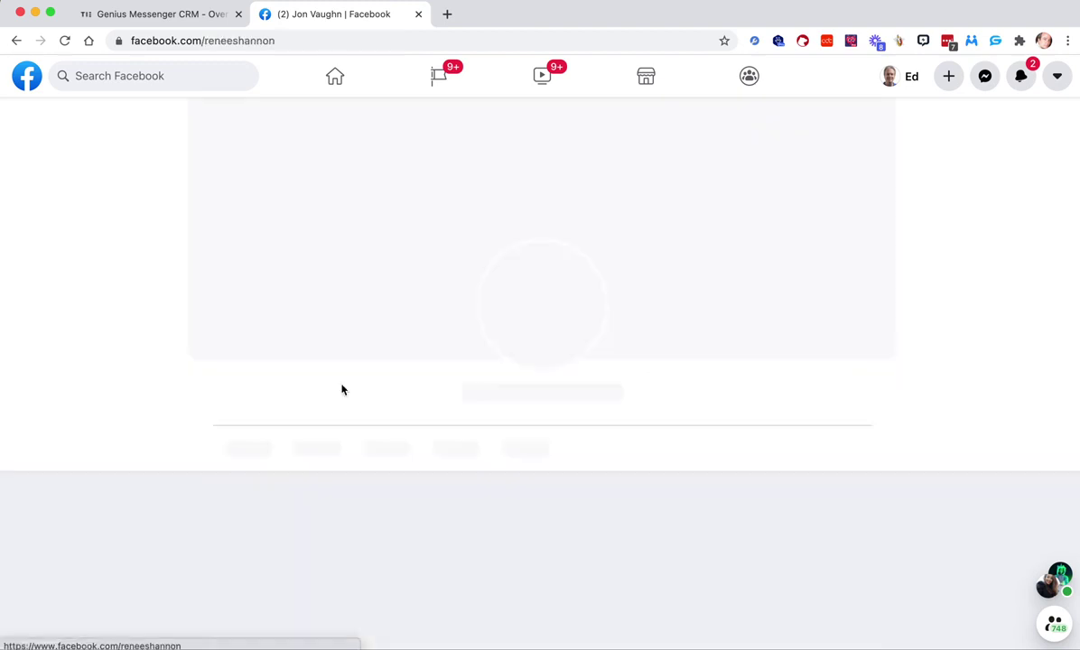
{"action": "scroll", "coordinate": [341, 390], "scroll_direction": "down", "scroll_amount": 2}
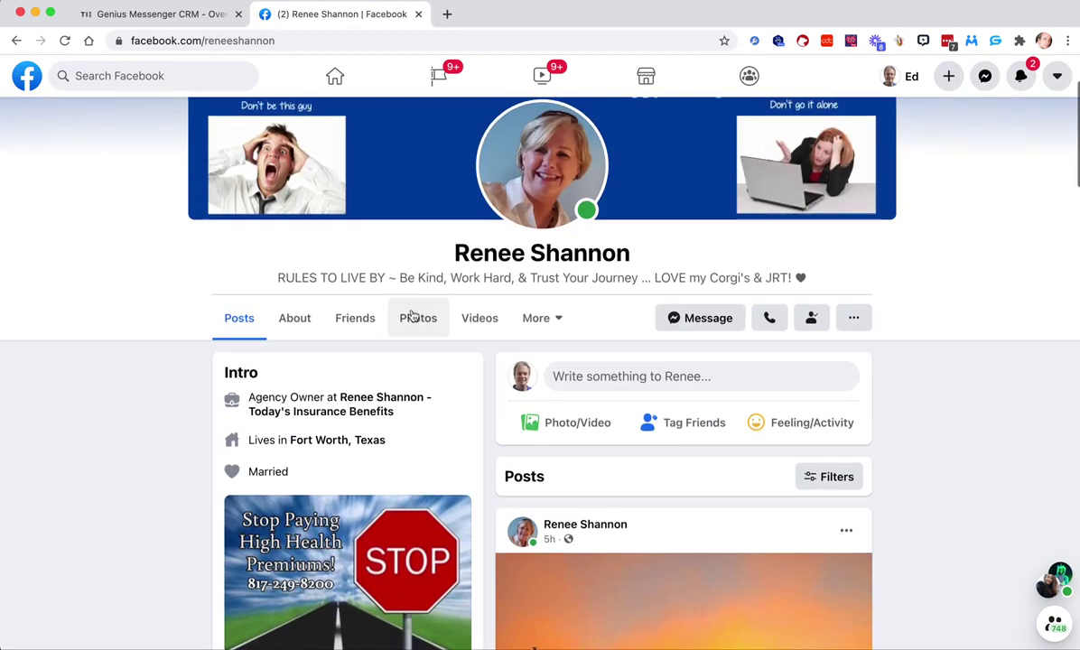
{"action": "left_click", "coordinate": [354, 316]}
{"action": "scroll", "coordinate": [522, 435], "scroll_direction": "down", "scroll_amount": 4}
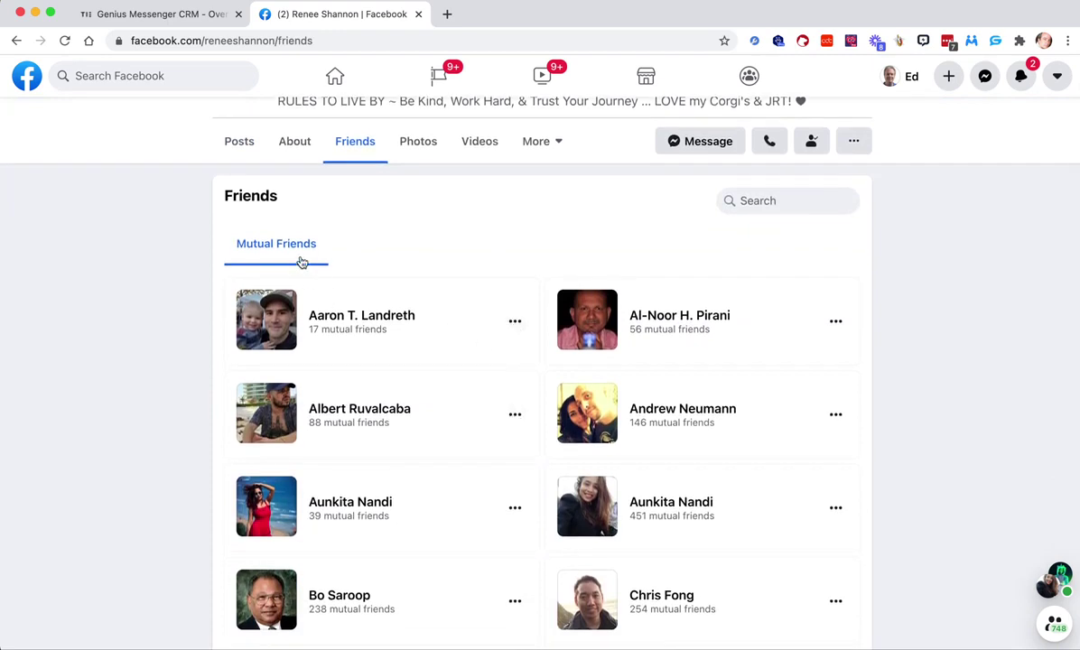
{"action": "scroll", "coordinate": [325, 309], "scroll_direction": "up", "scroll_amount": 5}
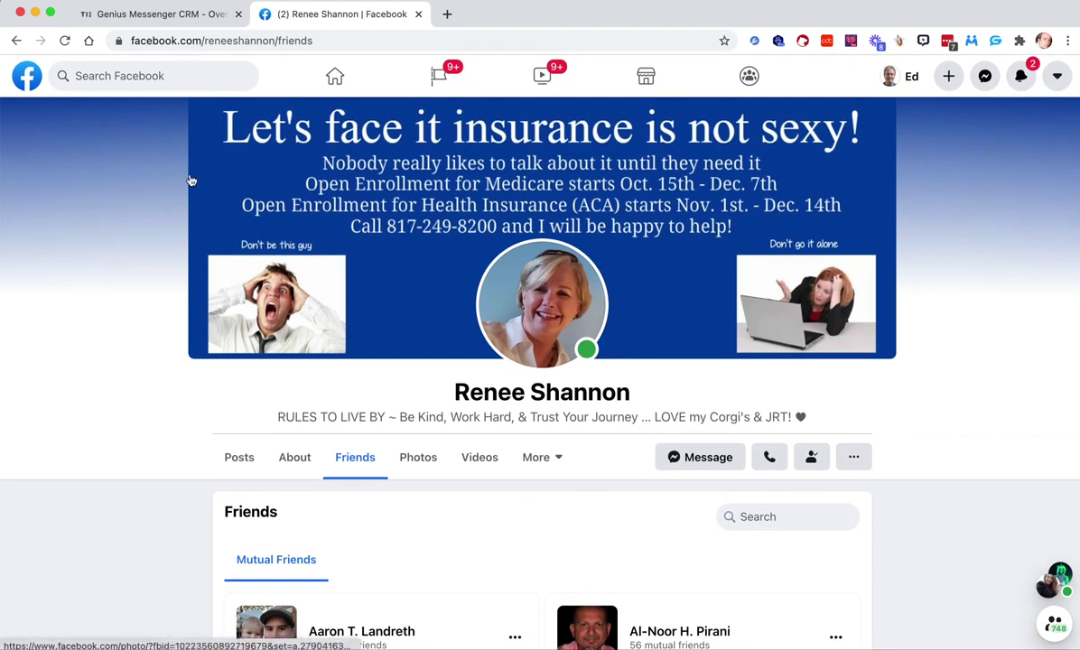
{"action": "scroll", "coordinate": [276, 417], "scroll_direction": "down", "scroll_amount": 4}
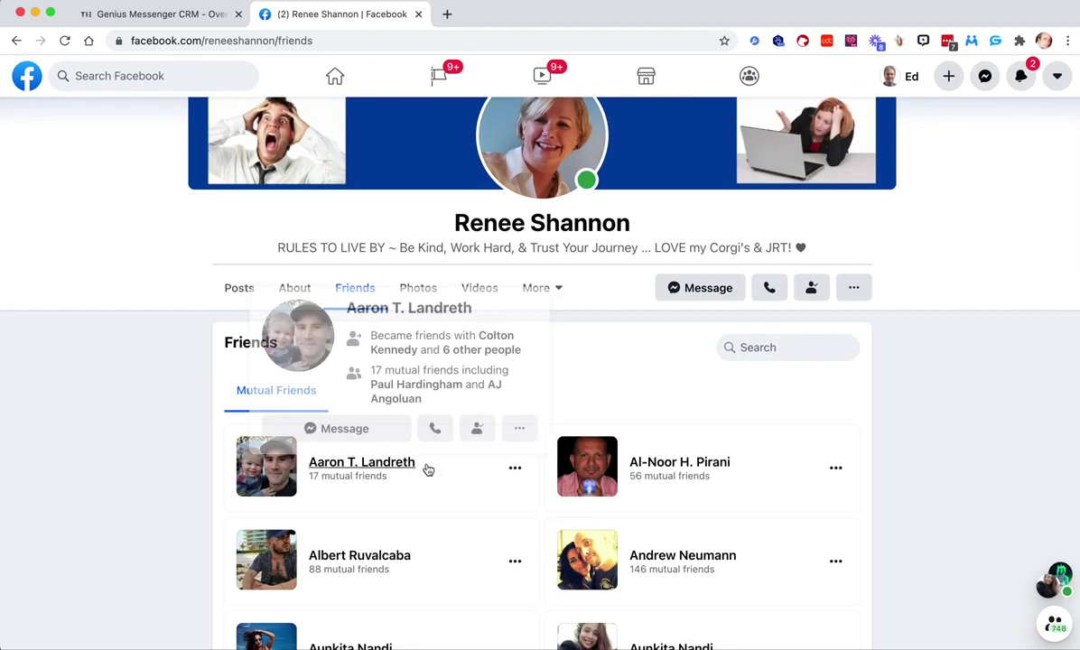
{"action": "left_click", "coordinate": [668, 461]}
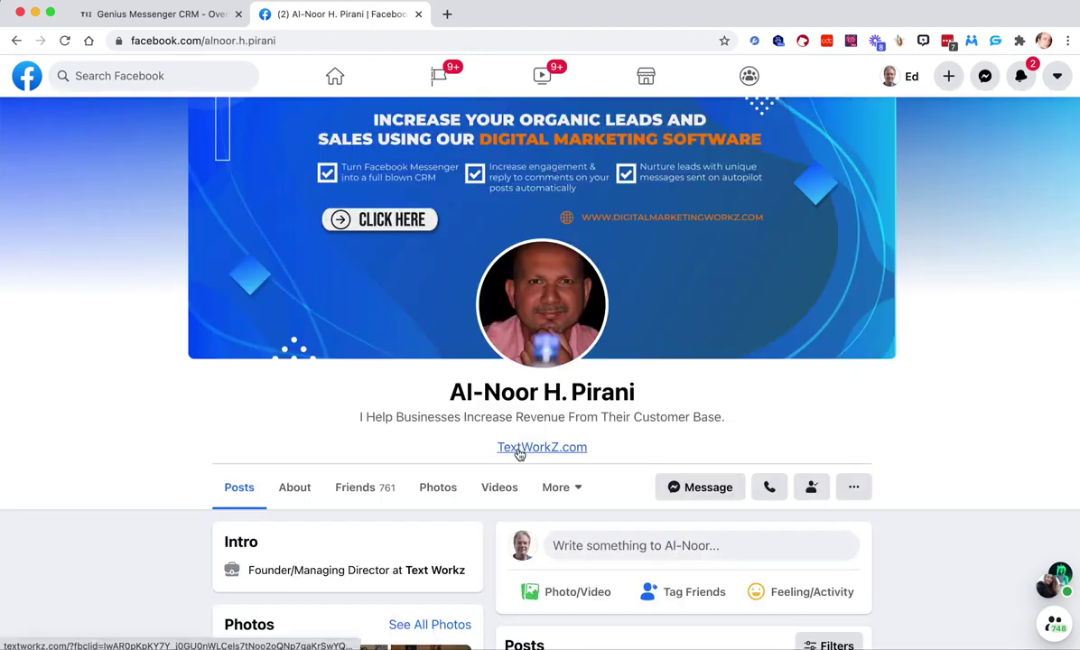
Step: Show the profile's 761-friend list, scroll down it, and reopen the Genius Connector panel
{"action": "scroll", "coordinate": [401, 238], "scroll_direction": "down", "scroll_amount": 3}
{"action": "left_click", "coordinate": [364, 227]}
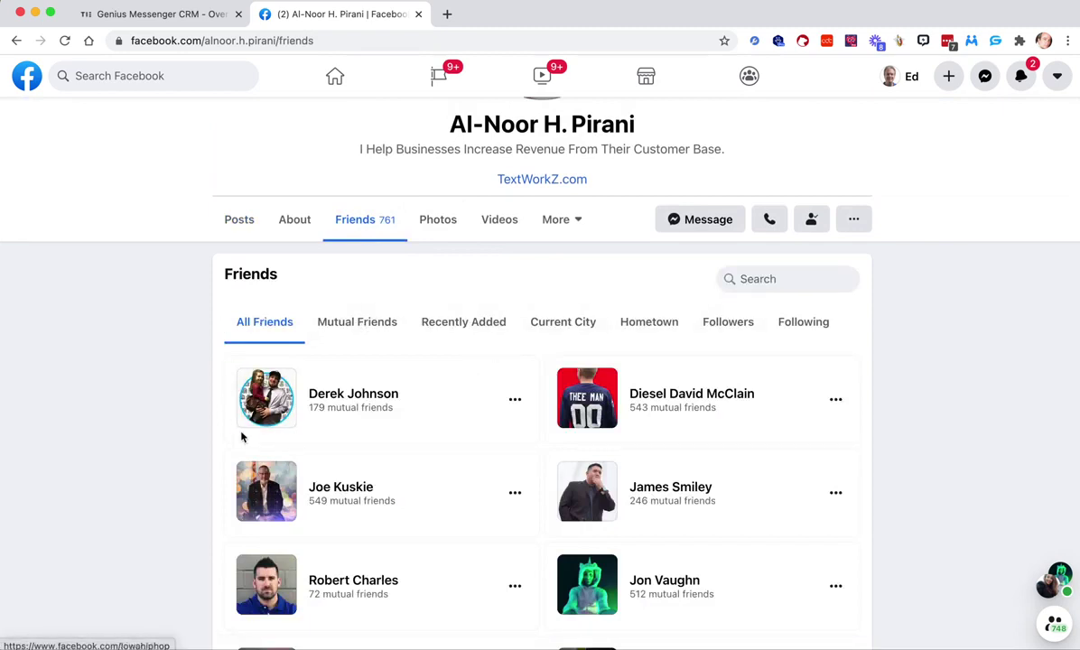
{"action": "scroll", "coordinate": [241, 437], "scroll_direction": "down", "scroll_amount": 20}
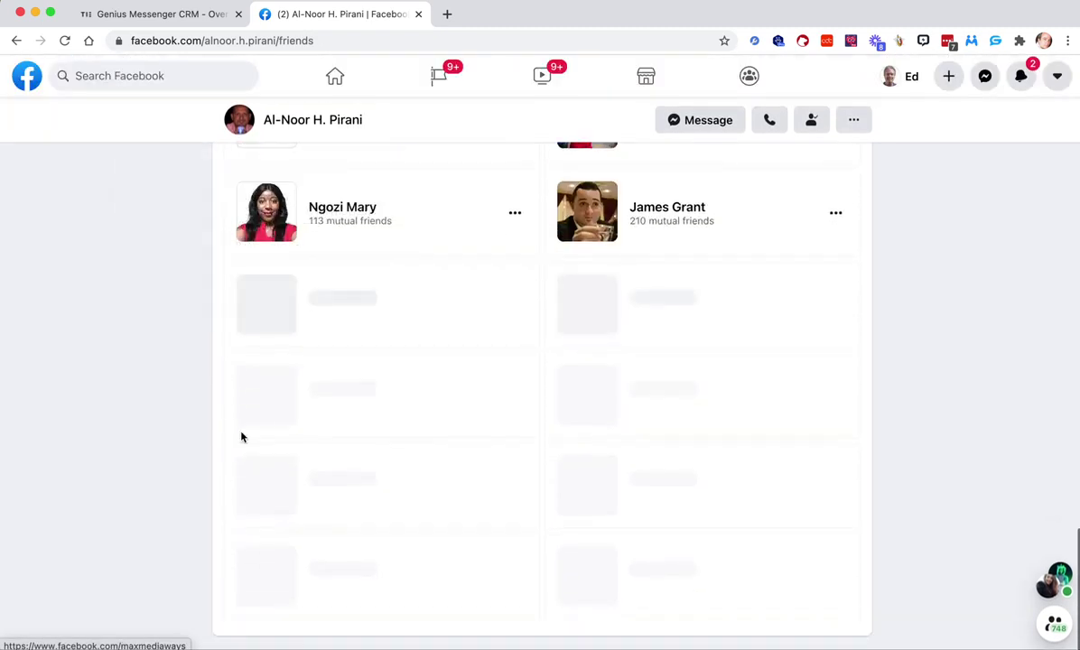
{"action": "scroll", "coordinate": [241, 437], "scroll_direction": "down", "scroll_amount": 15}
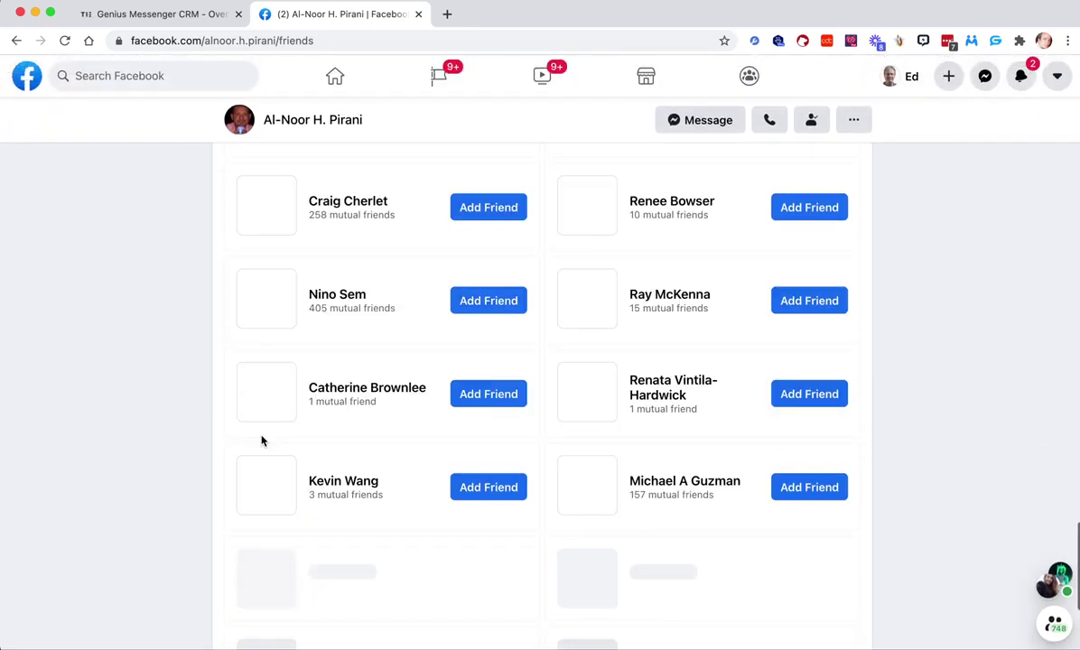
{"action": "scroll", "coordinate": [261, 441], "scroll_direction": "down", "scroll_amount": 2}
{"action": "scroll", "coordinate": [368, 280], "scroll_direction": "up", "scroll_amount": 5}
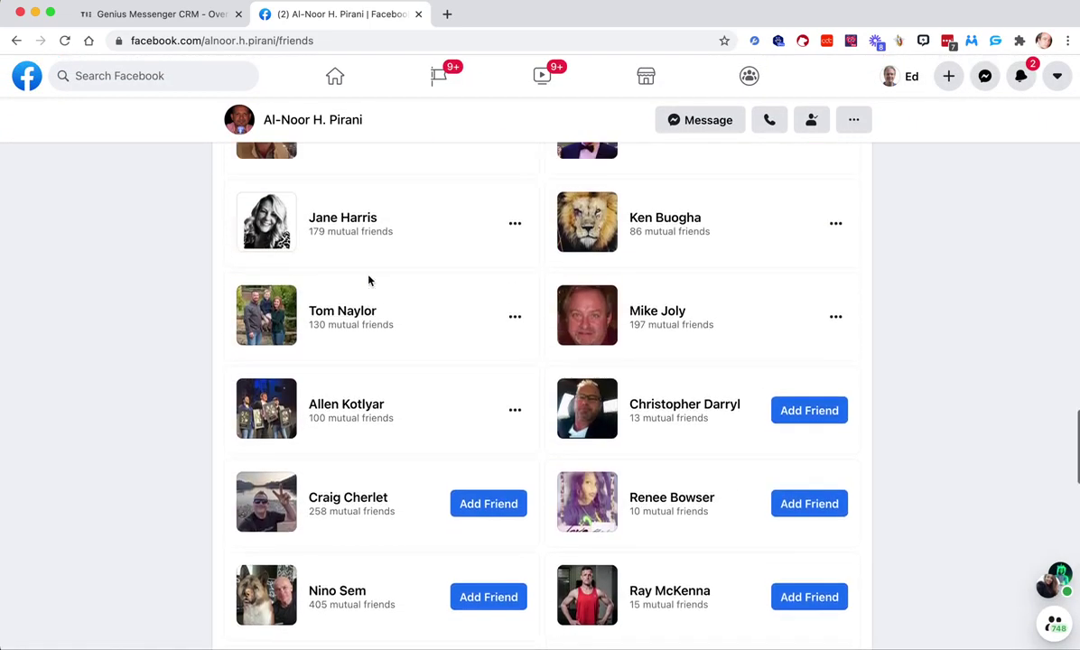
{"action": "scroll", "coordinate": [500, 389], "scroll_direction": "down", "scroll_amount": 2}
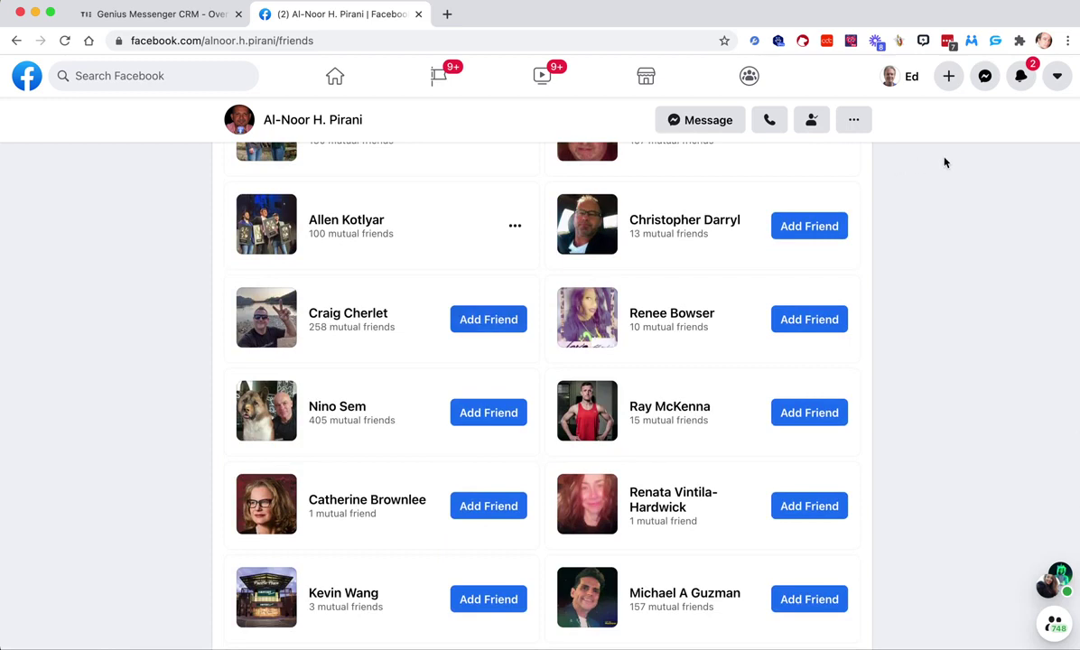
{"action": "left_click", "coordinate": [971, 42]}
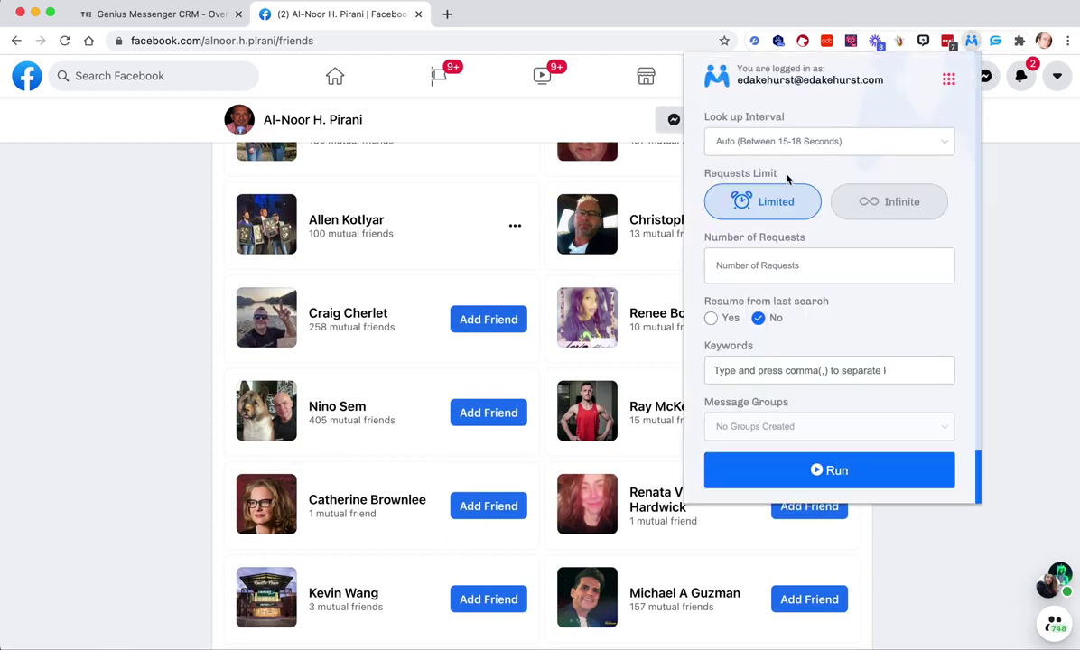
Step: Set Requests Limit to Infinite, start the script on the friends list, then stop it
{"action": "left_click", "coordinate": [831, 467]}
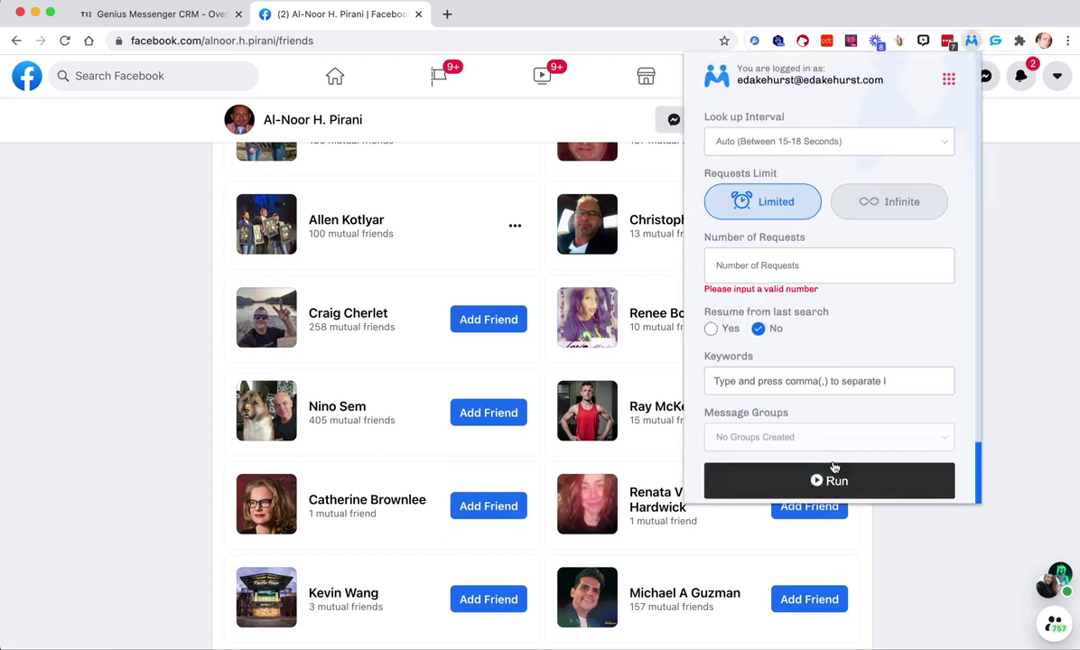
{"action": "left_click", "coordinate": [871, 210]}
{"action": "left_click", "coordinate": [782, 405]}
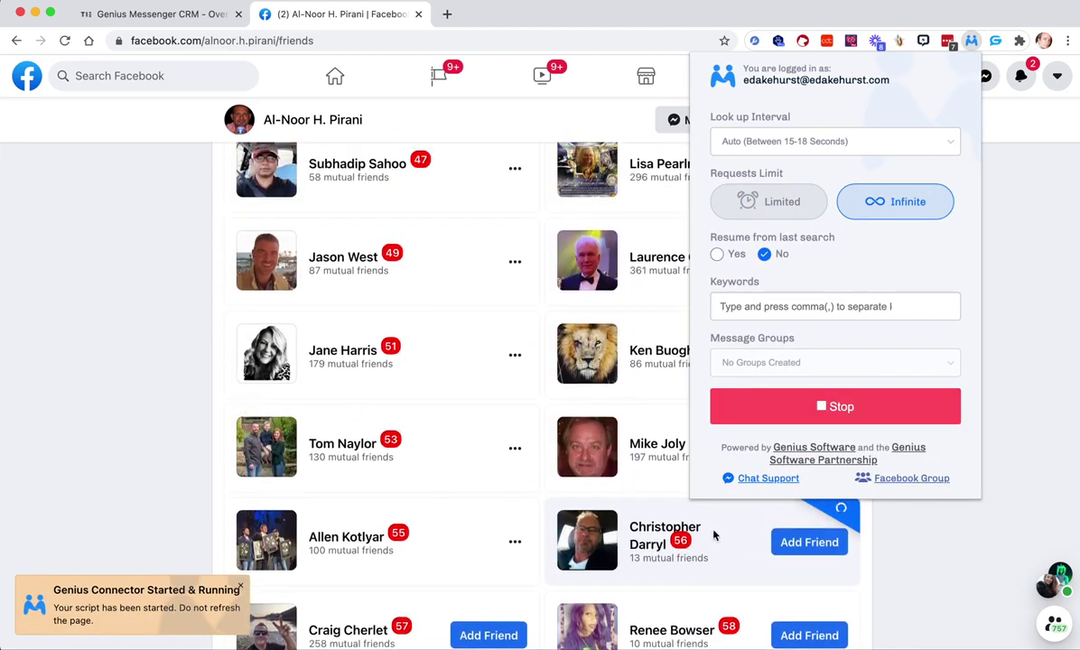
{"action": "left_click", "coordinate": [821, 411]}
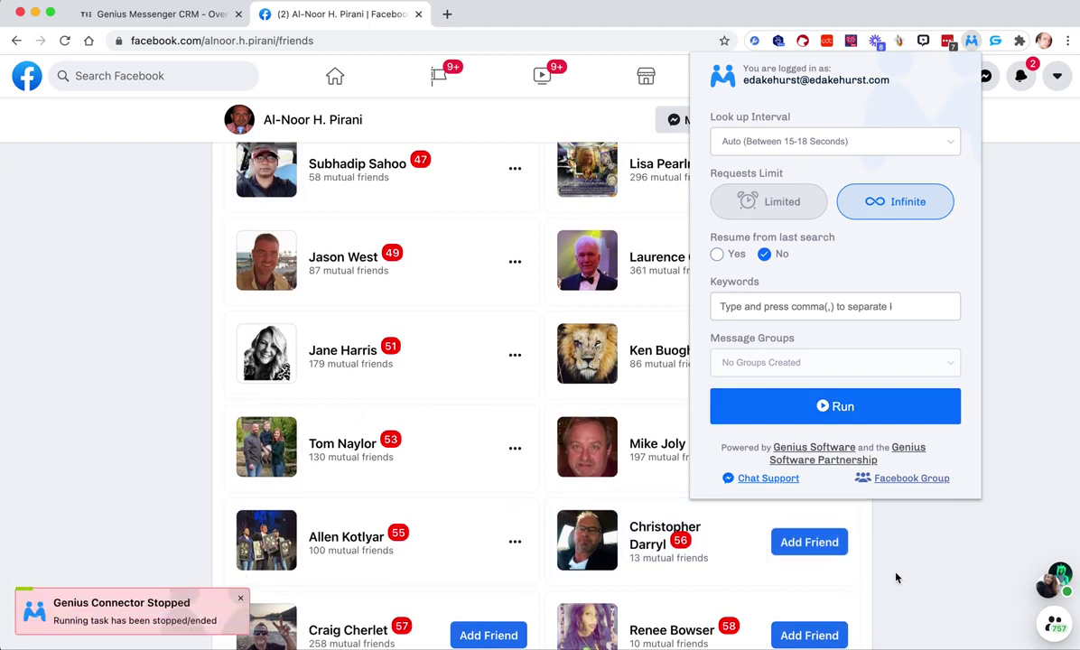
{"action": "scroll", "coordinate": [897, 578], "scroll_direction": "down", "scroll_amount": 1}
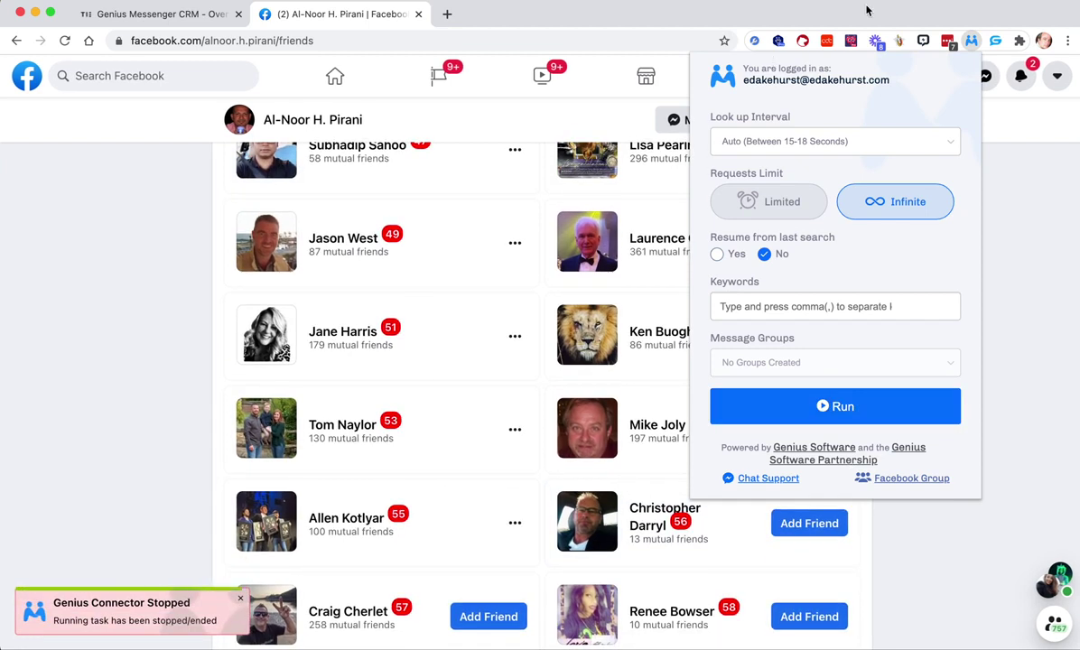
Step: Dismiss the extension panel, return to the Facebook home feed, and close the Sent Requests tab
{"action": "left_click", "coordinate": [971, 41]}
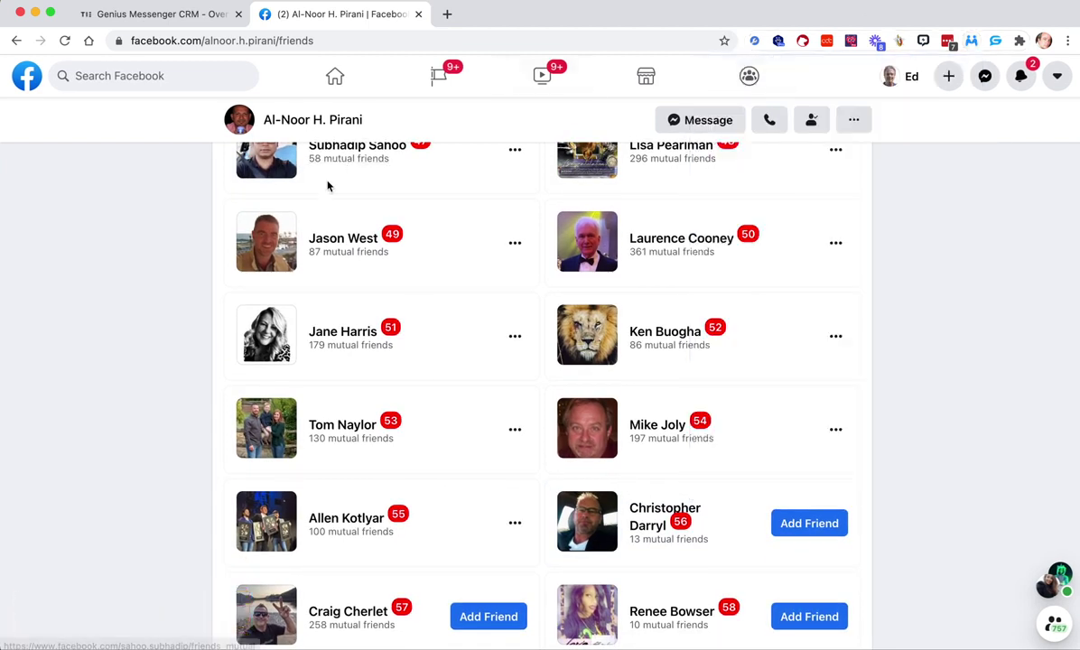
{"action": "scroll", "coordinate": [328, 186], "scroll_direction": "up", "scroll_amount": 3}
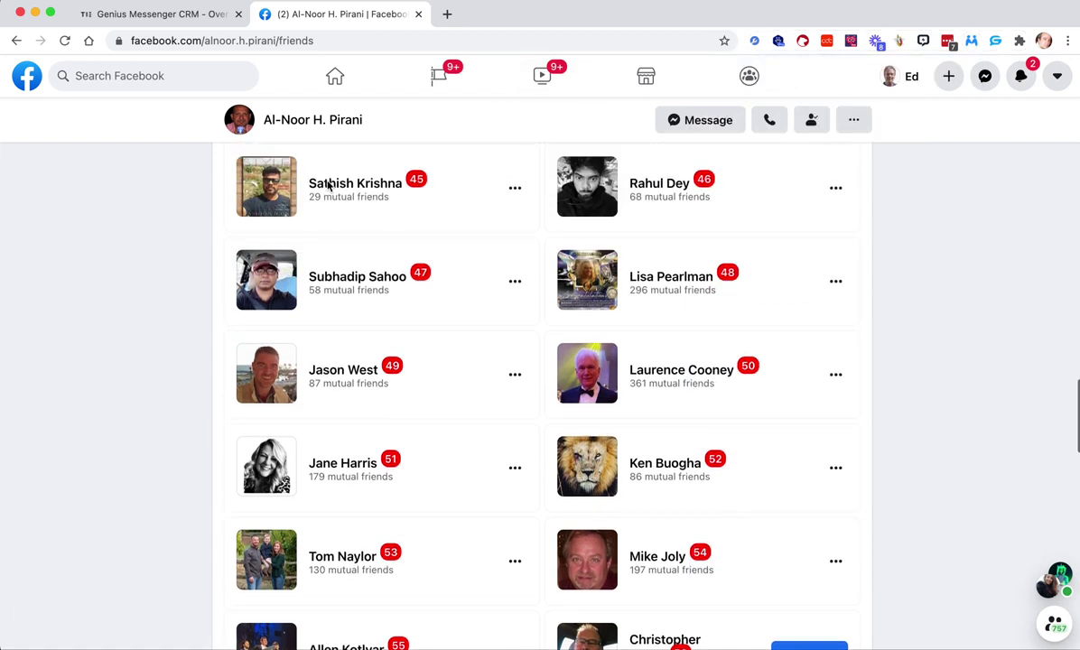
{"action": "scroll", "coordinate": [458, 264], "scroll_direction": "down", "scroll_amount": 2}
{"action": "scroll", "coordinate": [484, 282], "scroll_direction": "down", "scroll_amount": 5}
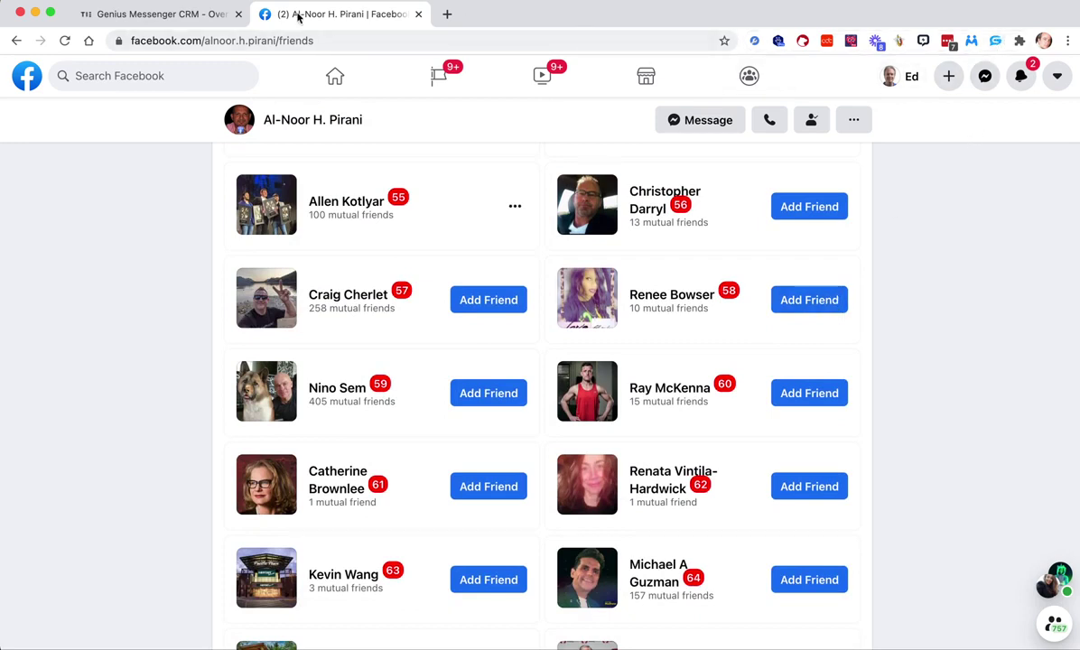
{"action": "left_click", "coordinate": [335, 76]}
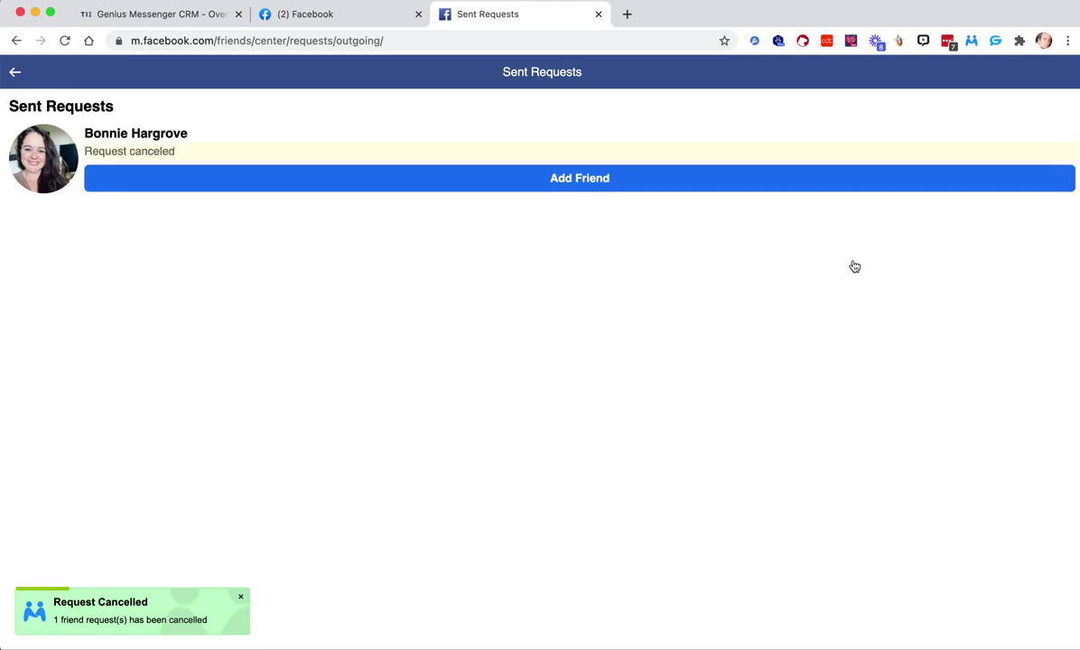
{"action": "left_click", "coordinate": [598, 17]}
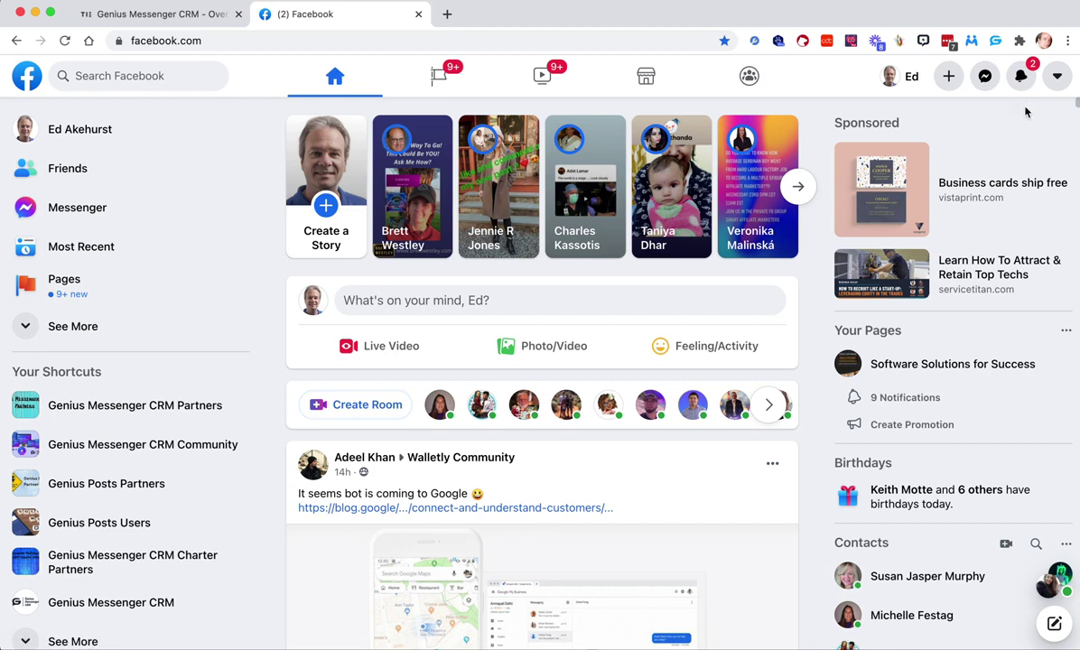
Step: Open Genius Connector's Message Segments page from the grid menu; it lists no segments yet
{"action": "left_click", "coordinate": [971, 41]}
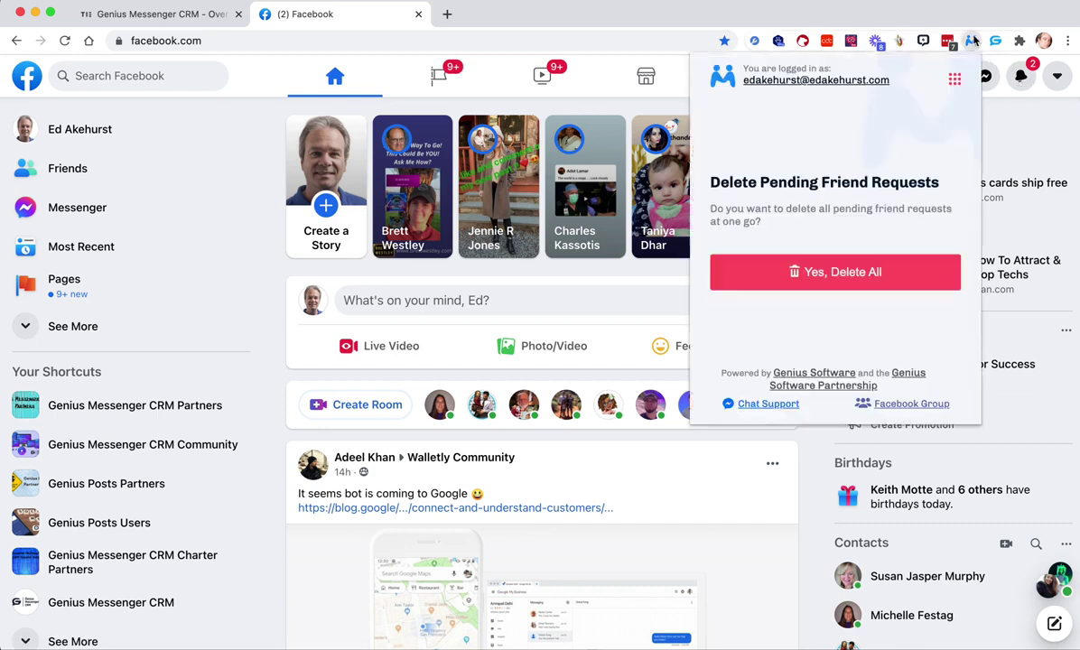
{"action": "left_click", "coordinate": [954, 81]}
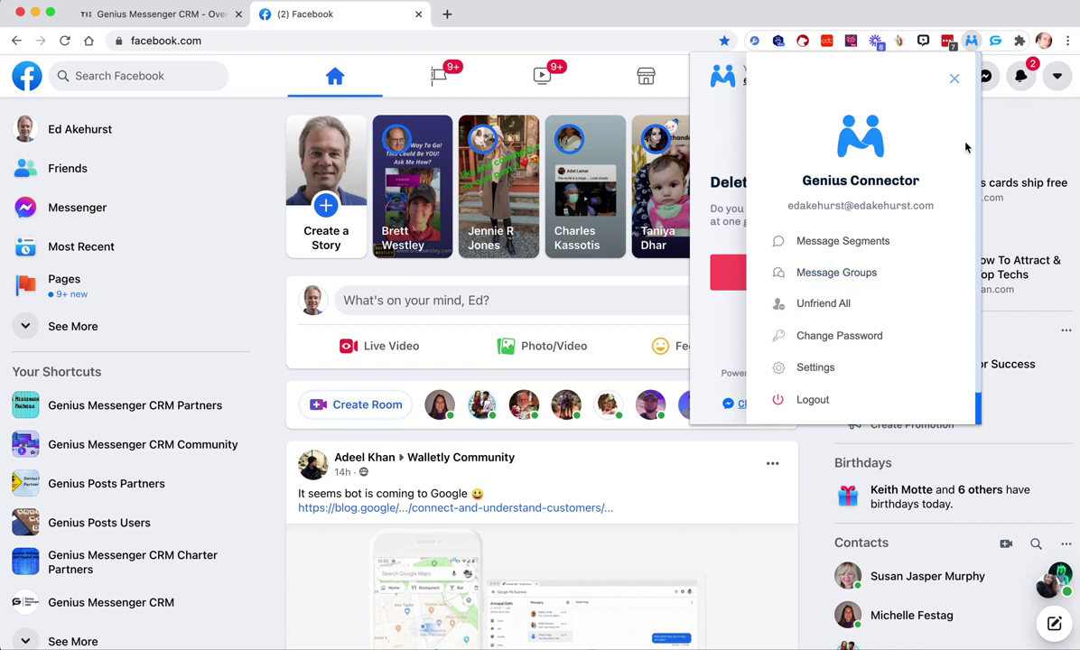
{"action": "left_click", "coordinate": [956, 81]}
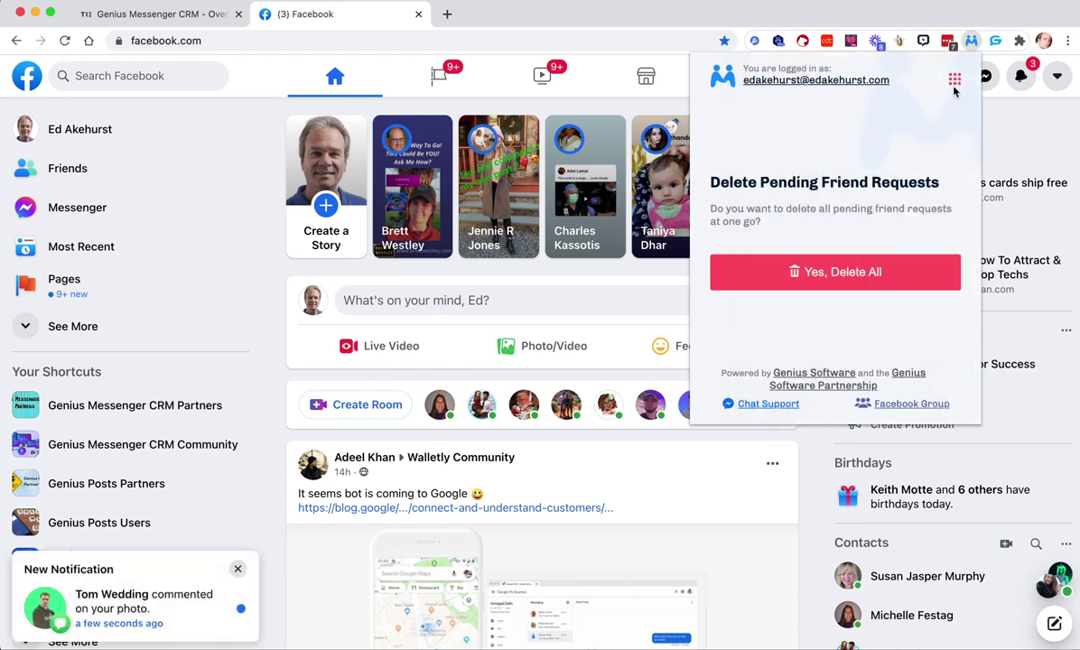
{"action": "left_click", "coordinate": [954, 81]}
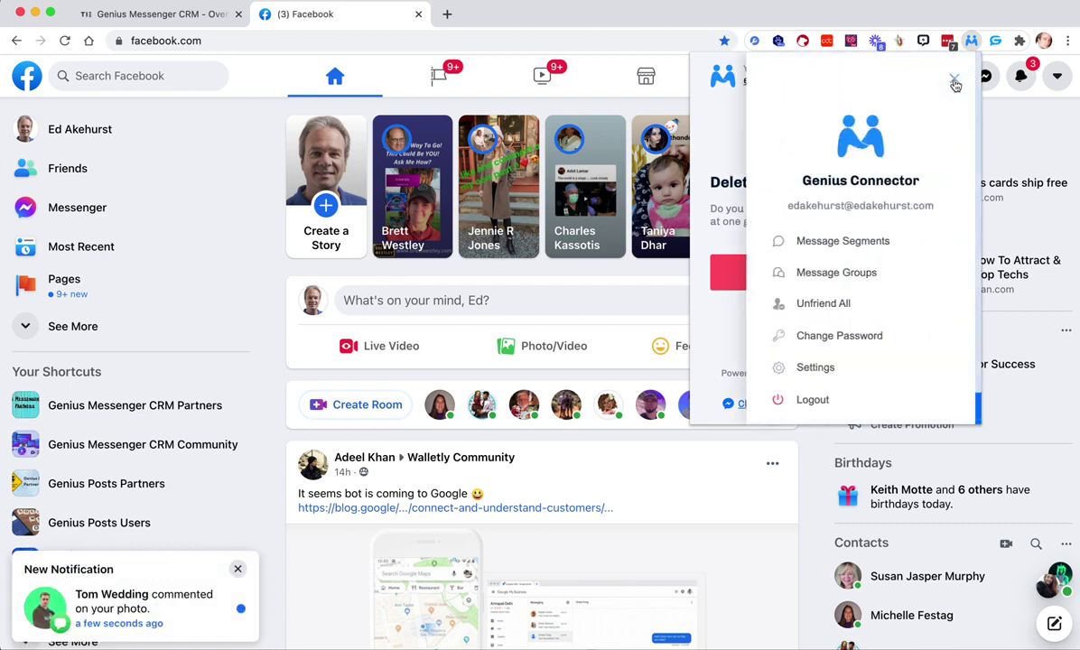
{"action": "left_click", "coordinate": [849, 242]}
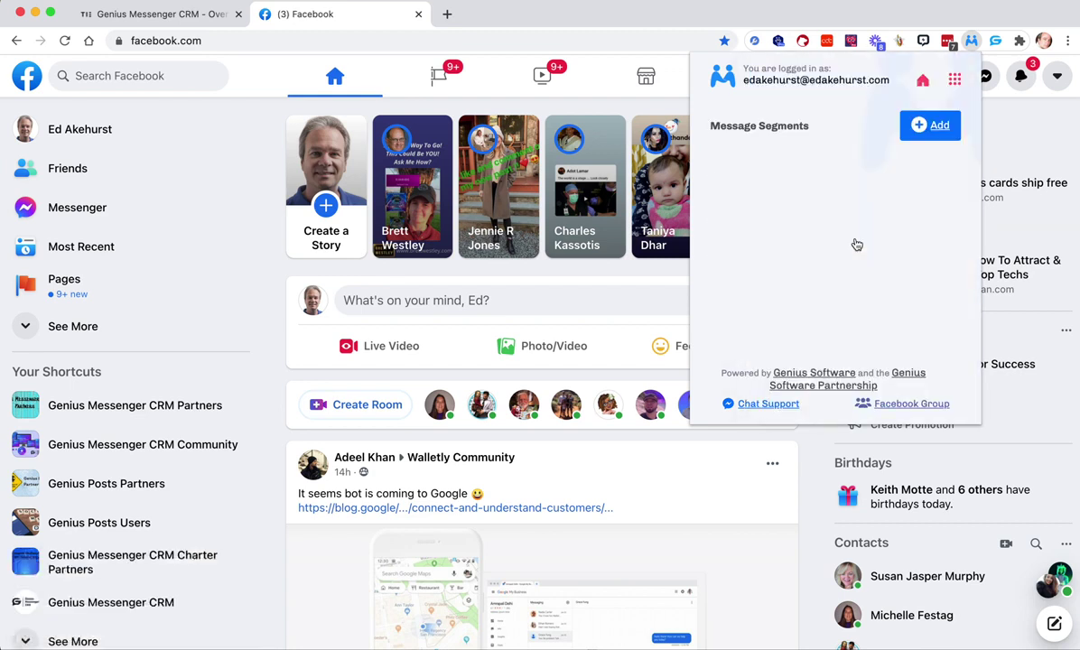
Step: Start a new segment named 'Intro' with greeting blocks Hi!, Greetings! and Hello,
{"action": "left_click", "coordinate": [930, 125]}
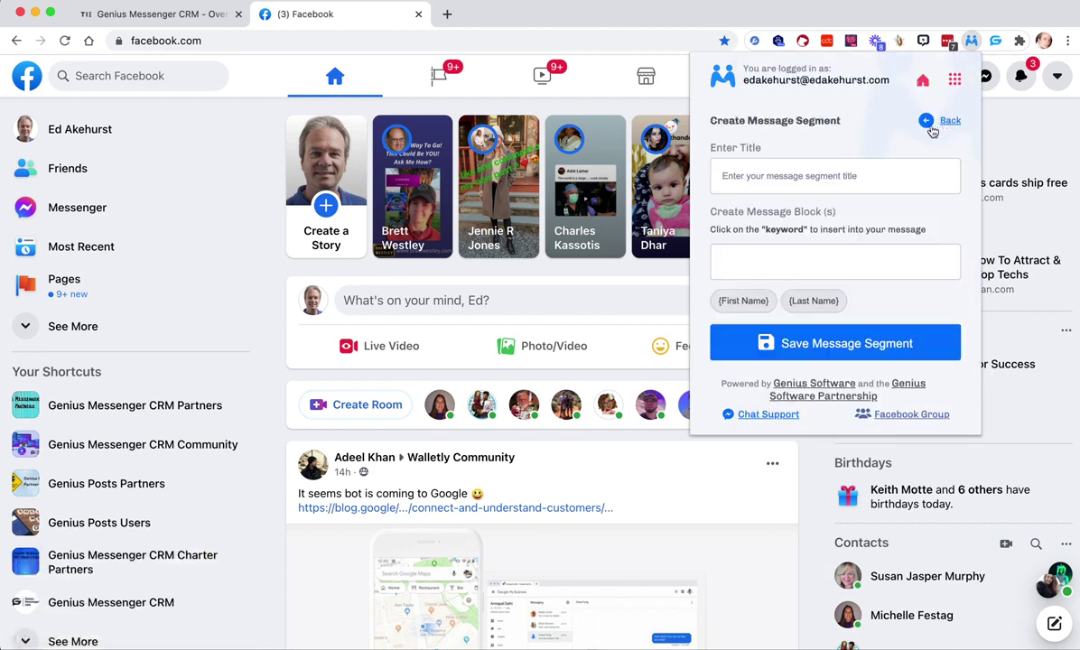
{"action": "left_click", "coordinate": [774, 174]}
{"action": "type", "text": "Intro"}
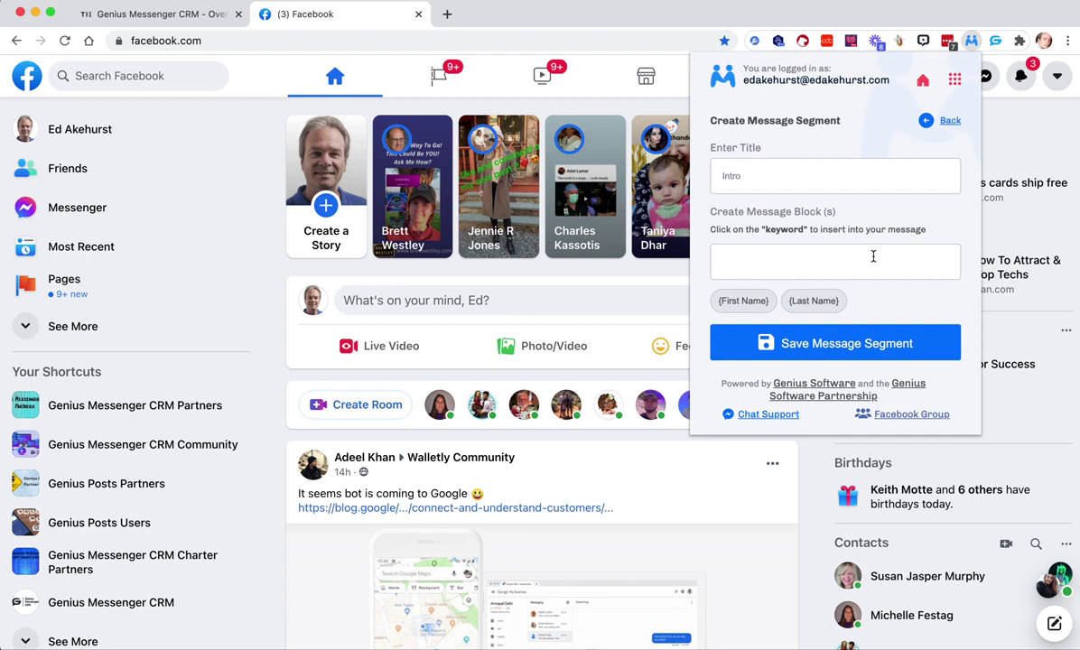
{"action": "left_click", "coordinate": [873, 257]}
{"action": "type", "text": "Hi!"}
{"action": "left_click", "coordinate": [940, 263]}
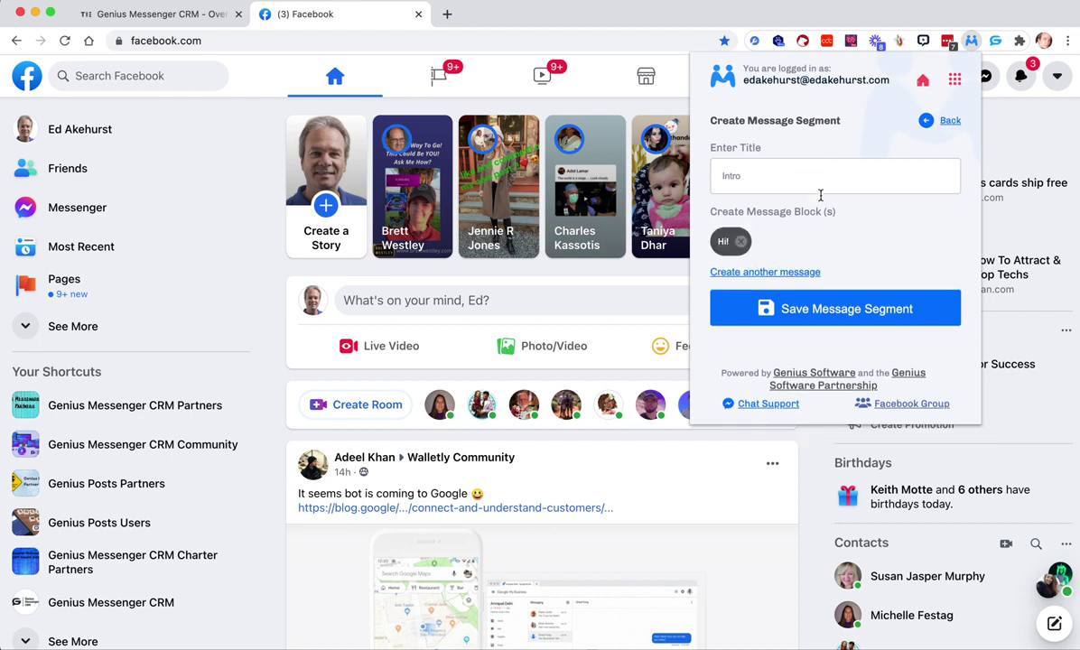
{"action": "left_click", "coordinate": [792, 274]}
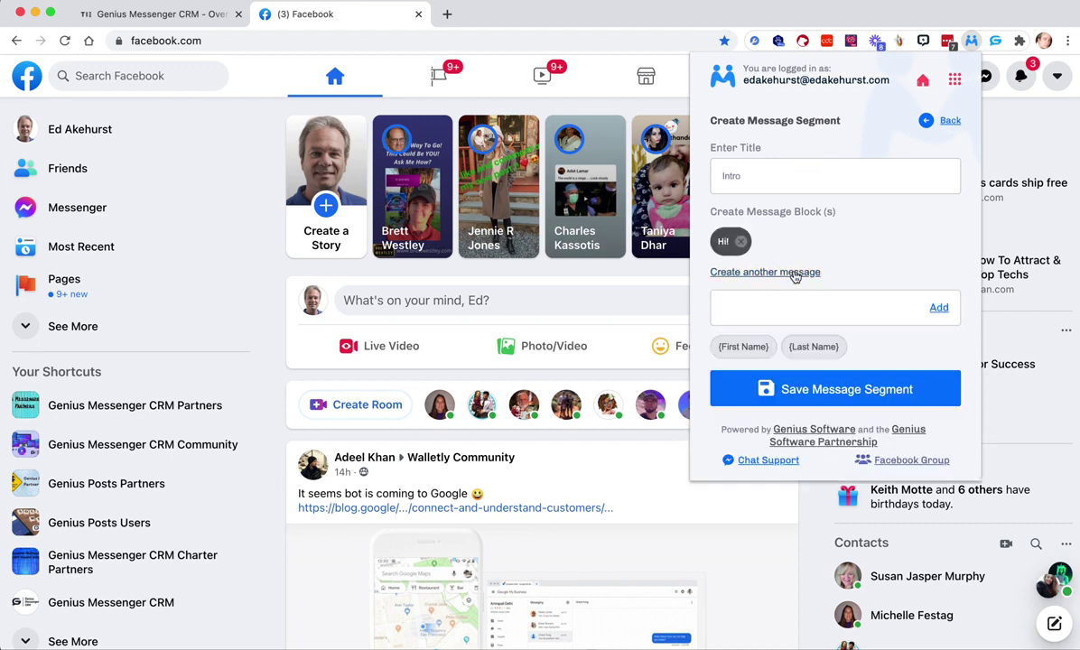
{"action": "type", "text": "Greetings!"}
{"action": "left_click", "coordinate": [939, 307]}
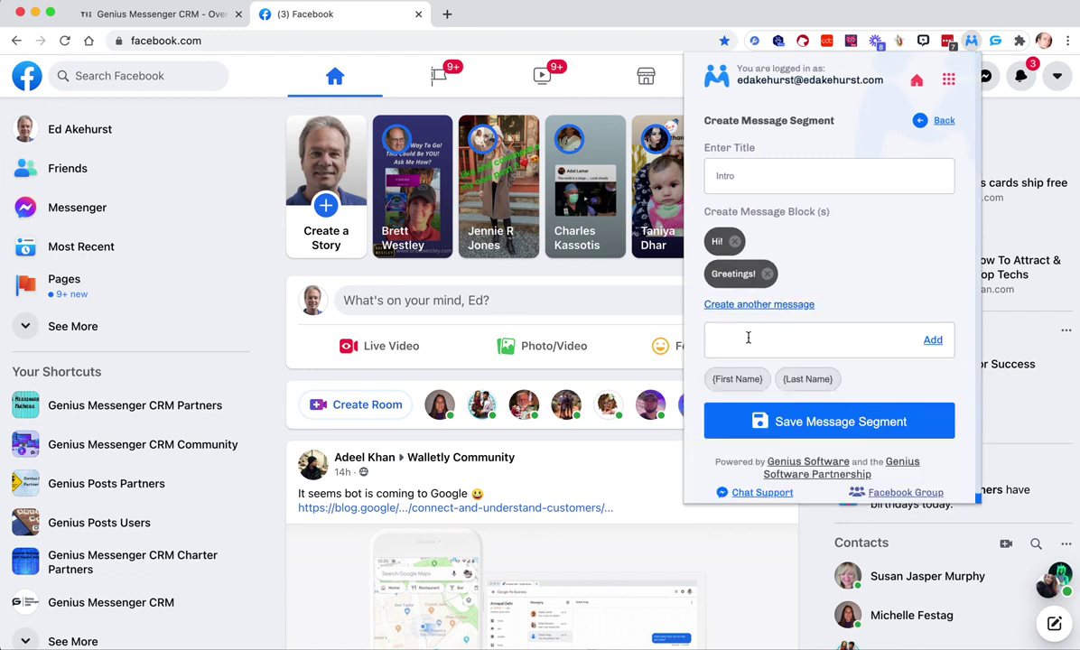
{"action": "left_click", "coordinate": [748, 337]}
{"action": "type", "text": "Hello,"}
{"action": "left_click", "coordinate": [936, 343]}
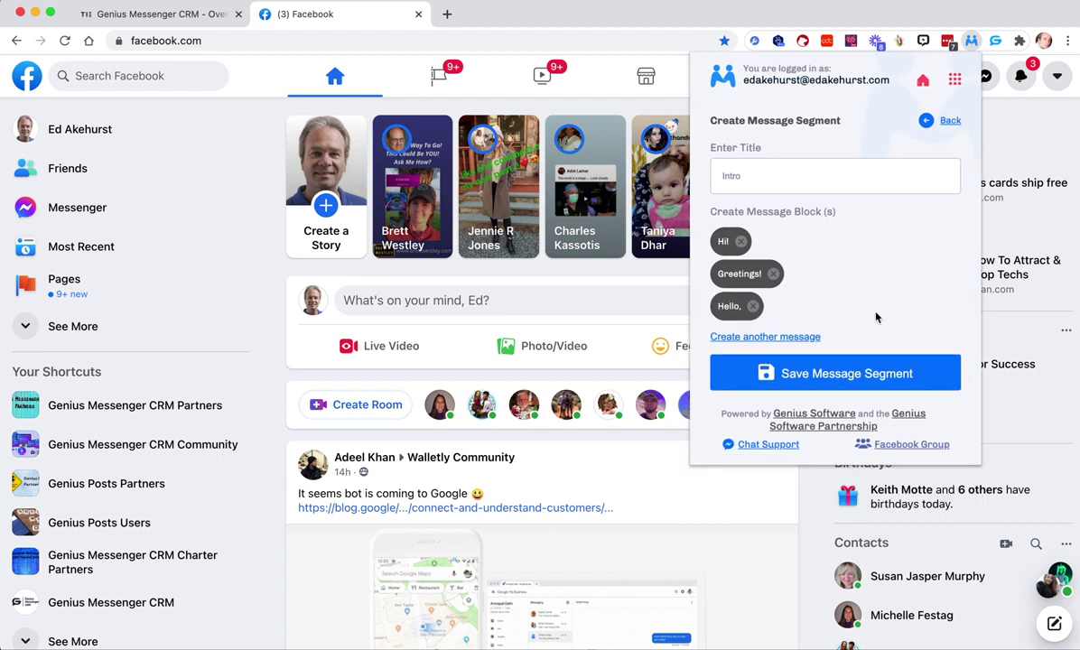
Step: Add Hey there!, Greetings! and 'Hi, {First_Name},' variations, then save the Intro segment
{"action": "left_click", "coordinate": [794, 336]}
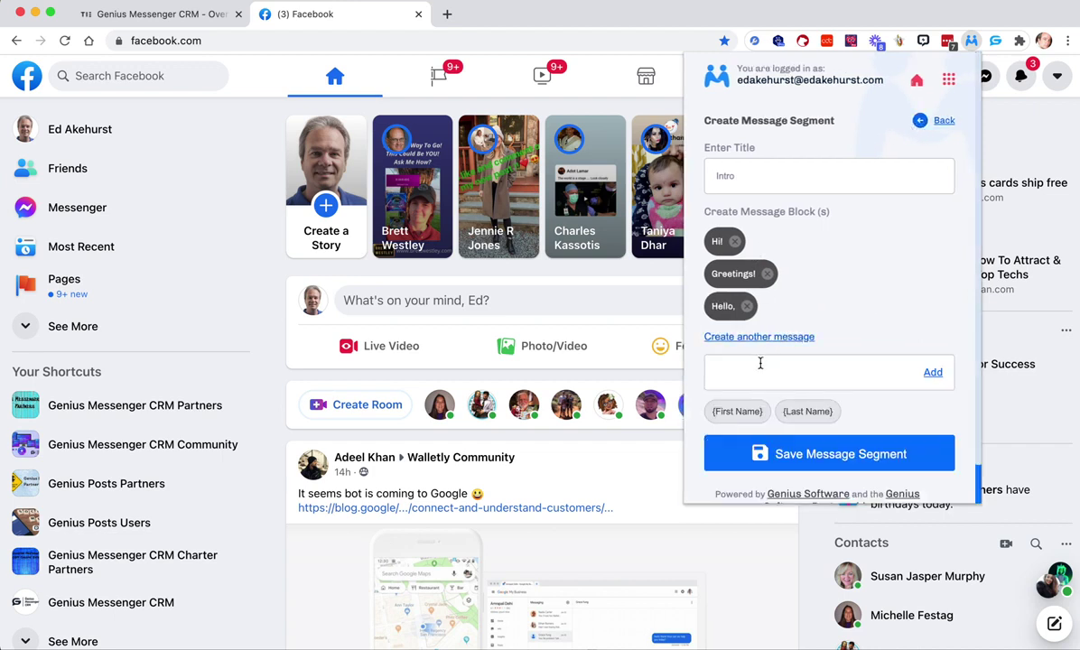
{"action": "type", "text": "Hey there!"}
{"action": "left_click", "coordinate": [931, 373]}
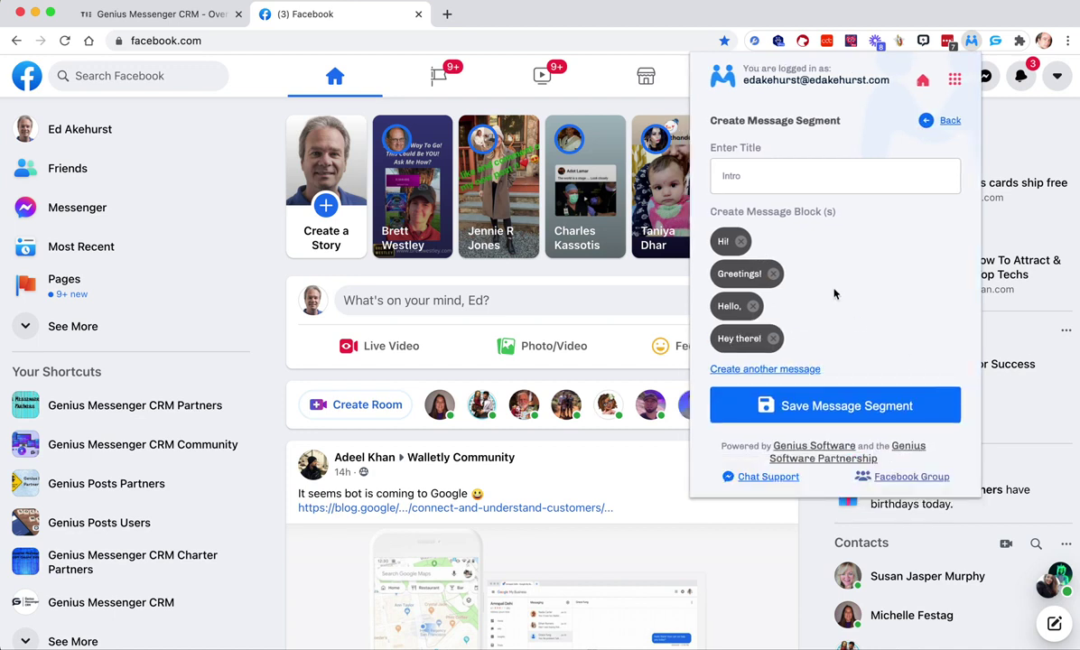
{"action": "left_click", "coordinate": [773, 273]}
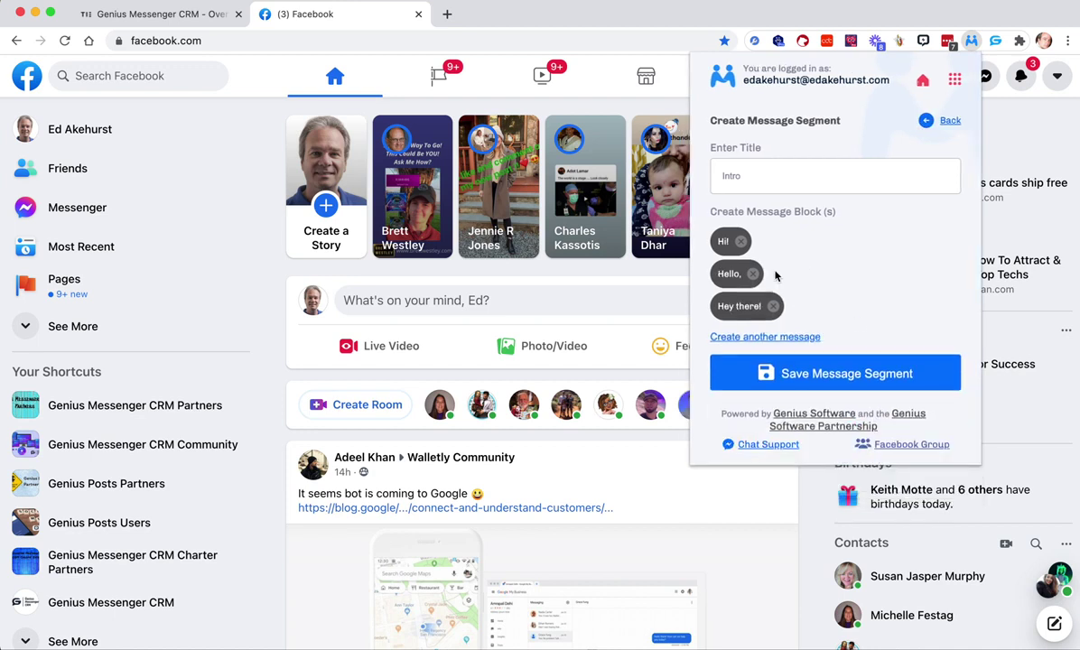
{"action": "left_click", "coordinate": [778, 338]}
{"action": "type", "text": "Gre"}
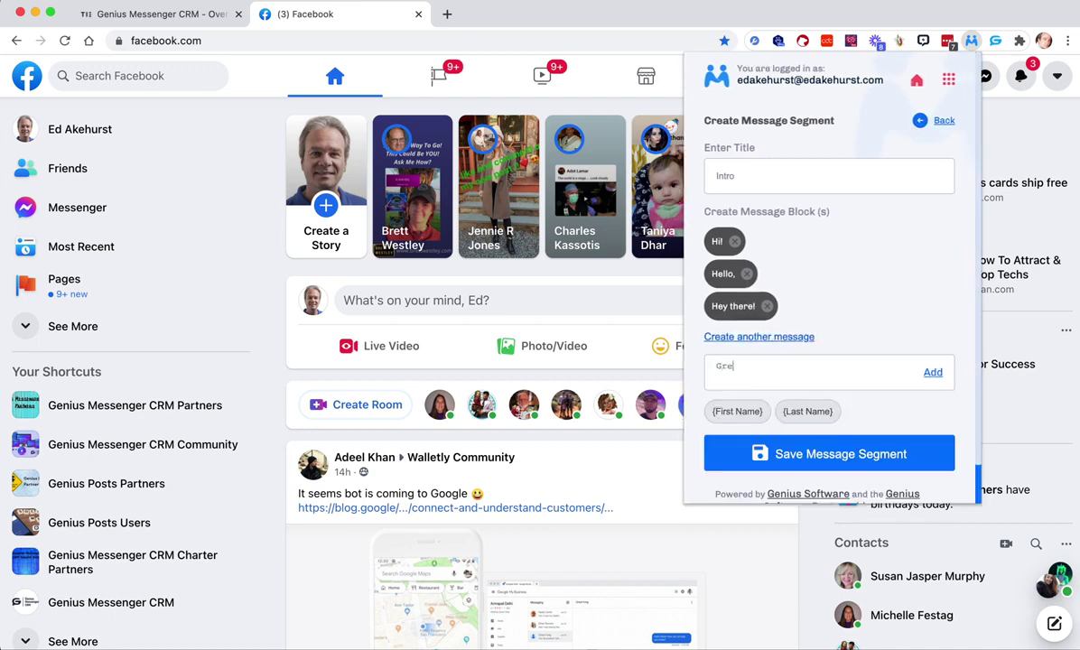
{"action": "type", "text": "etings!"}
{"action": "key", "text": "Return"}
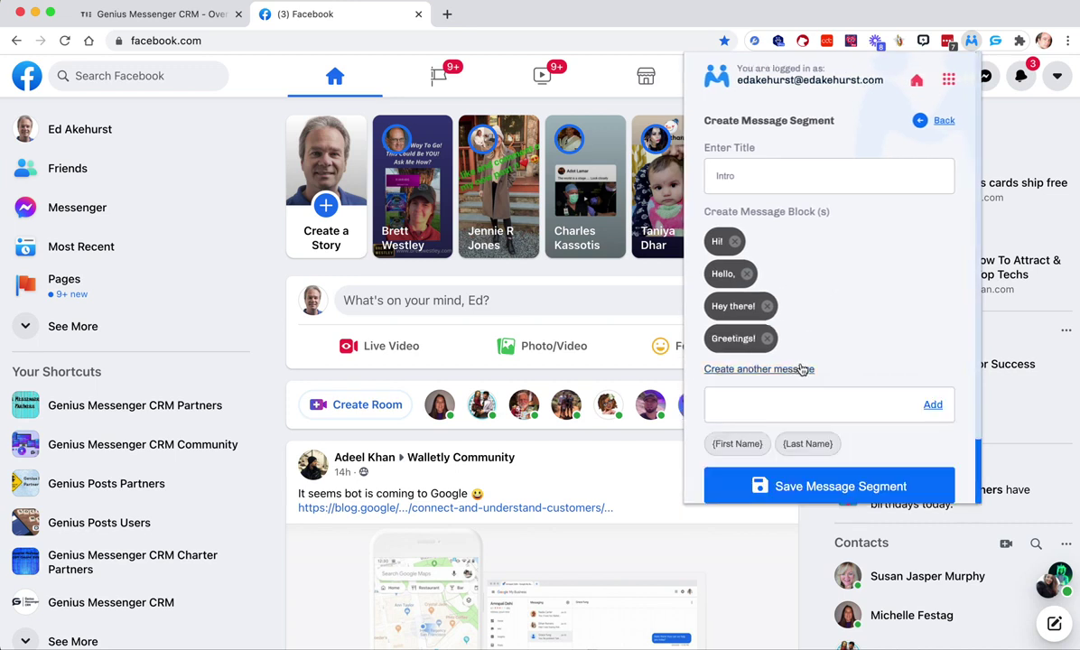
{"action": "type", "text": "Hi,"}
{"action": "left_click", "coordinate": [730, 445]}
{"action": "type", "text": ","}
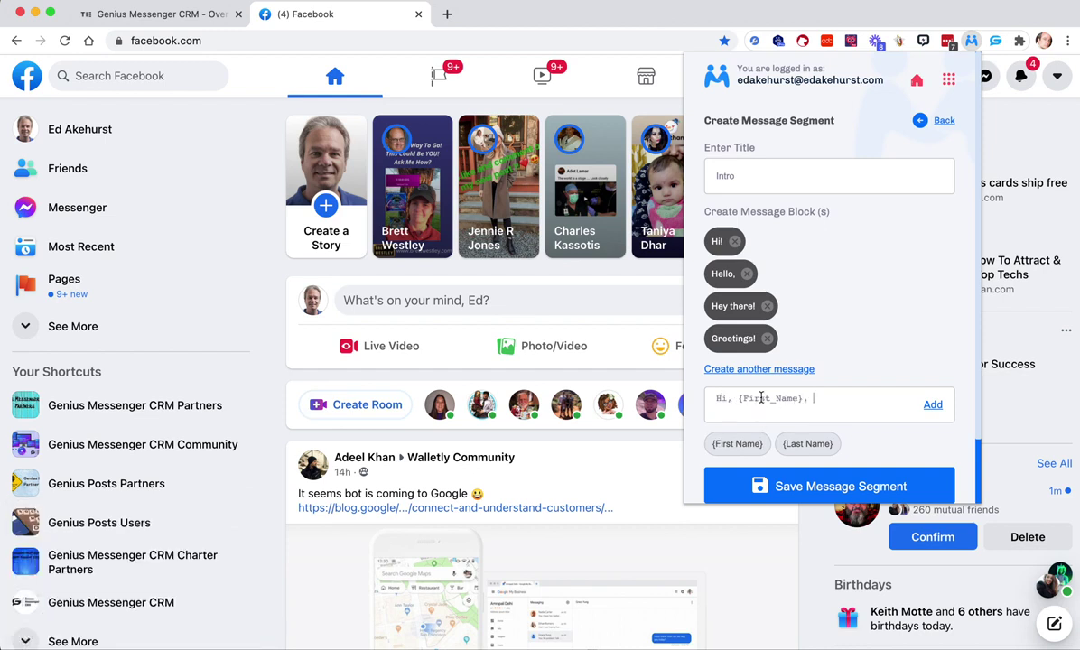
{"action": "left_click", "coordinate": [938, 408]}
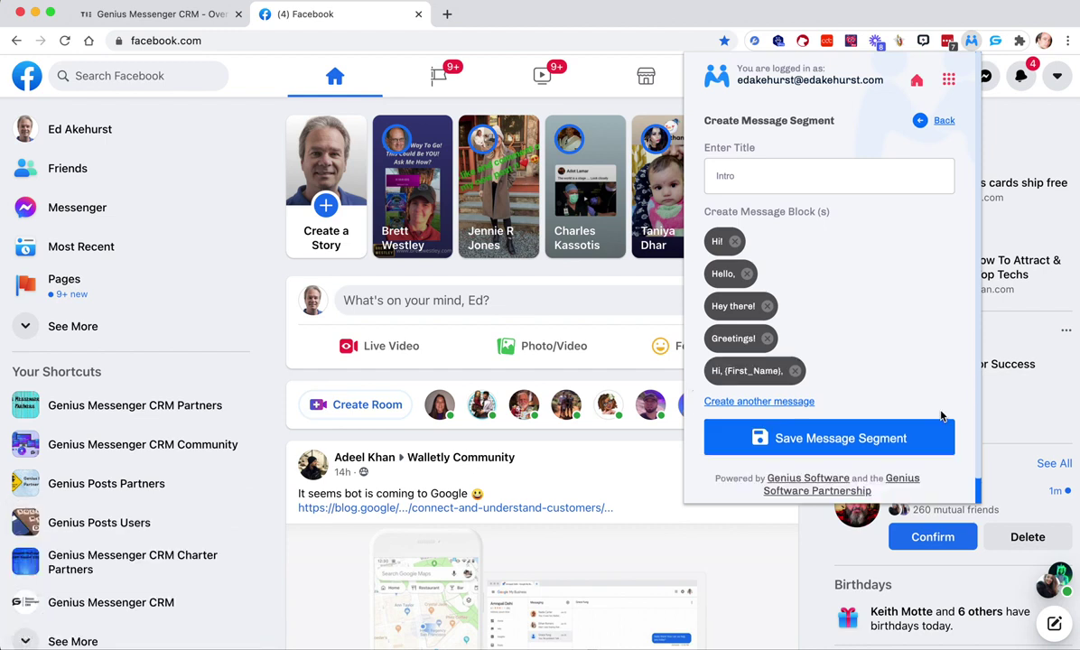
{"action": "left_click", "coordinate": [863, 440]}
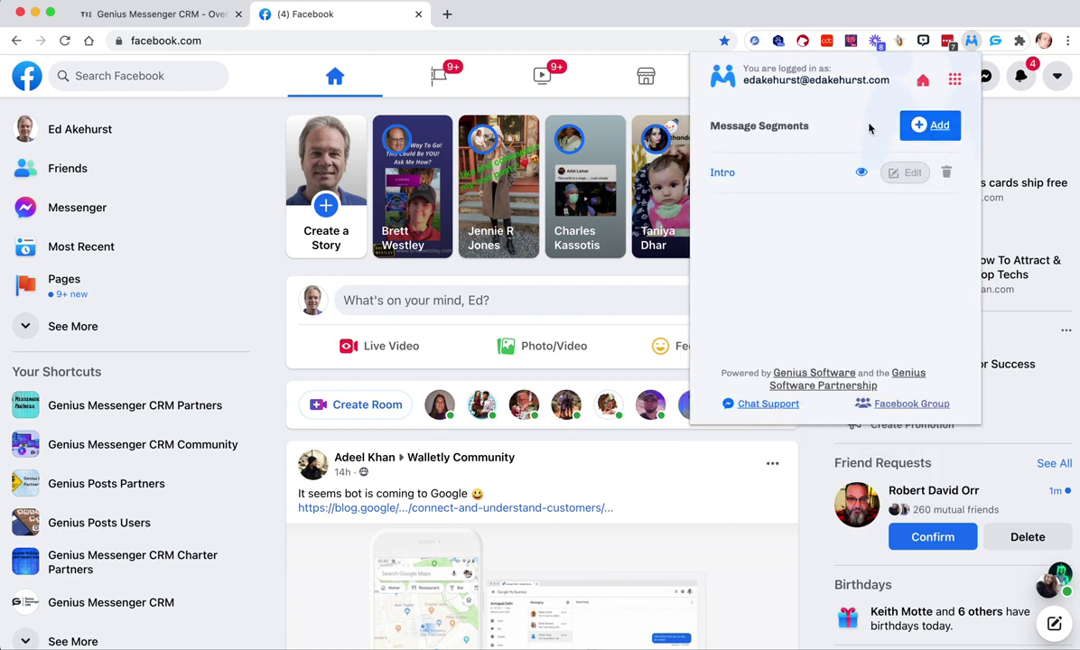
Step: Start a new segment with 'I see we have a lot in common. Looking to connect with like-minded people.'
{"action": "left_click", "coordinate": [930, 126]}
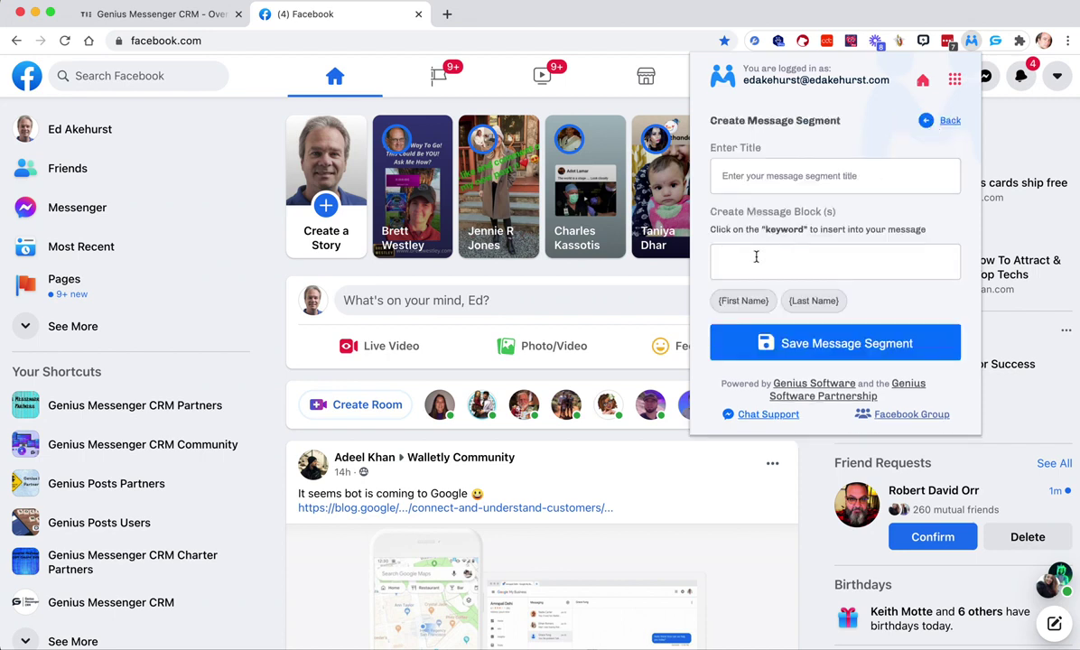
{"action": "left_click", "coordinate": [756, 256]}
{"action": "type", "text": "I see we have a lot in common. Looking to connect with like-minded people"}
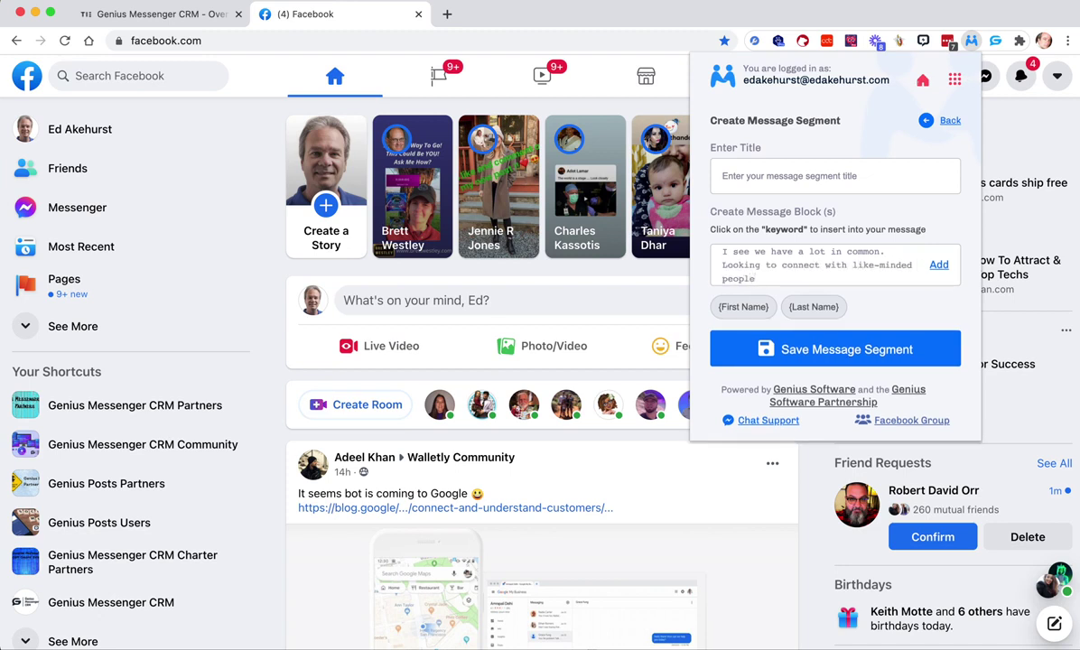
{"action": "type", "text": "."}
{"action": "key", "text": "ctrl+a"}
{"action": "key", "text": "ctrl+c"}
{"action": "key", "text": "BackSpace"}
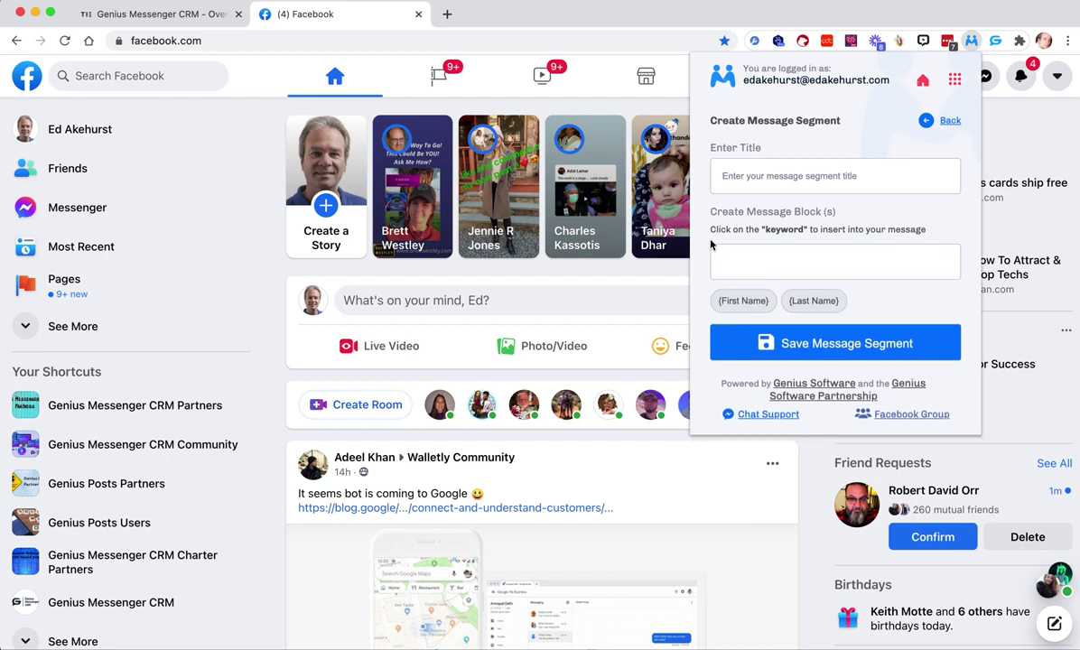
{"action": "key", "text": "ctrl+z"}
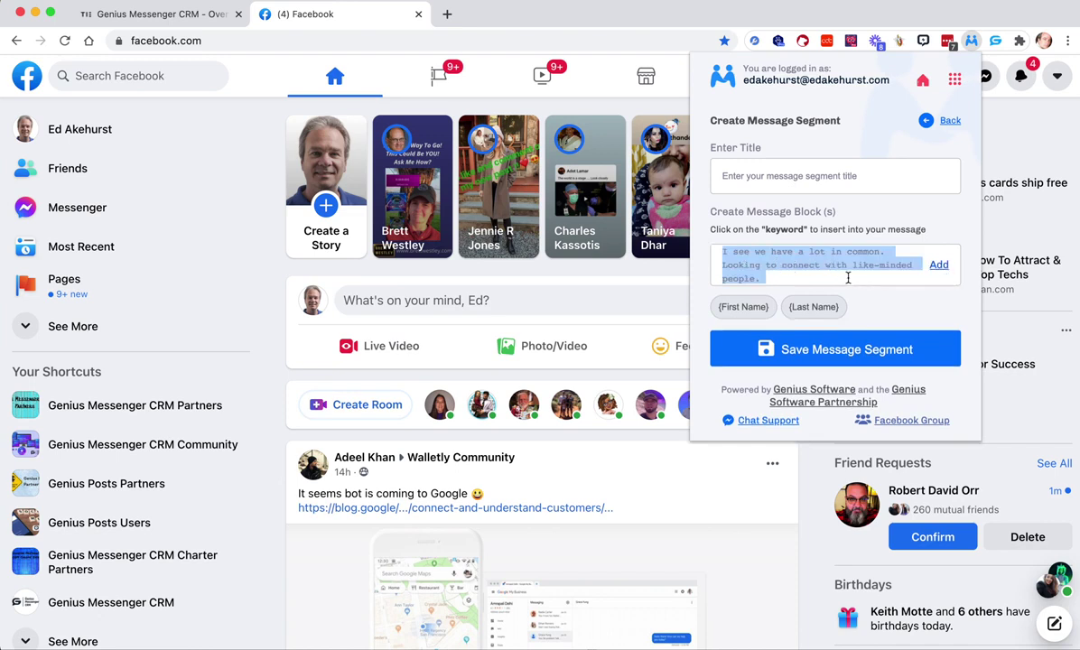
{"action": "left_click", "coordinate": [887, 258]}
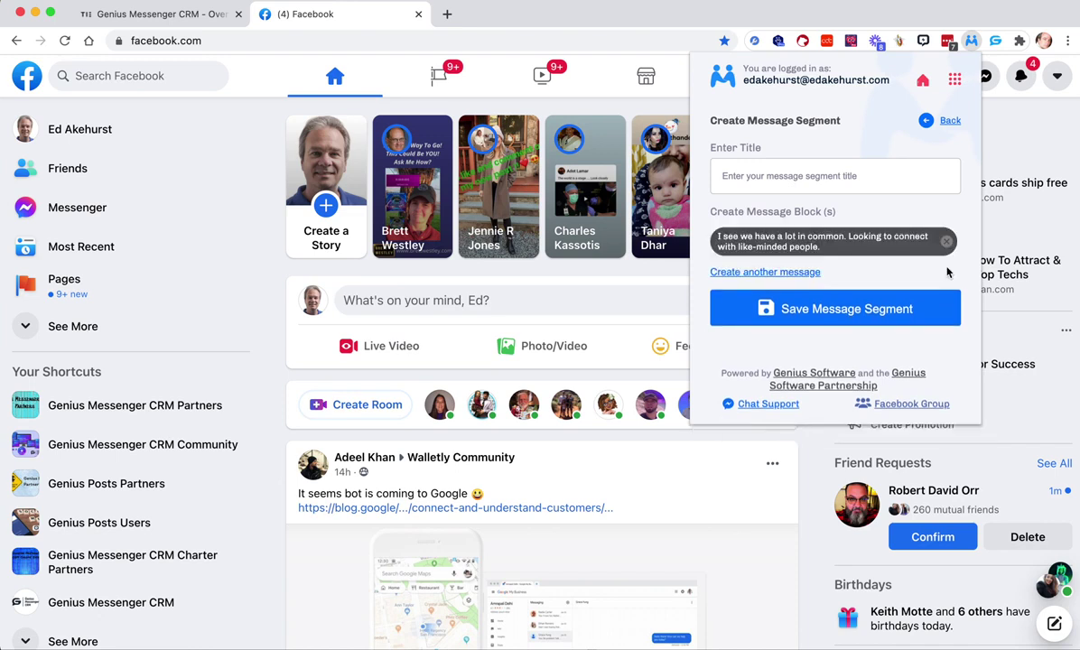
Step: Add a second variation reworded to 'Looks like we have a lot in common. Hoping to connect…'
{"action": "left_click", "coordinate": [790, 273]}
{"action": "left_click", "coordinate": [760, 304]}
{"action": "key", "text": "ctrl+v"}
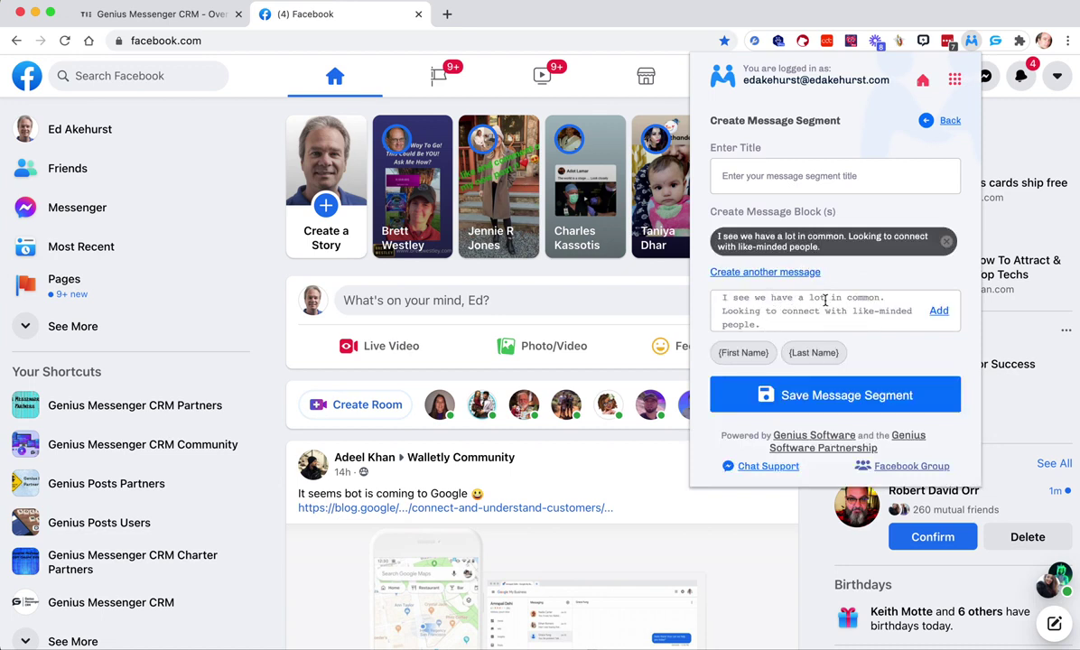
{"action": "left_click_drag", "start_coordinate": [746, 298], "coordinate": [704, 299]}
{"action": "key", "text": "BackSpace"}
{"action": "type", "text": "Lok"}
{"action": "key", "text": "BackSpace"}
{"action": "type", "text": "oks like"}
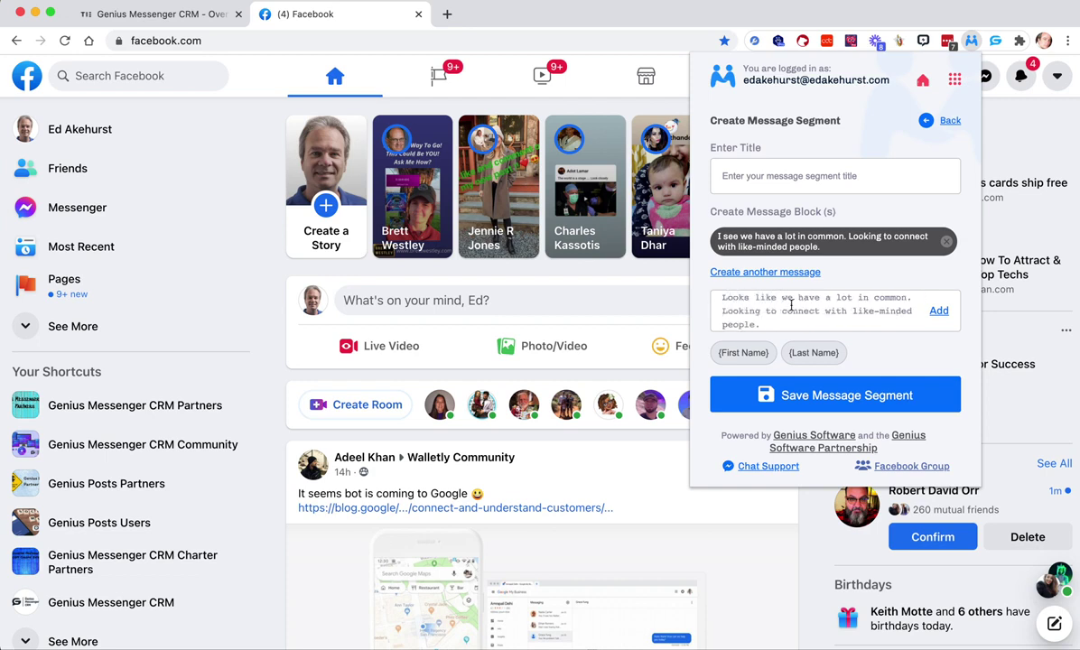
{"action": "double_click", "coordinate": [741, 308]}
{"action": "type", "text": "Hoping"}
{"action": "left_click", "coordinate": [938, 311]}
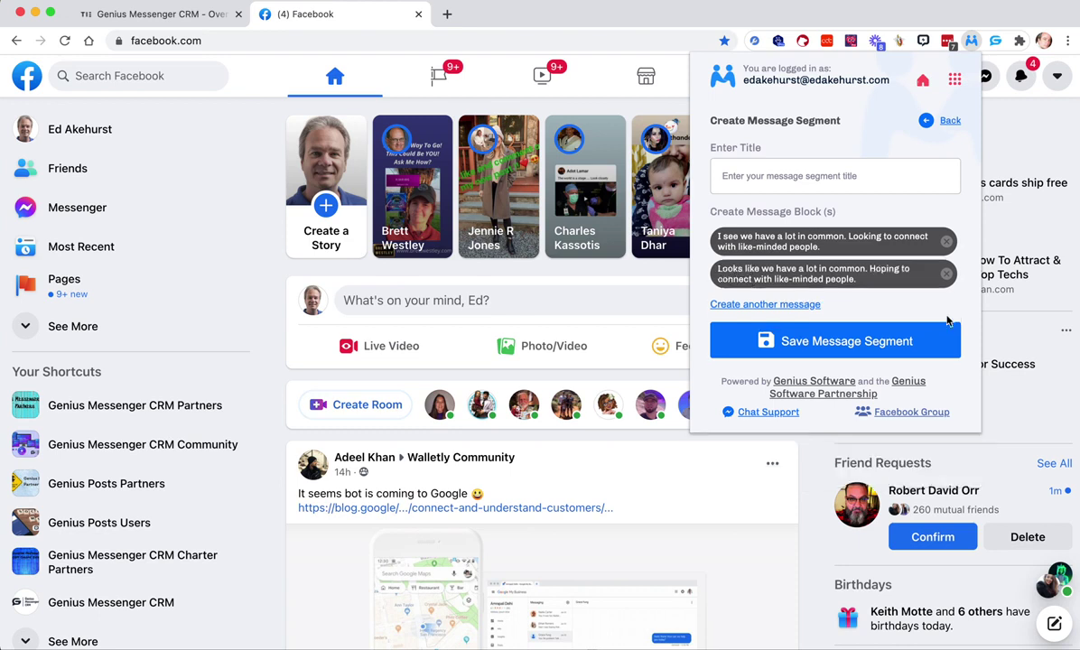
Step: Add a third variation 'Looking to connect with like-minded people, and I see we have a lot in common.' and save
{"action": "left_click", "coordinate": [783, 307]}
{"action": "left_click", "coordinate": [742, 351]}
{"action": "key", "text": "ctrl+v"}
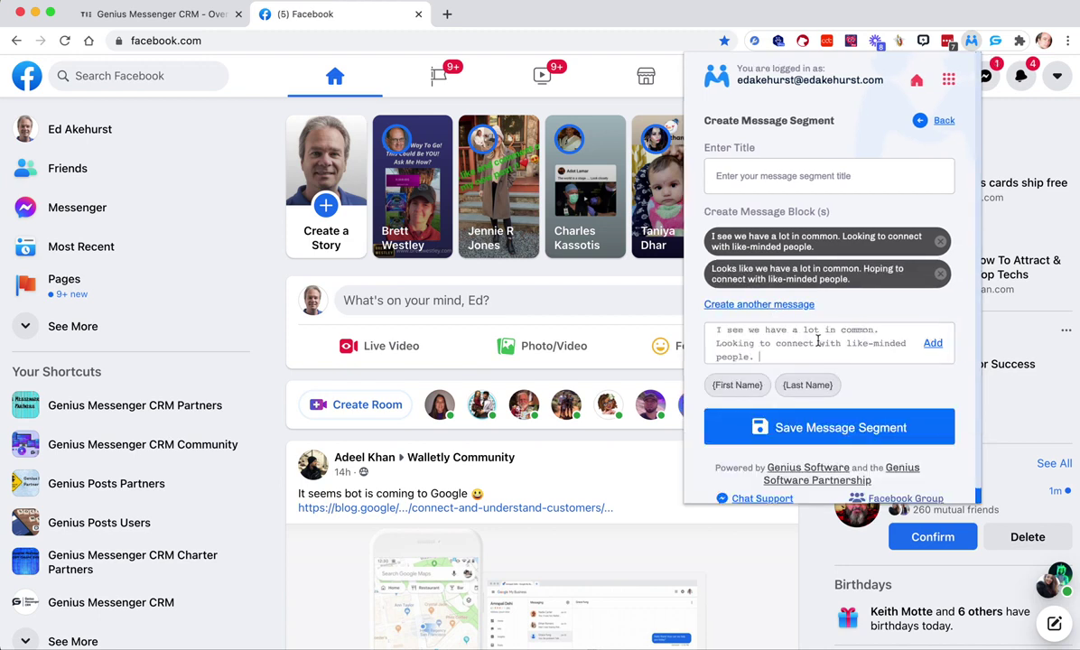
{"action": "left_click_drag", "start_coordinate": [886, 328], "coordinate": [665, 332]}
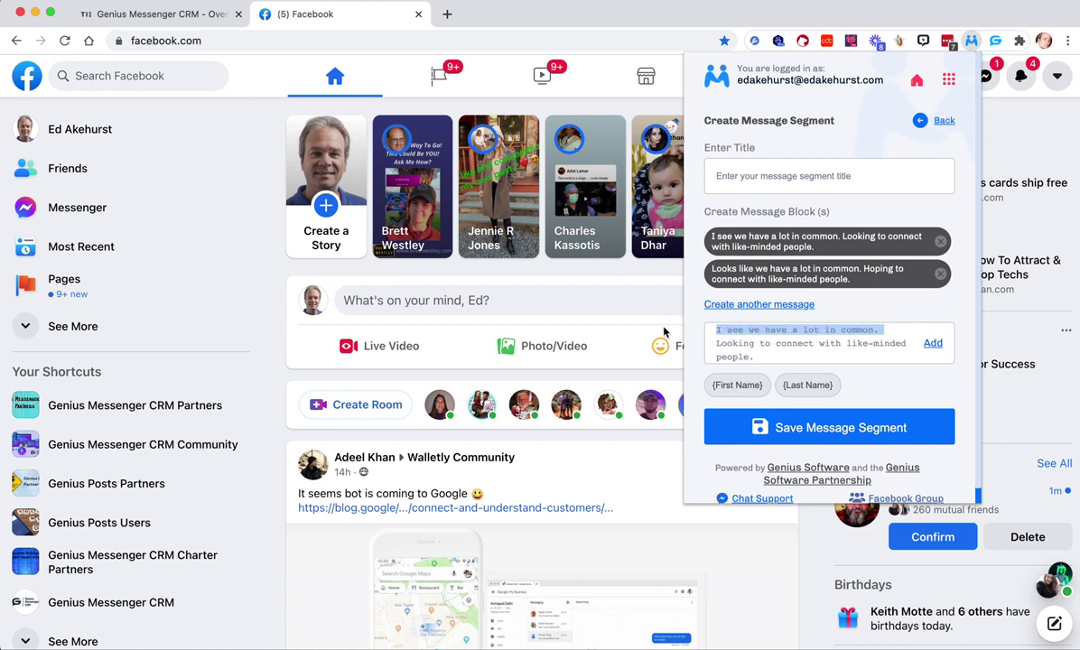
{"action": "key", "text": "BackSpace"}
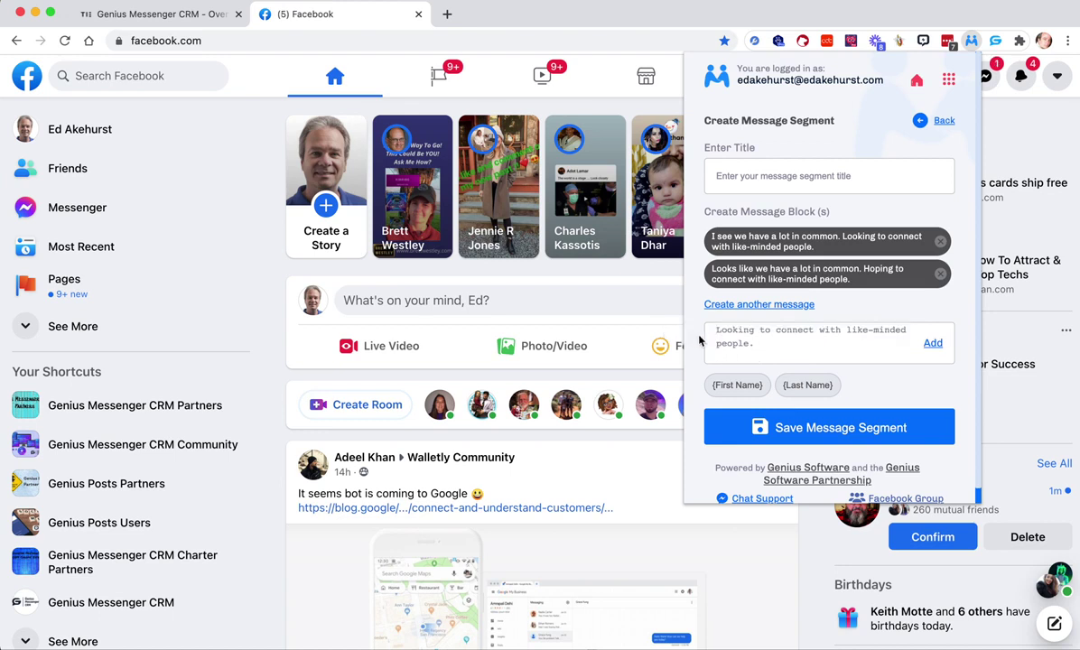
{"action": "key", "text": "BackSpace"}
{"action": "type", "text": ", and I see we have a lot in common."}
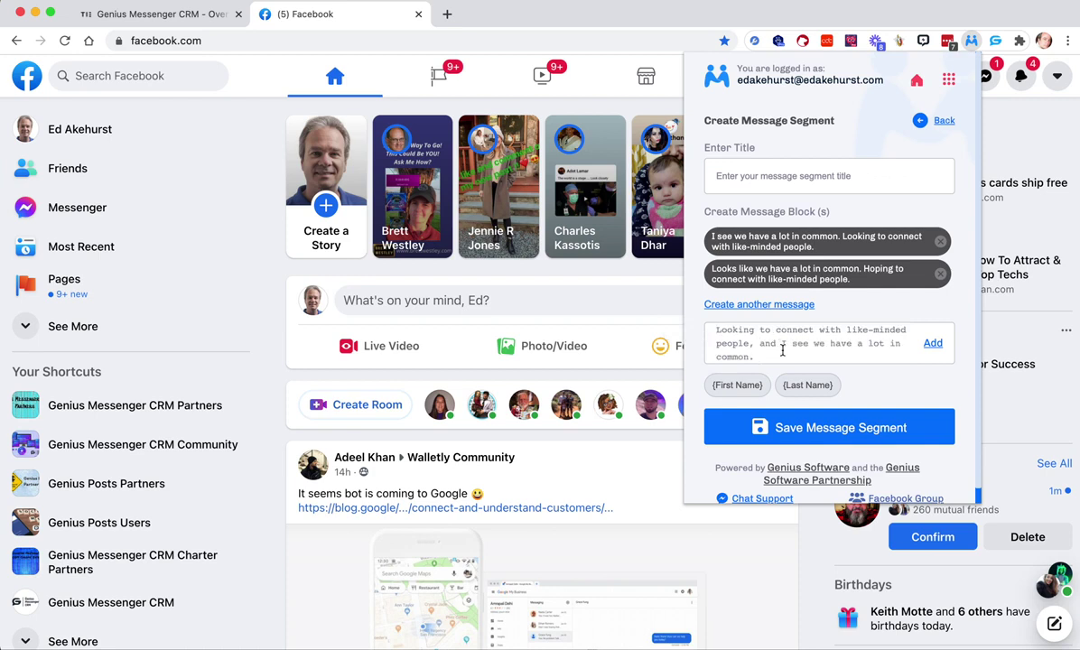
{"action": "left_click", "coordinate": [931, 342]}
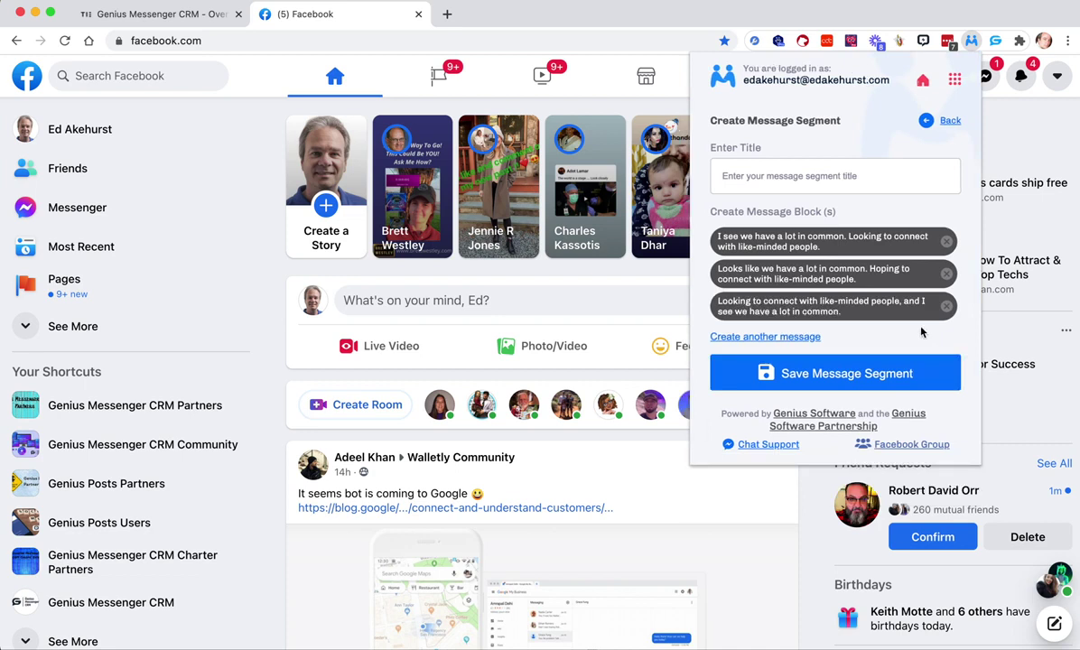
{"action": "left_click", "coordinate": [872, 374]}
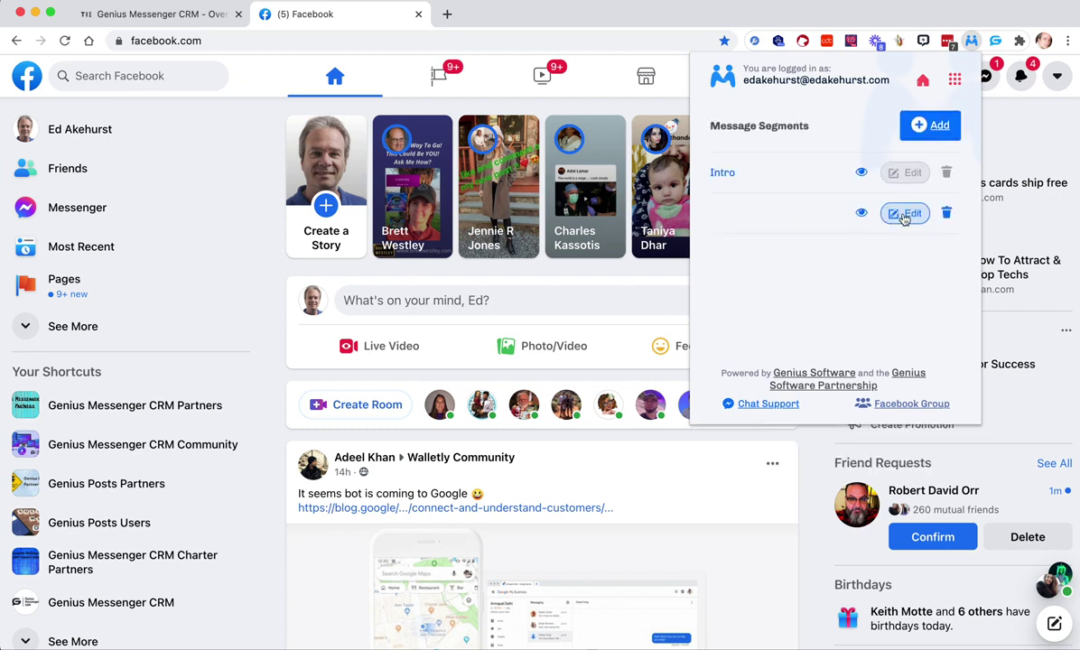
Step: Title the new segment 'In common things' and save it
{"action": "left_click", "coordinate": [904, 215]}
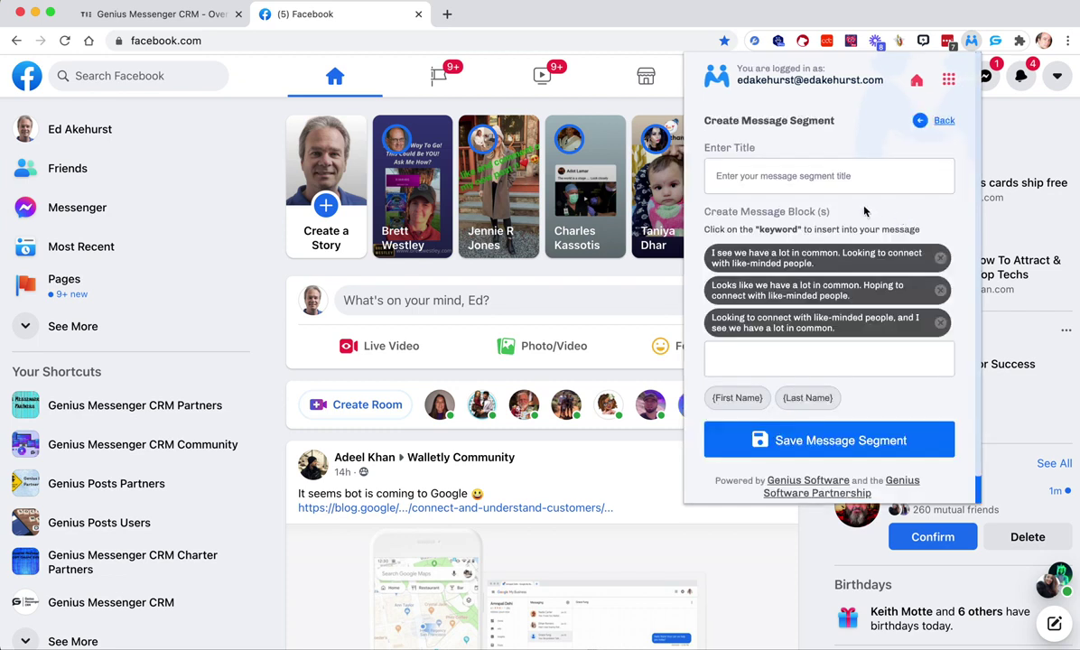
{"action": "left_click", "coordinate": [801, 176]}
{"action": "type", "text": "Opening"}
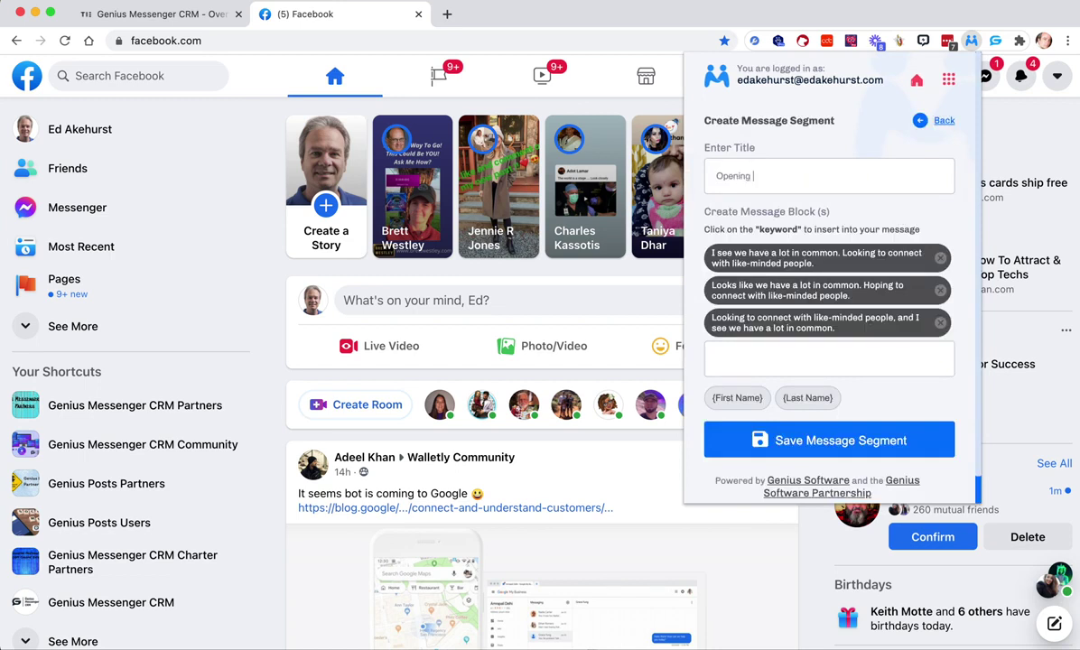
{"action": "key", "text": "BackSpace"}
{"action": "key", "text": "BackSpace"}
{"action": "key", "text": "BackSpace"}
{"action": "key", "text": "BackSpace"}
{"action": "key", "text": "BackSpace"}
{"action": "key", "text": "BackSpace"}
{"action": "key", "text": "BackSpace"}
{"action": "key", "text": "BackSpace"}
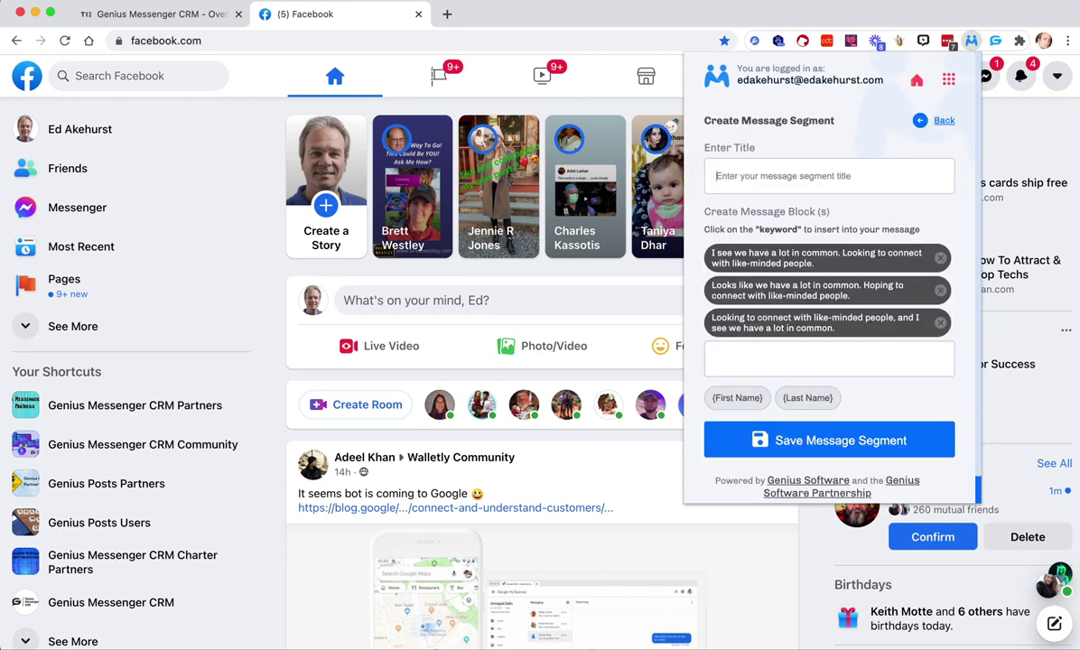
{"action": "type", "text": "In como"}
{"action": "type", "text": "n thjongs"}
{"action": "key", "text": "BackSpace"}
{"action": "key", "text": "BackSpace"}
{"action": "key", "text": "BackSpace"}
{"action": "key", "text": "BackSpace"}
{"action": "type", "text": "ings"}
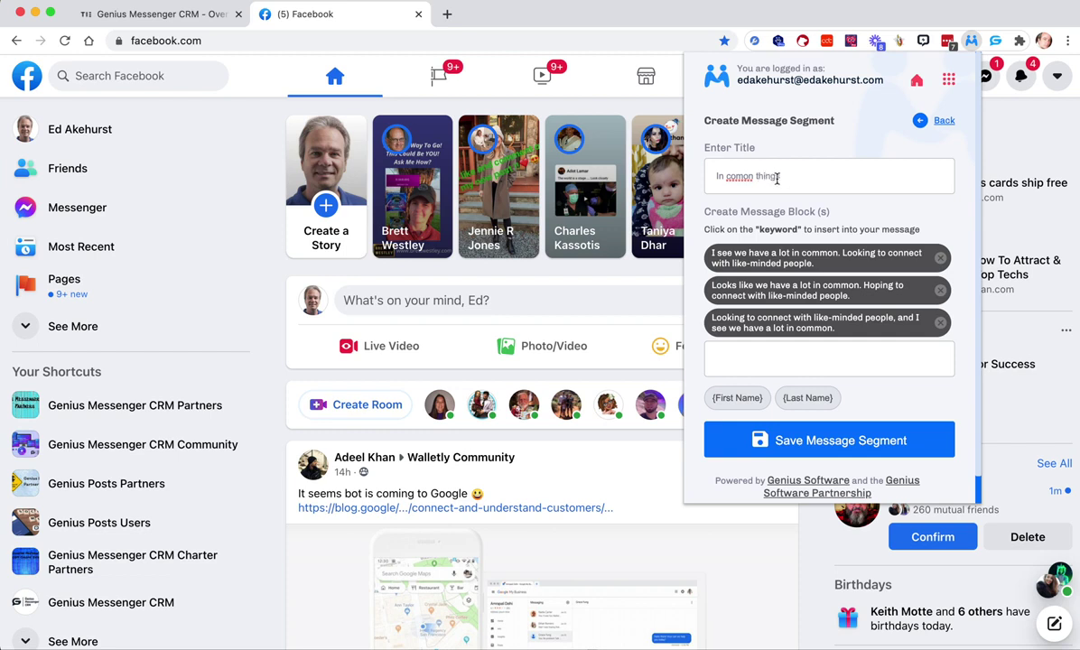
{"action": "left_click", "coordinate": [737, 177]}
{"action": "type", "text": "m"}
{"action": "left_click", "coordinate": [837, 440]}
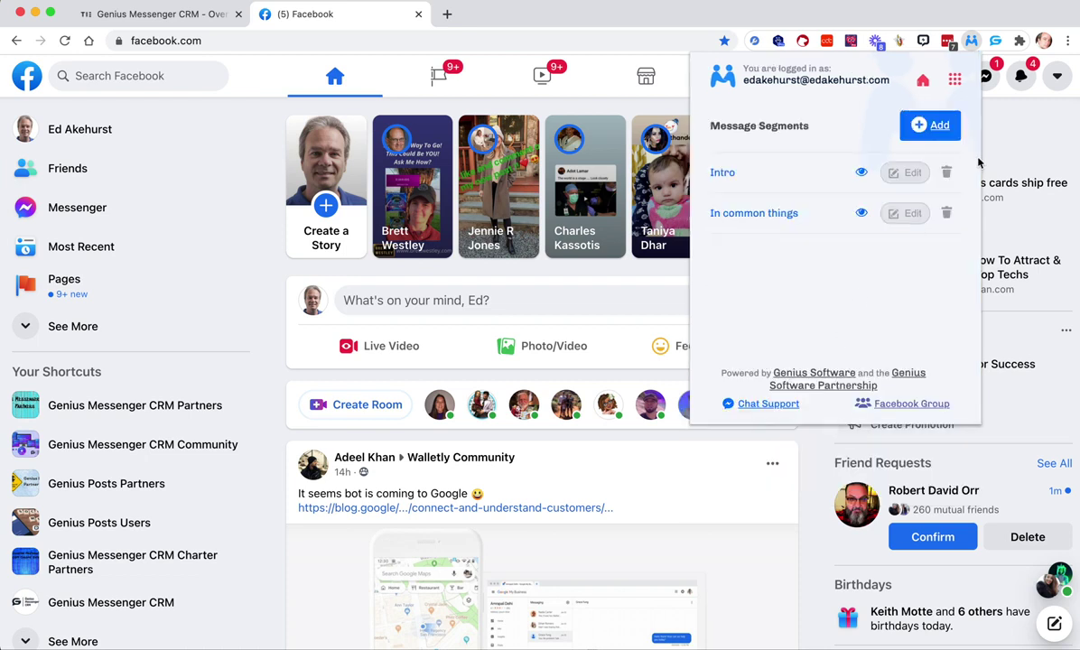
Step: Start a new segment with the block 'How has this year been for you? Its been tough for some…'
{"action": "left_click", "coordinate": [916, 125]}
{"action": "left_click", "coordinate": [762, 261]}
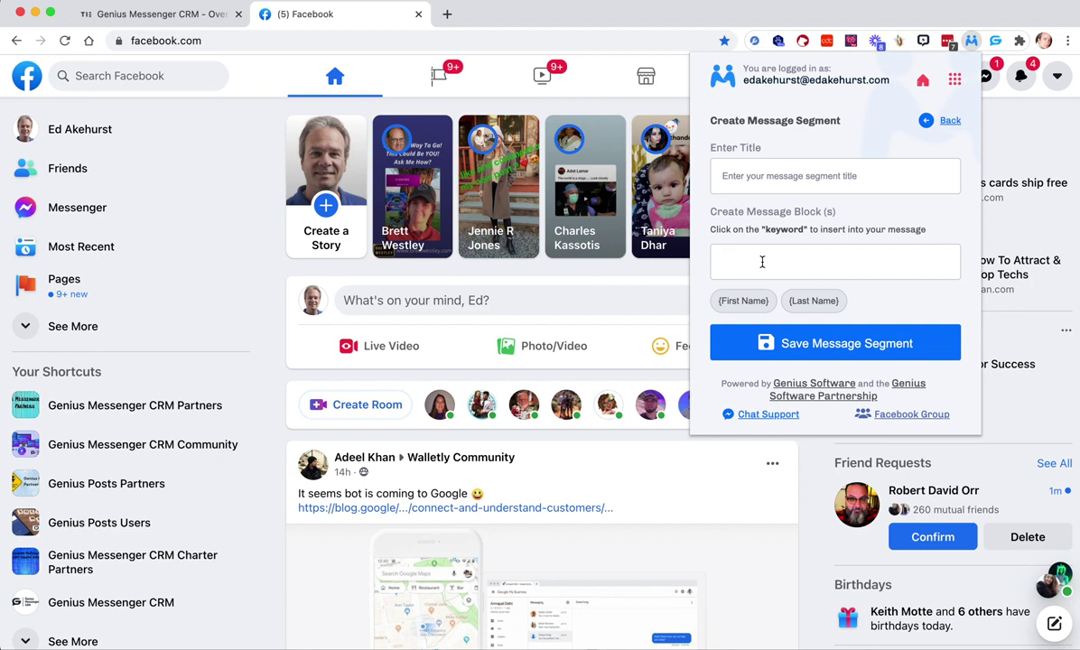
{"action": "type", "text": "How has this year been for you?"}
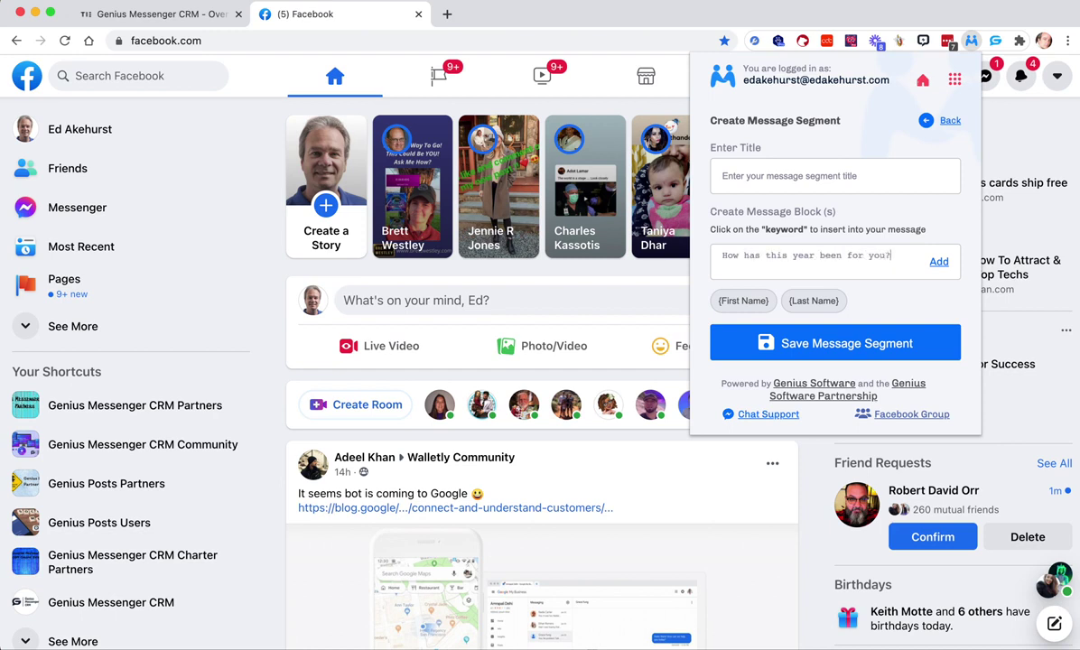
{"action": "type", "text": " Its been tough for some, and great for others."}
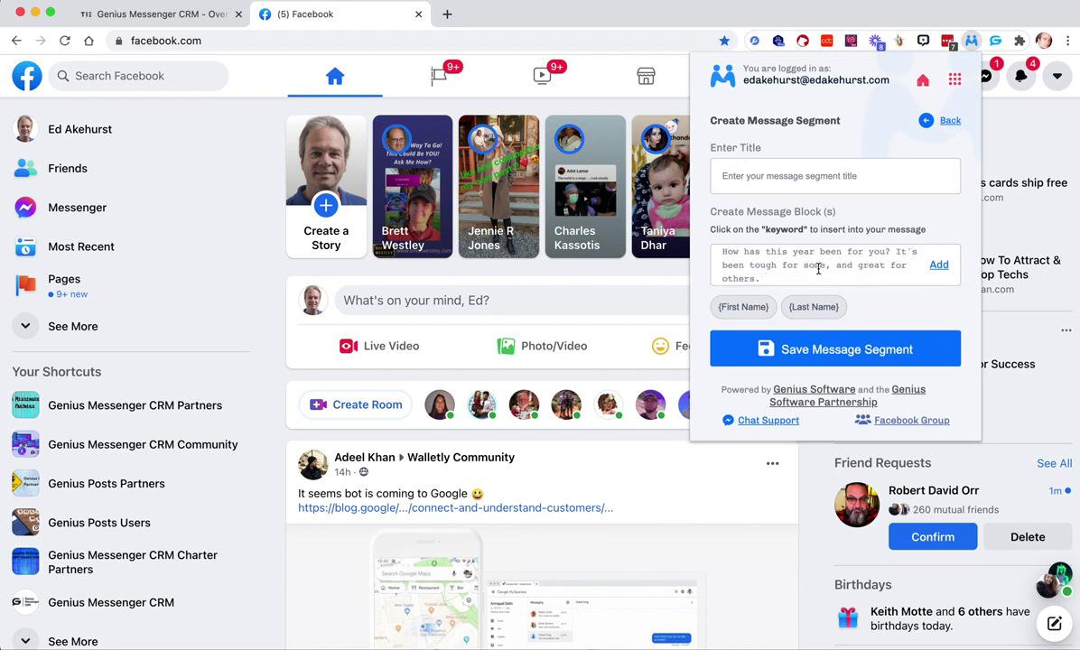
{"action": "triple_click", "coordinate": [712, 248]}
{"action": "key", "text": "super+c"}
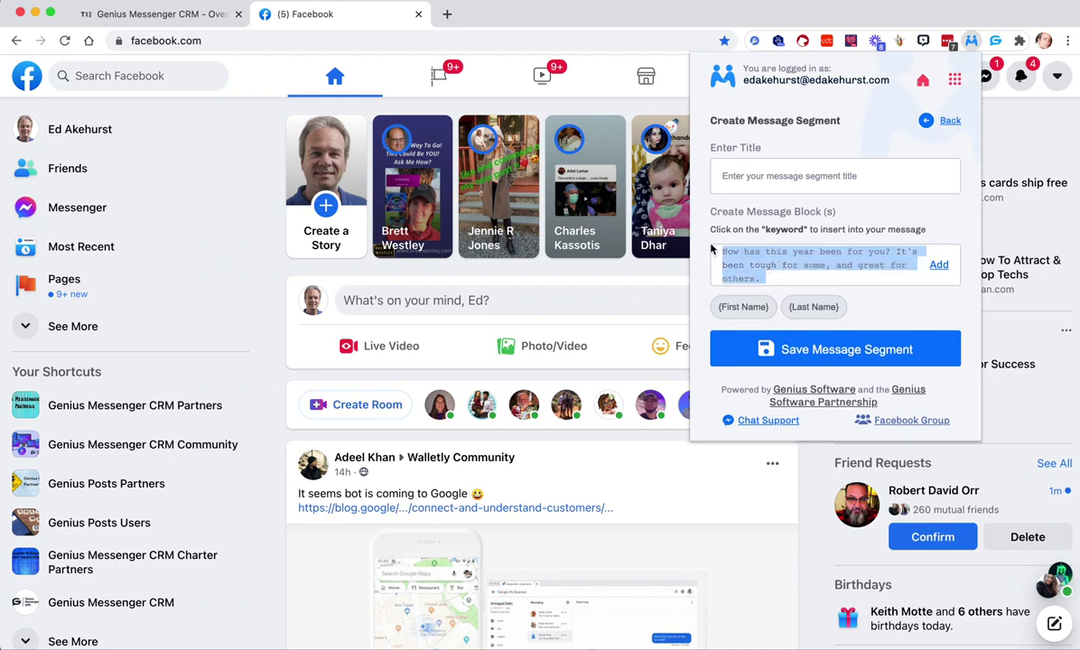
{"action": "left_click", "coordinate": [947, 266]}
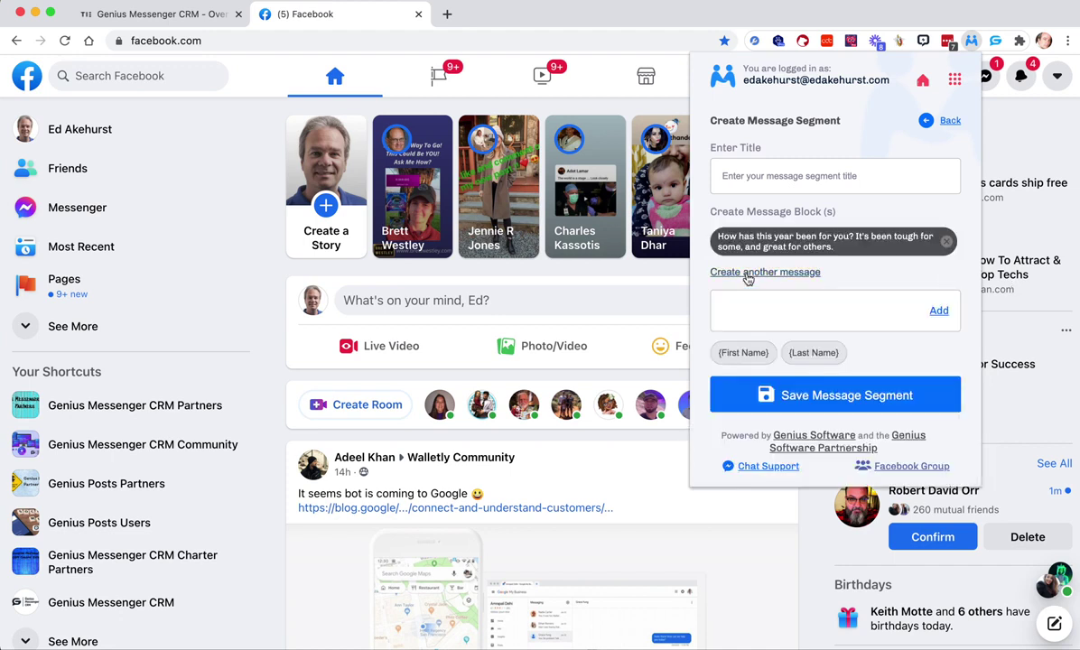
Step: Add a second block 'How has 2020 been? I know…' and save the segment
{"action": "left_click", "coordinate": [748, 303]}
{"action": "key", "text": "super+v"}
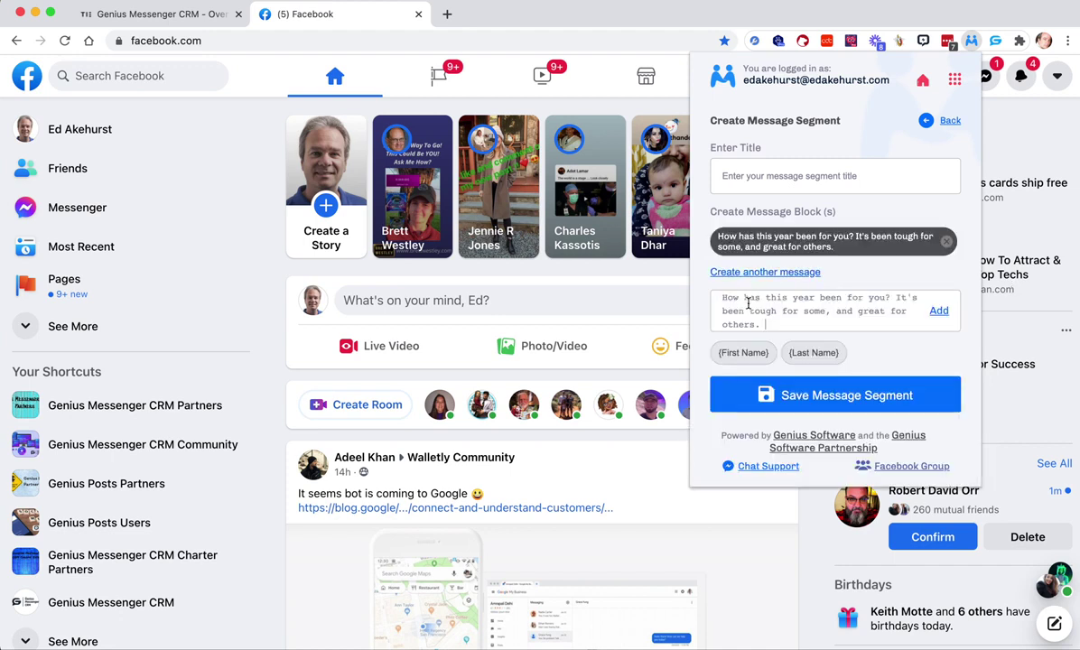
{"action": "left_click_drag", "start_coordinate": [816, 298], "coordinate": [773, 299]}
{"action": "type", "text": "2020"}
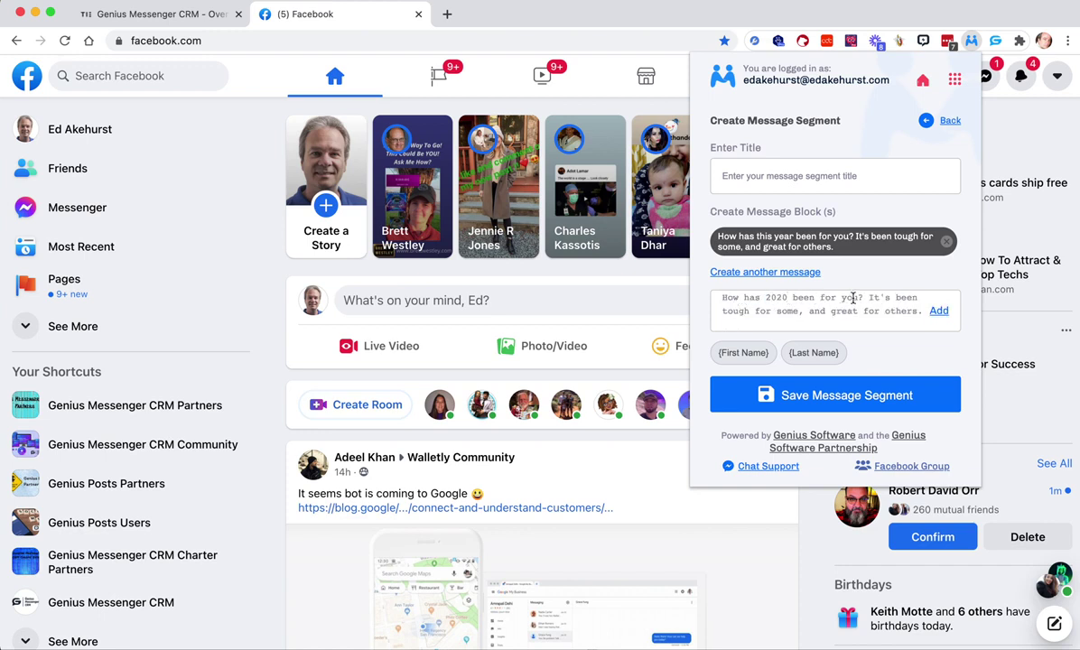
{"action": "left_click_drag", "start_coordinate": [841, 298], "coordinate": [862, 298]}
{"action": "key", "text": "BackSpace"}
{"action": "key", "text": "BackSpace"}
{"action": "key", "text": "BackSpace"}
{"action": "key", "text": "BackSpace"}
{"action": "key", "text": "BackSpace"}
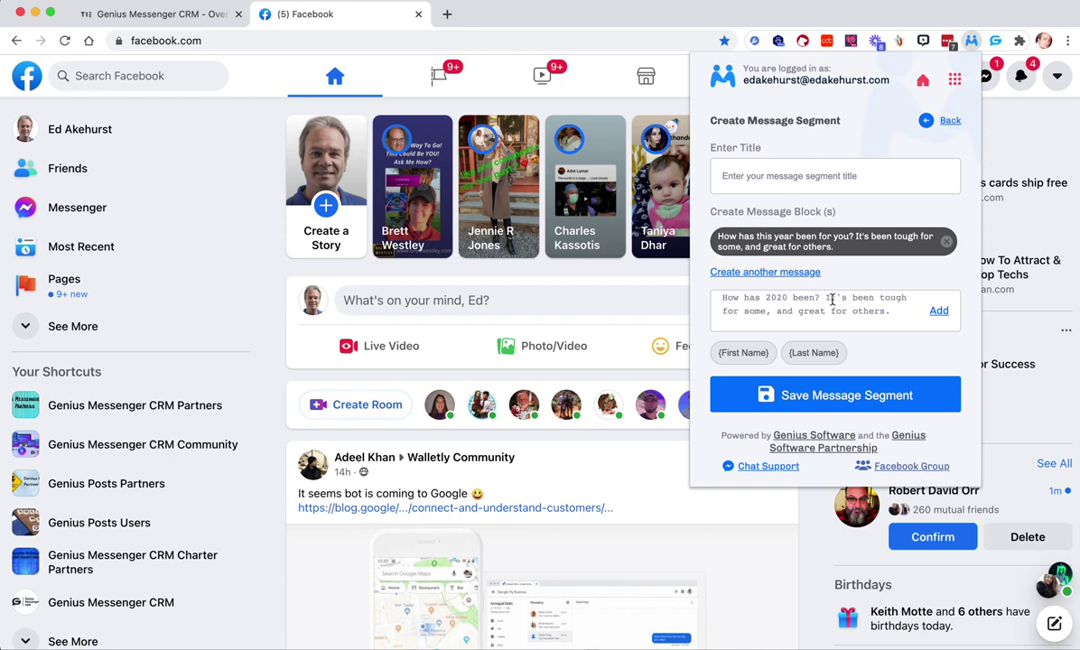
{"action": "type", "text": "know i"}
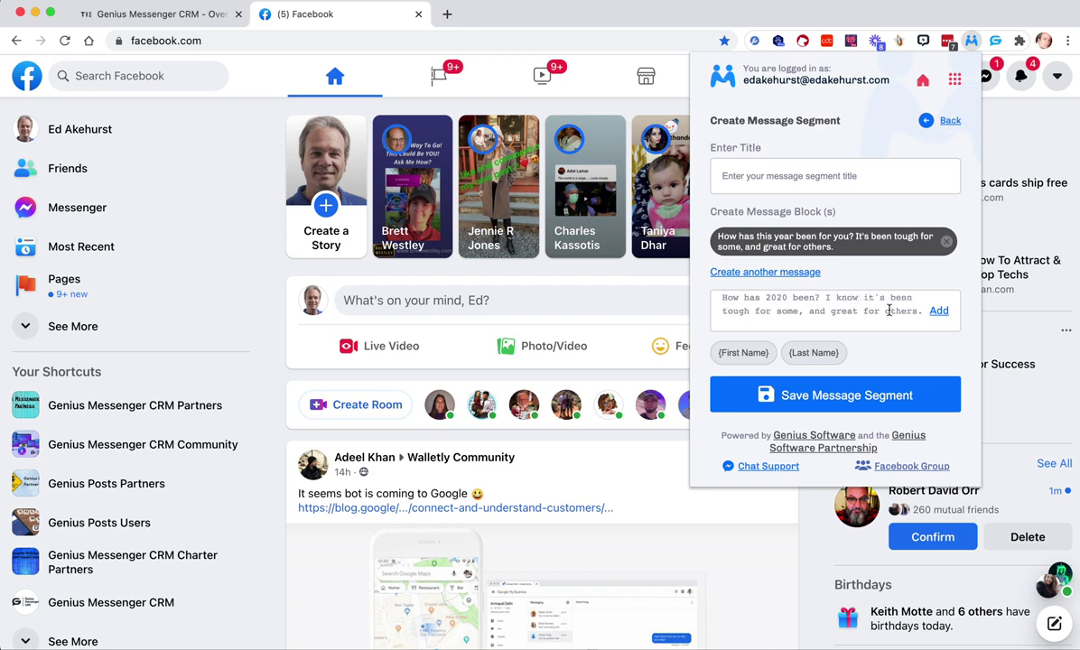
{"action": "left_click", "coordinate": [938, 310]}
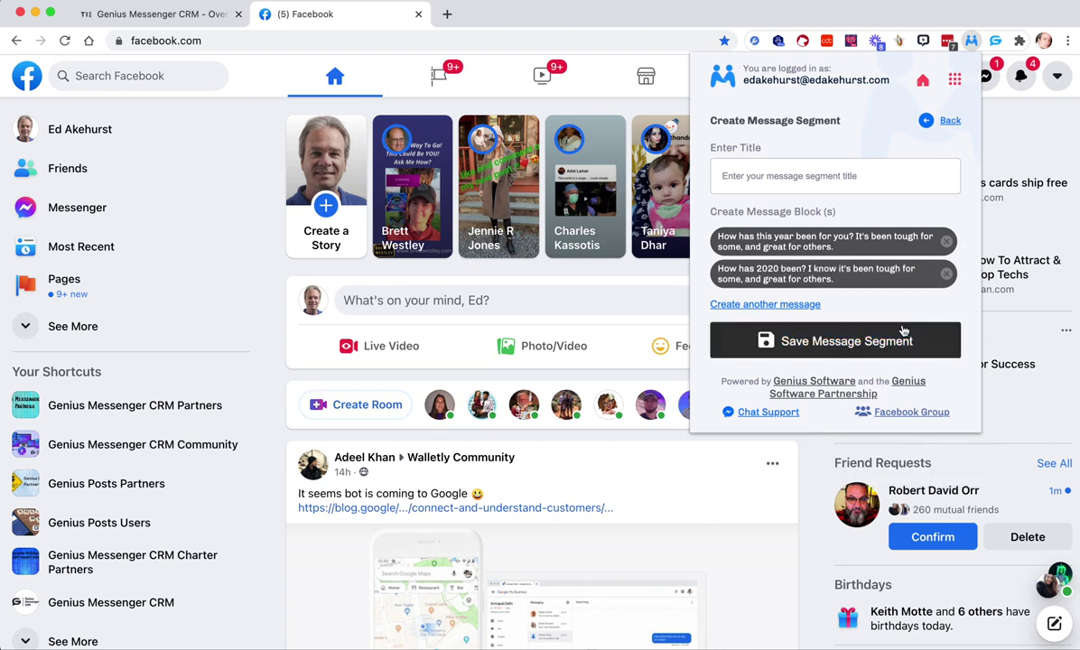
{"action": "left_click", "coordinate": [855, 347]}
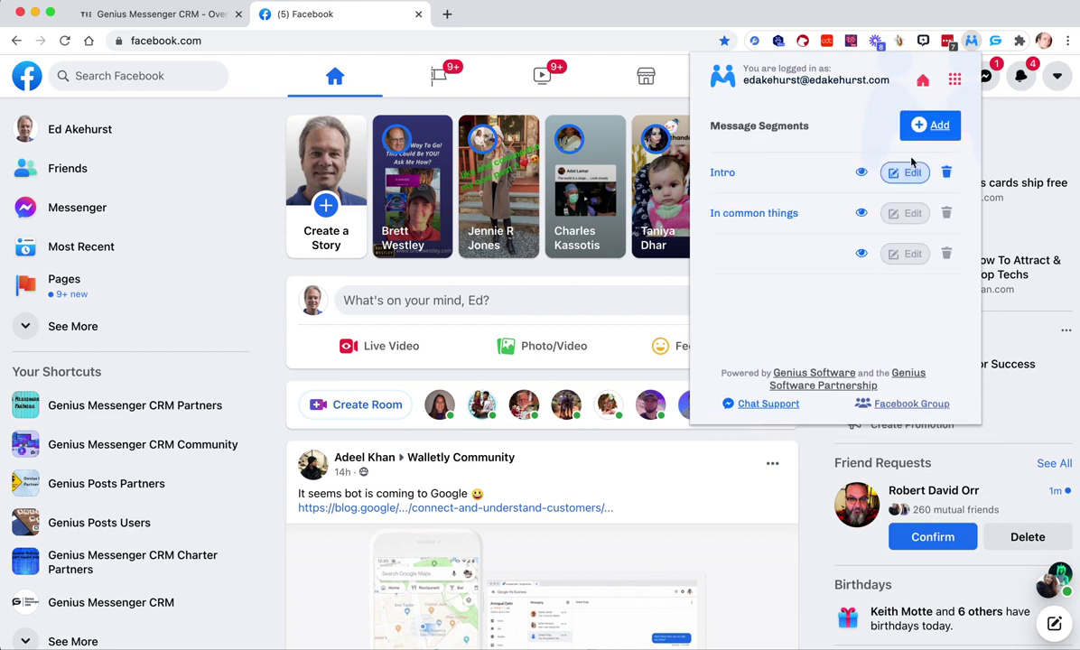
Step: Title the segment 'how has year been' and save it
{"action": "left_click", "coordinate": [939, 126]}
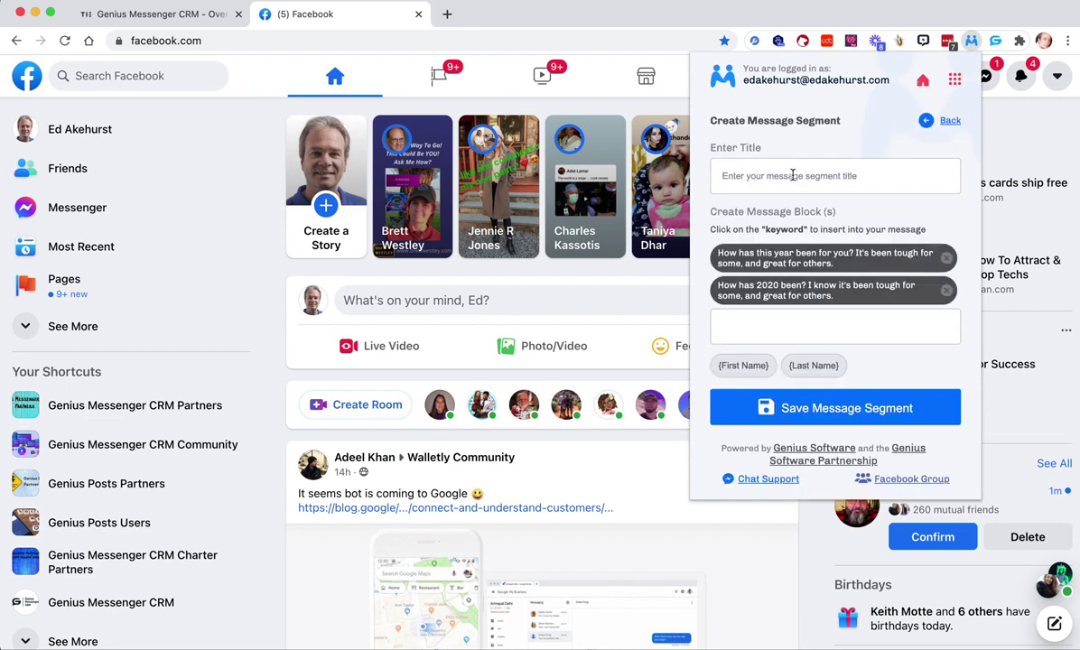
{"action": "left_click", "coordinate": [793, 175]}
{"action": "type", "text": "how has year bee"}
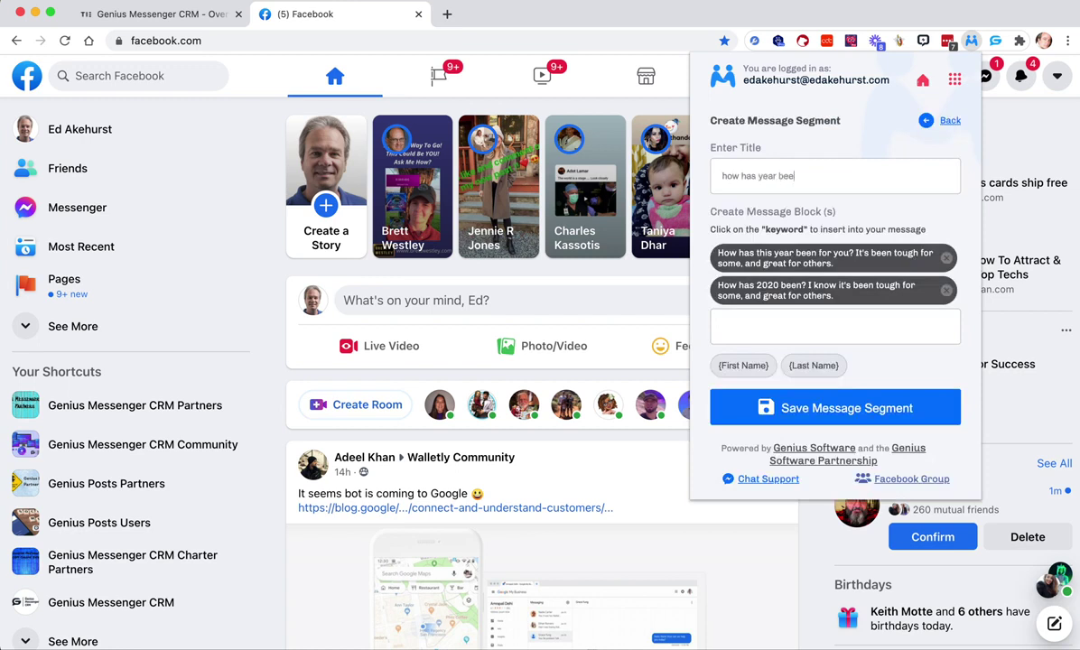
{"action": "type", "text": "n"}
{"action": "left_click", "coordinate": [828, 406]}
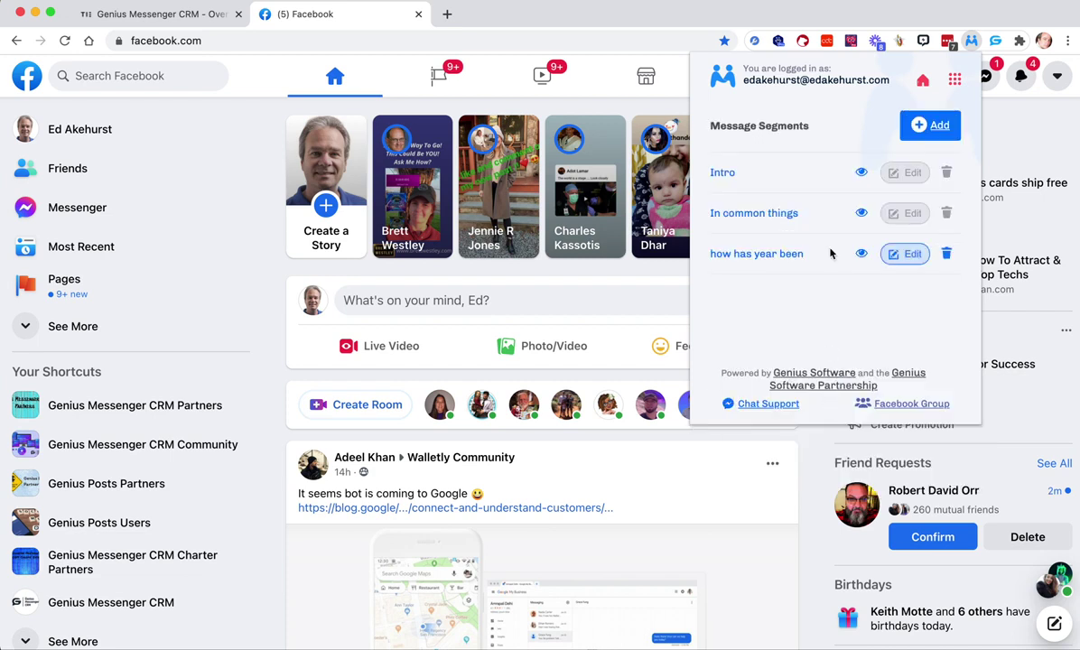
{"action": "left_click", "coordinate": [930, 125]}
Step: Add the closing block 'Looking forward to hearing from you.'
{"action": "left_click", "coordinate": [769, 253]}
{"action": "type", "text": "Lo"}
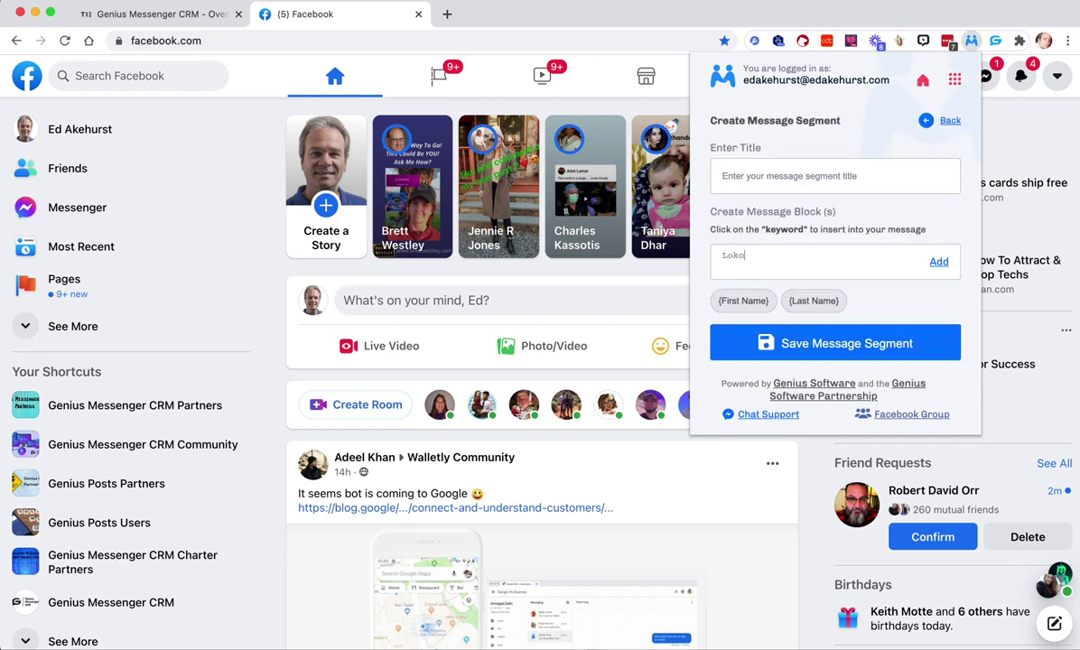
{"action": "type", "text": "ko"}
{"action": "key", "text": "BackSpace"}
{"action": "key", "text": "BackSpace"}
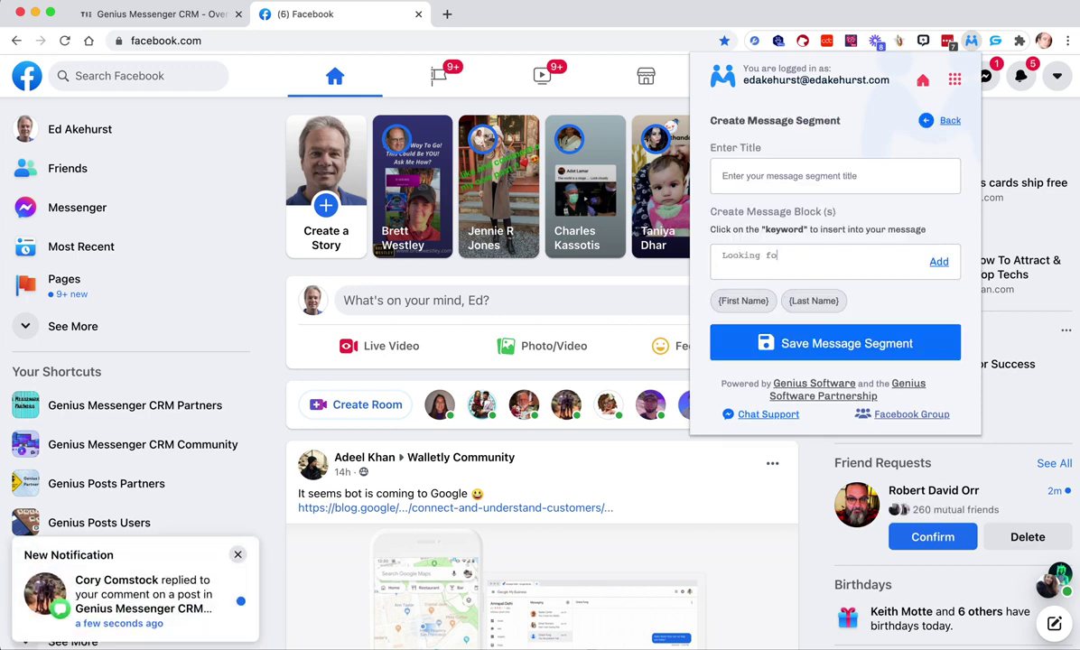
{"action": "type", "text": "oking foeward to hearing fro you."}
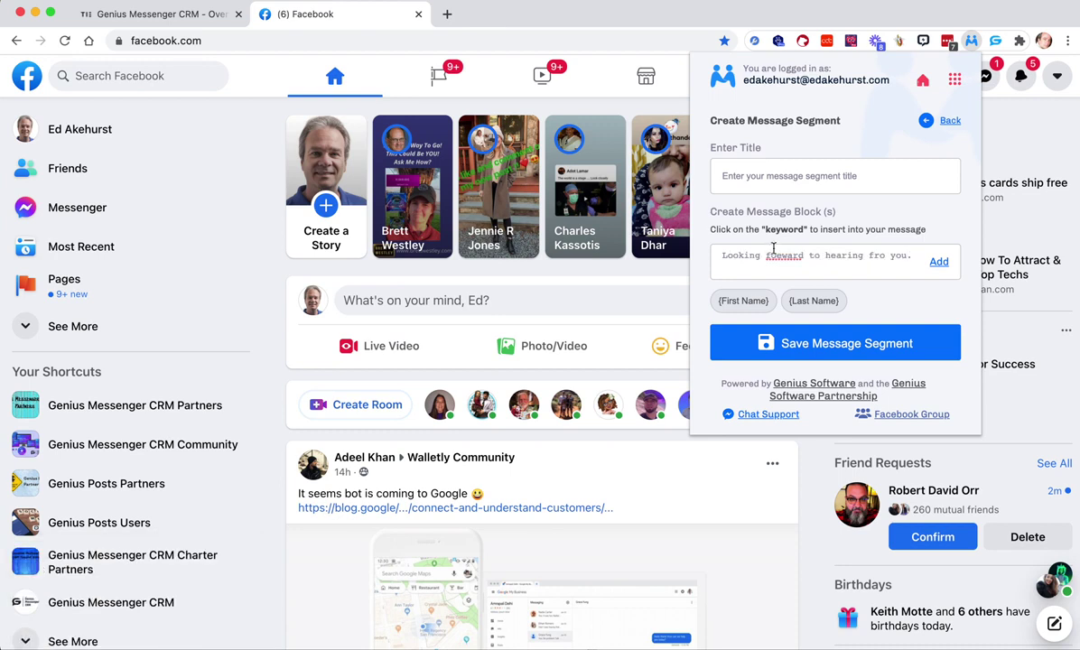
{"action": "left_click", "coordinate": [886, 256]}
{"action": "type", "text": "m"}
{"action": "double_click", "coordinate": [799, 256]}
{"action": "type", "text": "foraard"}
{"action": "left_click", "coordinate": [939, 261]}
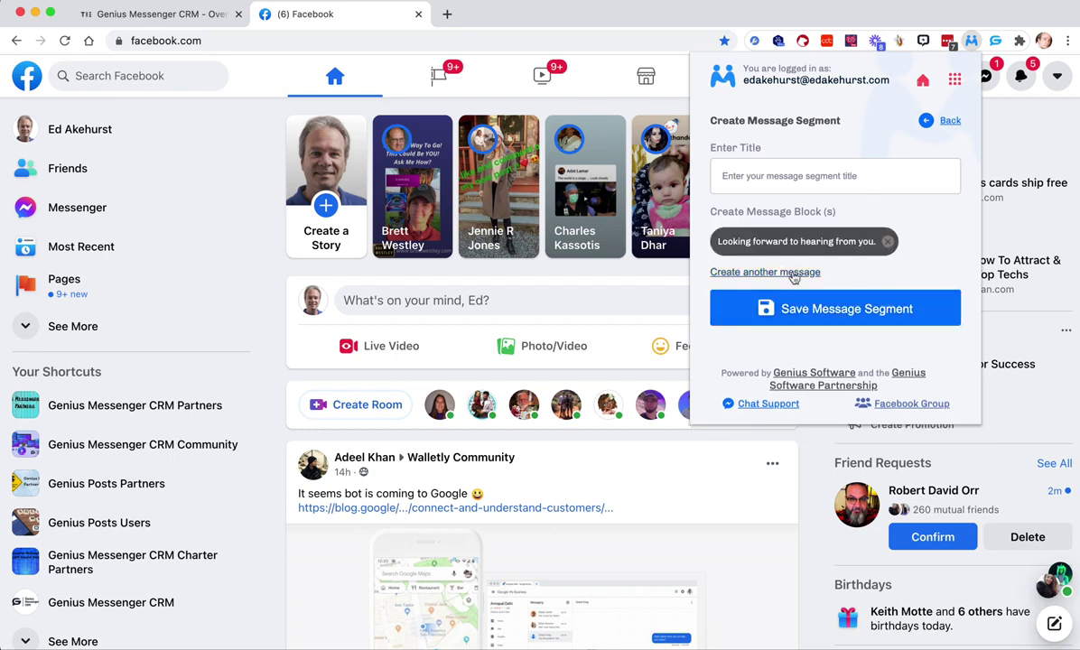
Step: Add 'Take care!' and 'Talk soon!' blocks, title the segment 'Outro', and save it
{"action": "left_click", "coordinate": [736, 271]}
{"action": "left_click", "coordinate": [757, 300]}
{"action": "type", "text": "Take care!"}
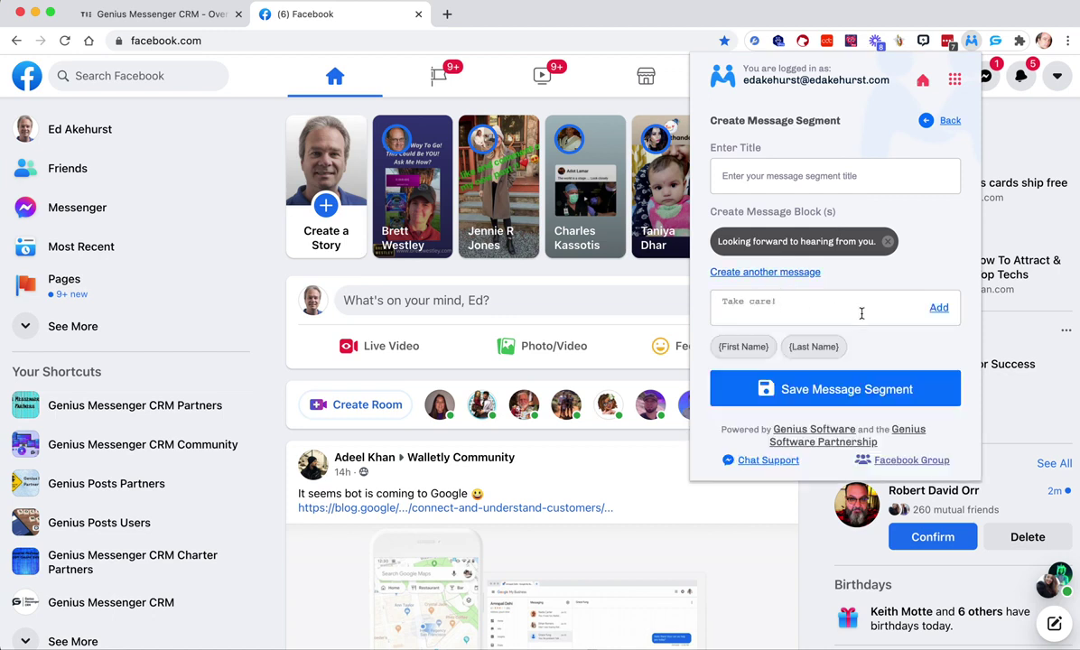
{"action": "left_click", "coordinate": [938, 307]}
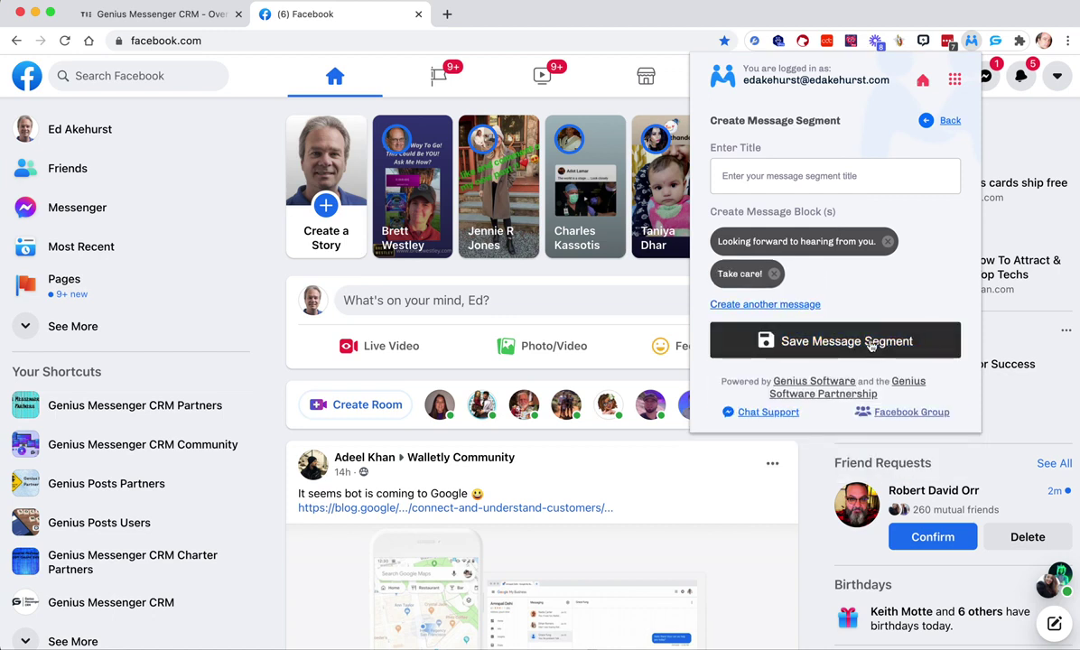
{"action": "left_click", "coordinate": [791, 307]}
{"action": "left_click", "coordinate": [778, 341]}
{"action": "type", "text": "Talk s"}
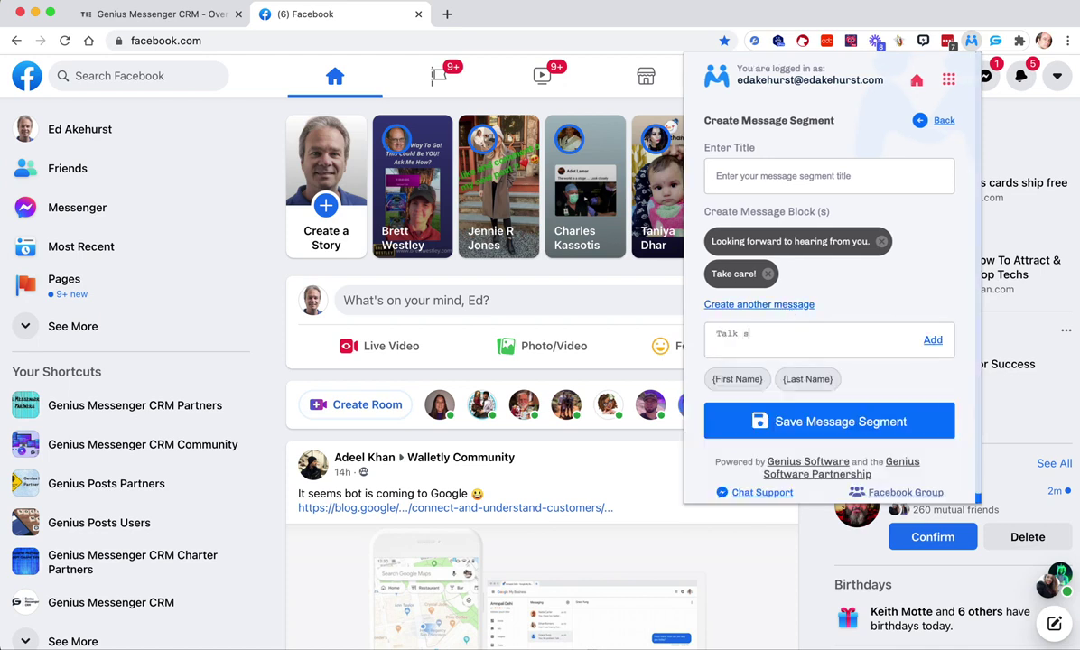
{"action": "type", "text": "oon!"}
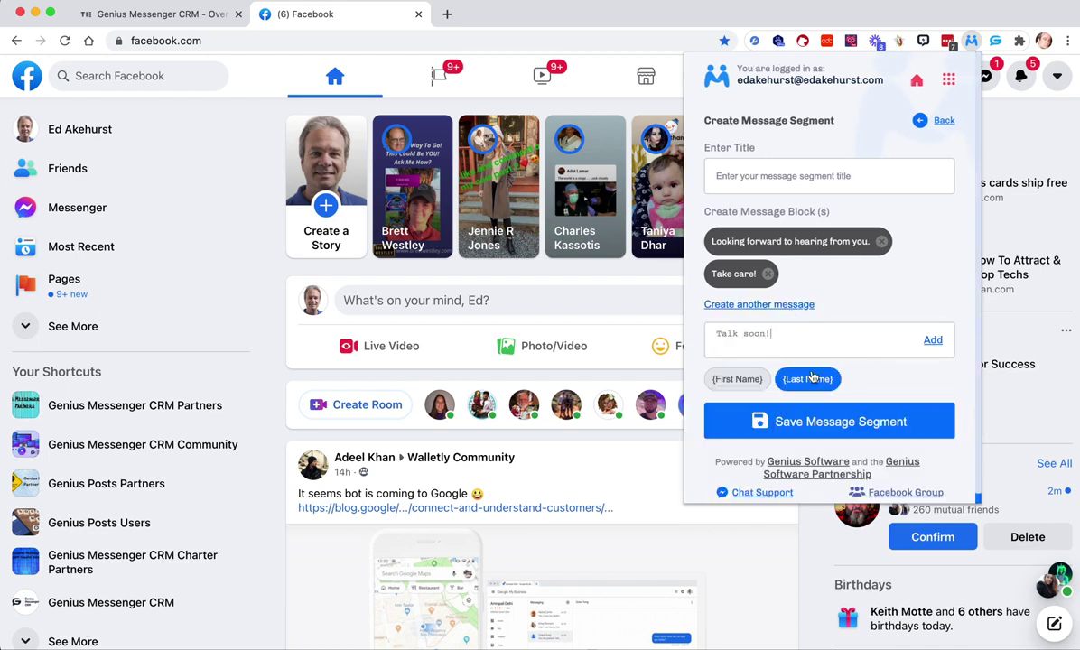
{"action": "left_click", "coordinate": [938, 341]}
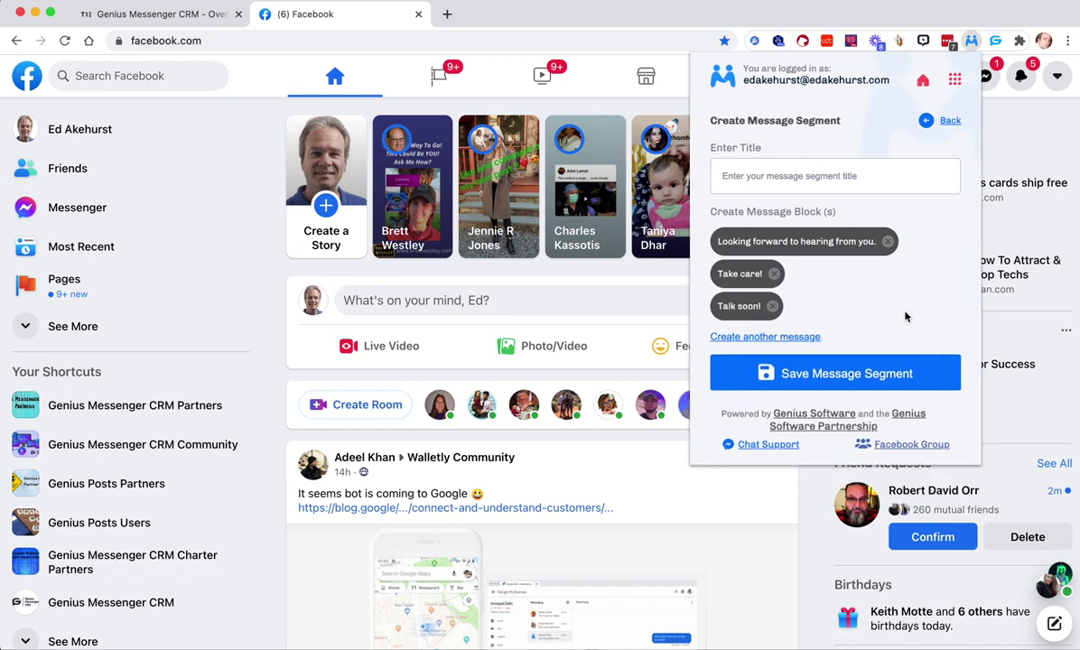
{"action": "left_click", "coordinate": [815, 184]}
{"action": "type", "text": "O"}
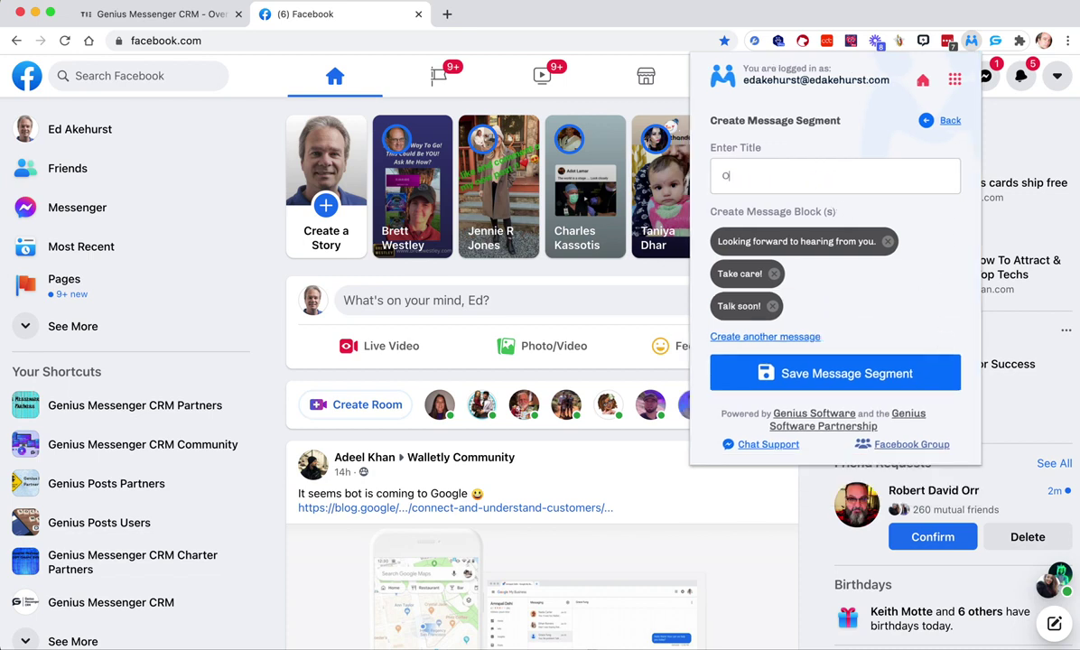
{"action": "type", "text": "utro"}
{"action": "left_click", "coordinate": [813, 373]}
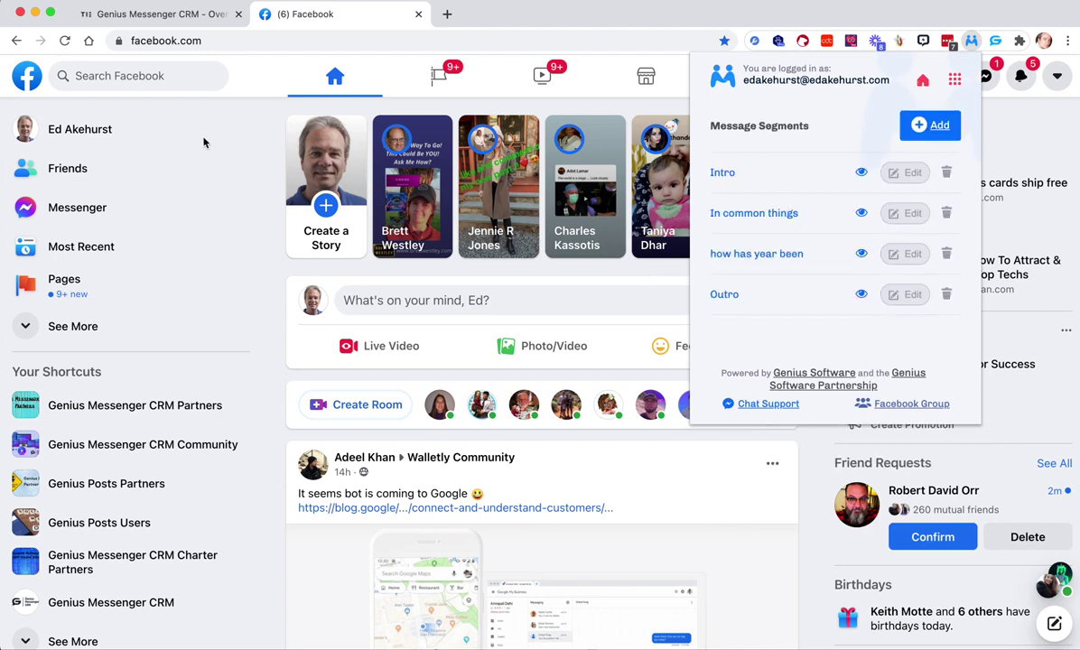
Step: Search Facebook for 'kartra' and open the Kartra (Official) group's Members page
{"action": "left_click", "coordinate": [198, 77]}
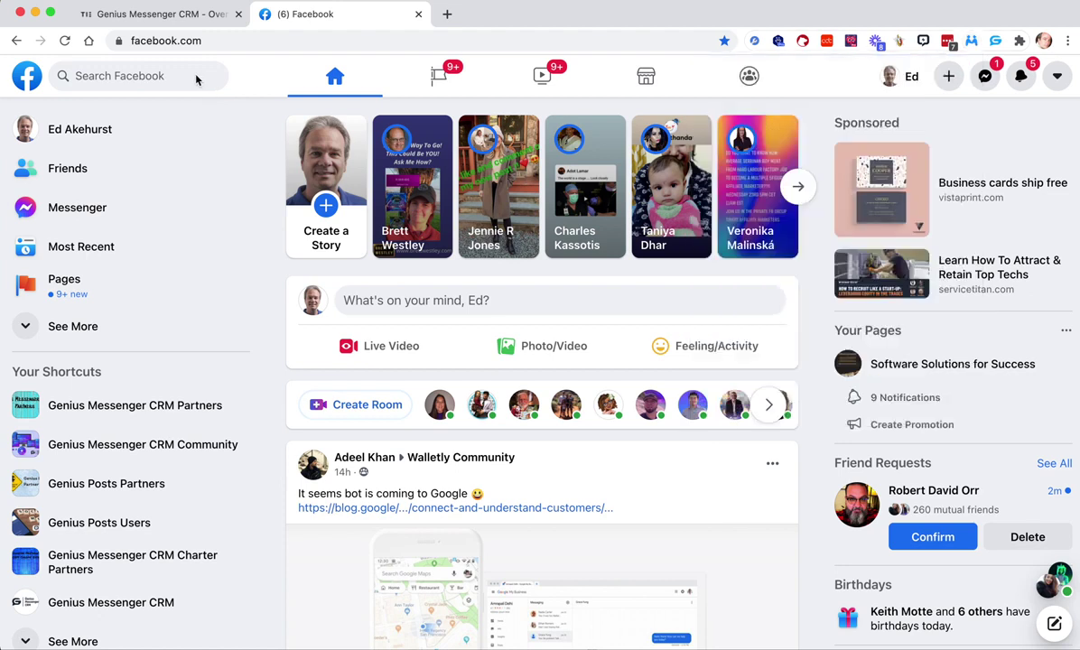
{"action": "left_click", "coordinate": [173, 75]}
{"action": "type", "text": "kartra"}
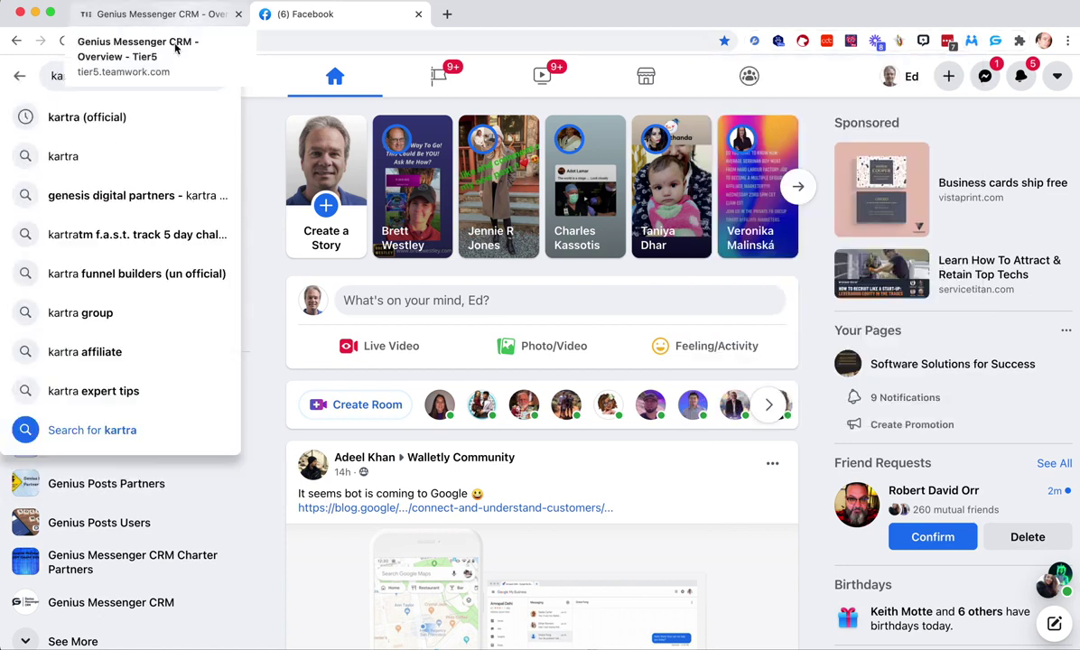
{"action": "left_click", "coordinate": [112, 116]}
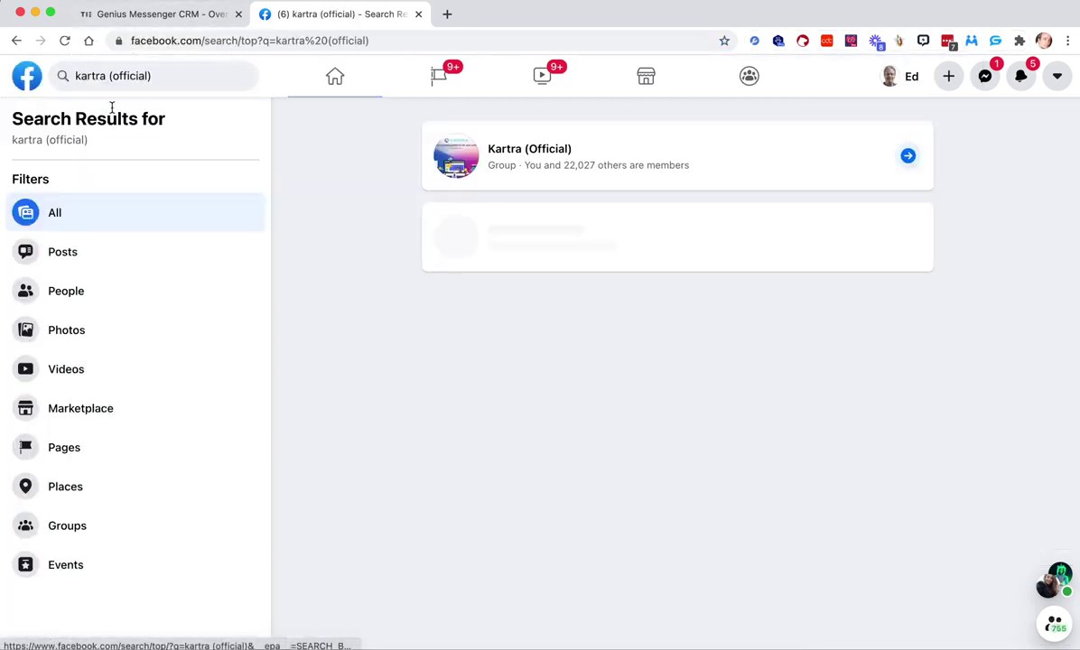
{"action": "left_click", "coordinate": [534, 150]}
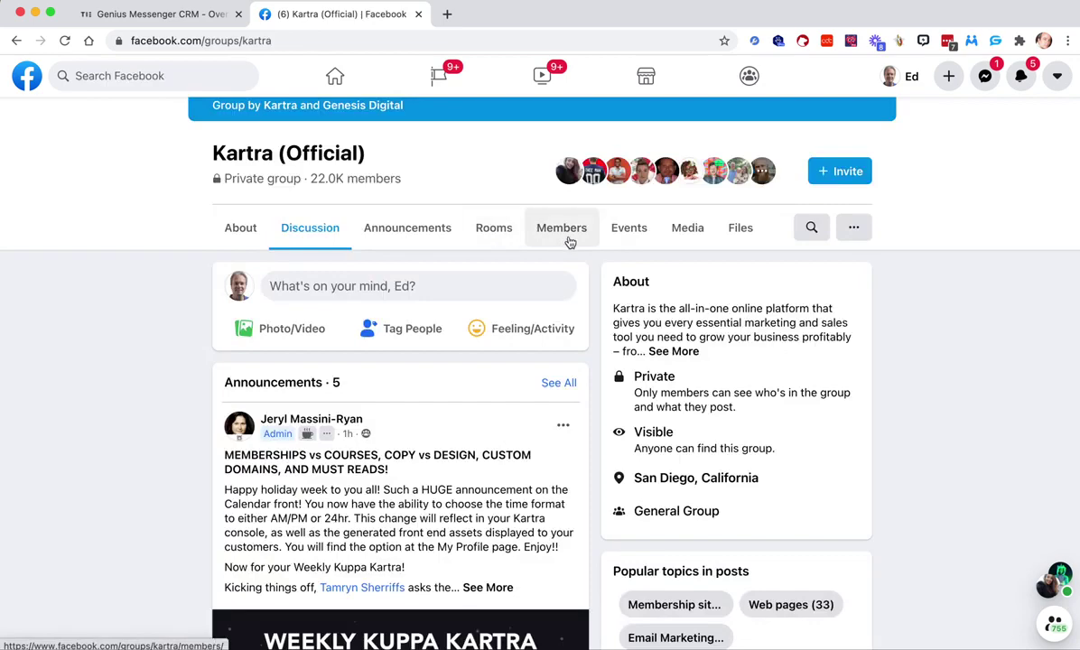
{"action": "left_click", "coordinate": [567, 235]}
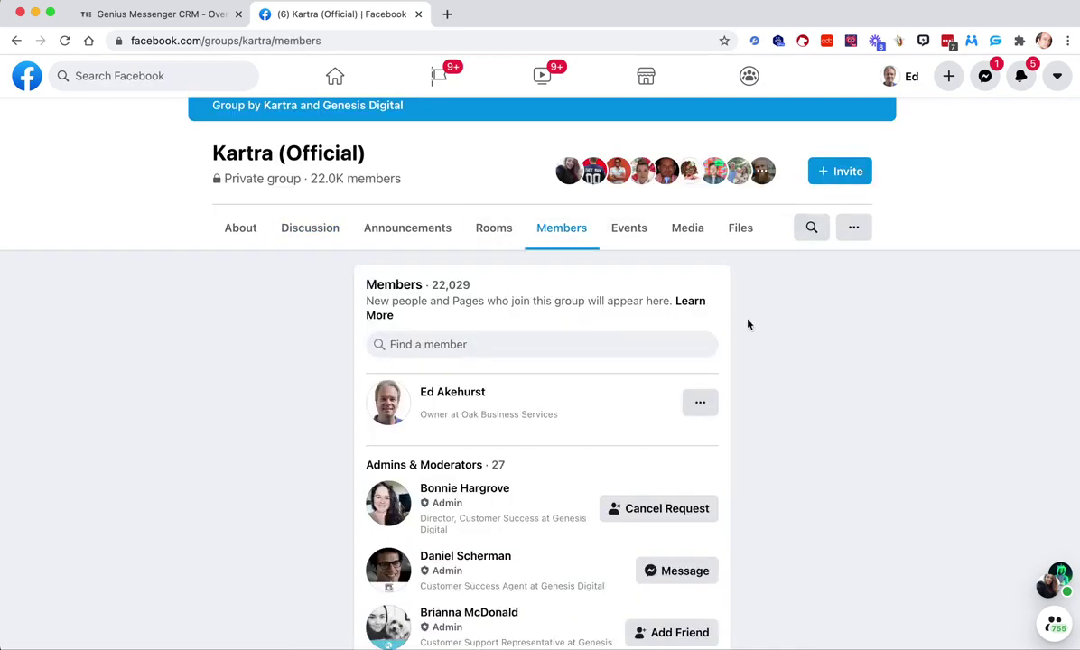
{"action": "scroll", "coordinate": [747, 325], "scroll_direction": "down", "scroll_amount": 20}
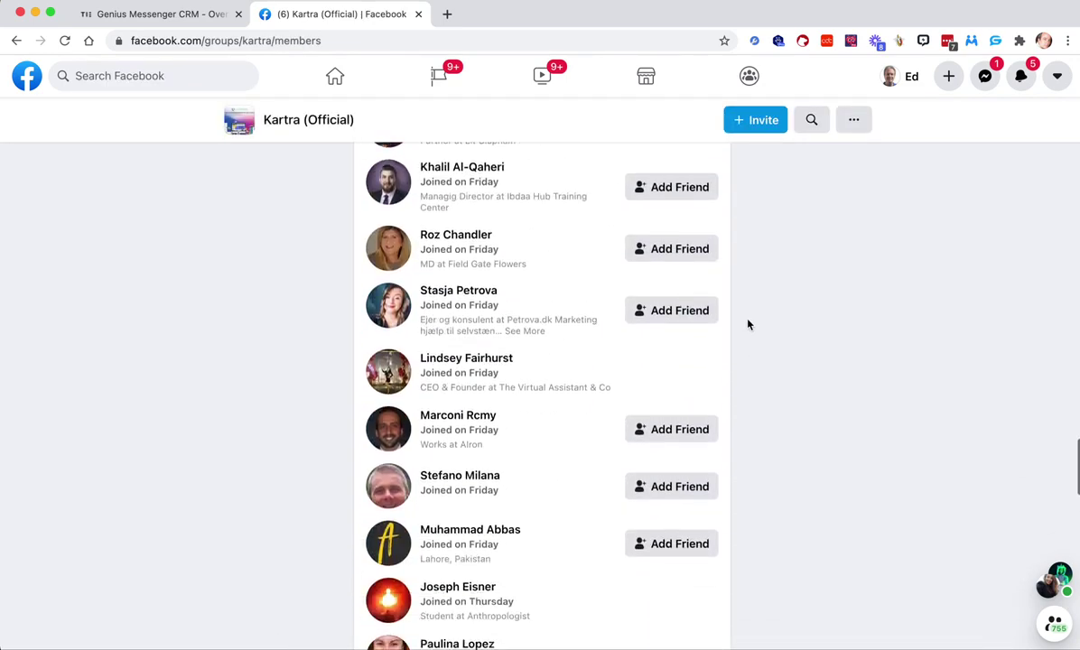
{"action": "scroll", "coordinate": [748, 324], "scroll_direction": "down", "scroll_amount": 20}
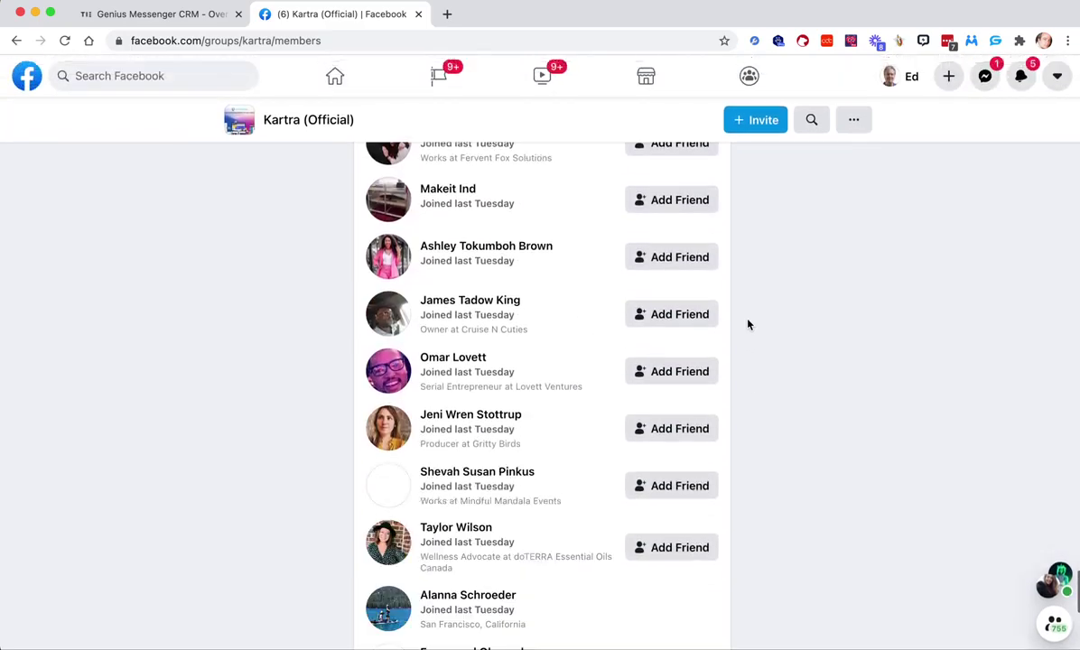
{"action": "scroll", "coordinate": [747, 325], "scroll_direction": "down", "scroll_amount": 20}
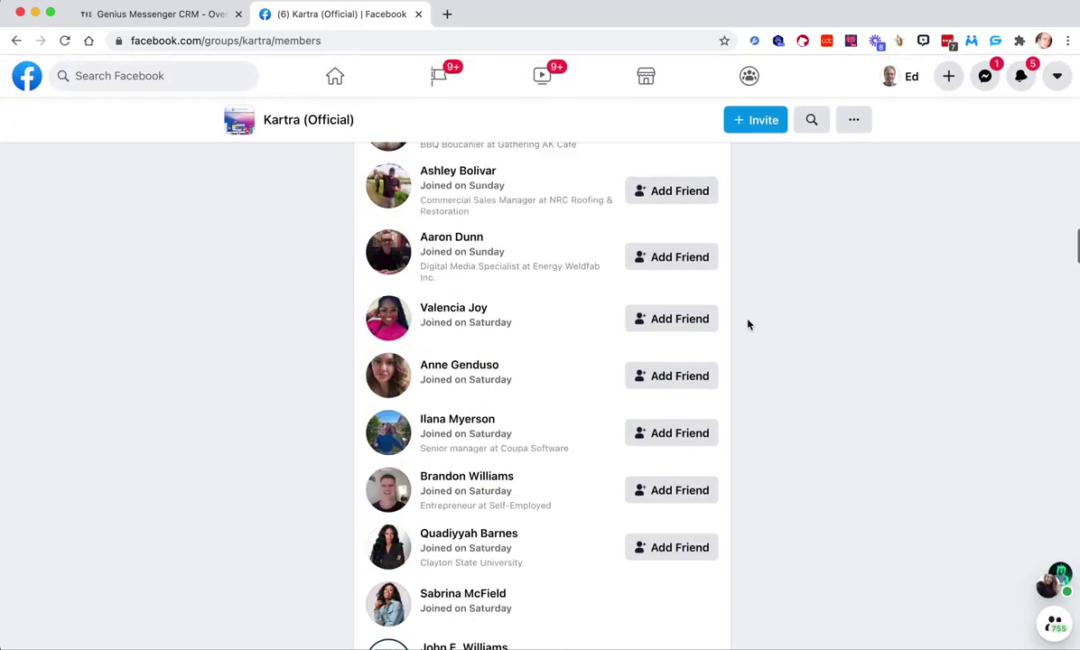
{"action": "scroll", "coordinate": [748, 324], "scroll_direction": "up", "scroll_amount": 20}
{"action": "left_click", "coordinate": [972, 41]}
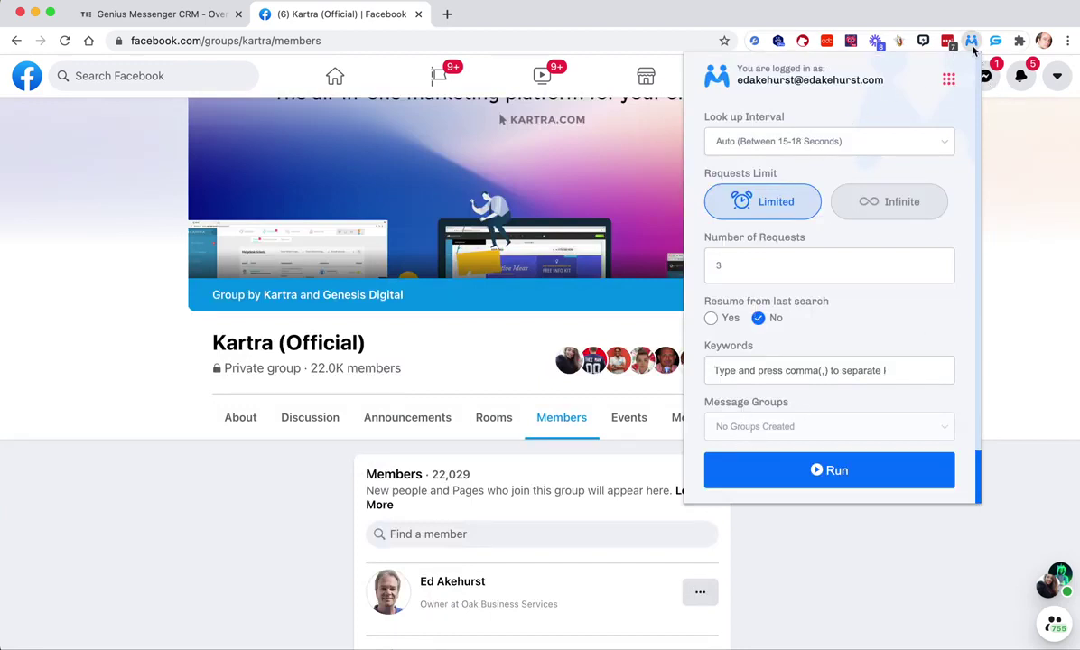
Step: Create a new message group on the Message Groups page and title it 'Katra People'
{"action": "left_click", "coordinate": [948, 80]}
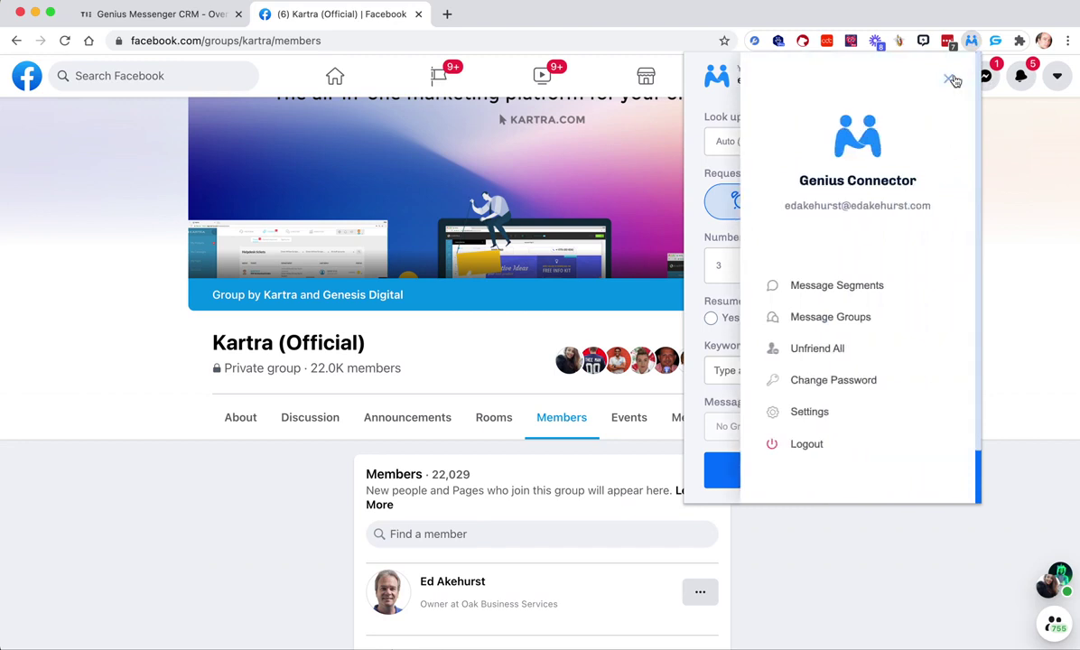
{"action": "left_click", "coordinate": [832, 318]}
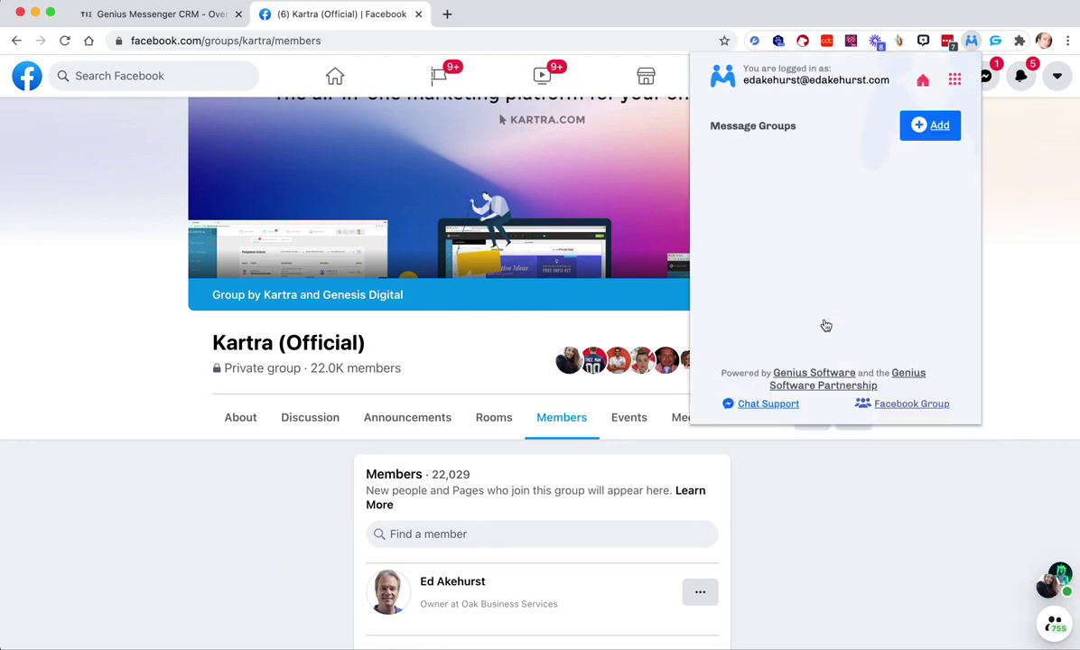
{"action": "left_click", "coordinate": [928, 126]}
{"action": "left_click", "coordinate": [808, 184]}
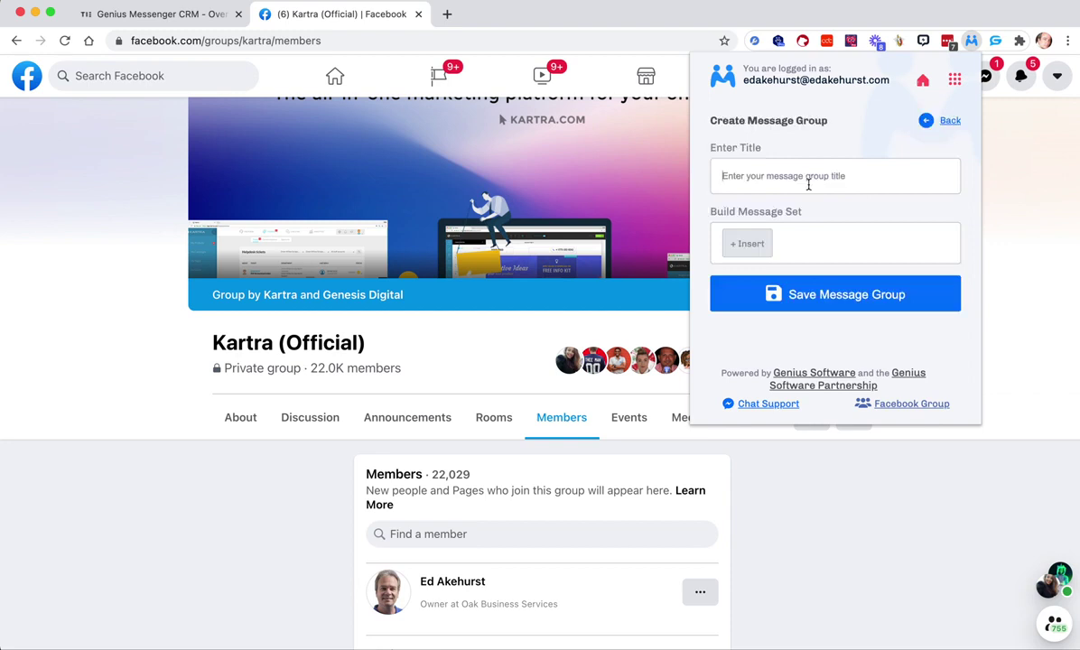
{"action": "type", "text": "G"}
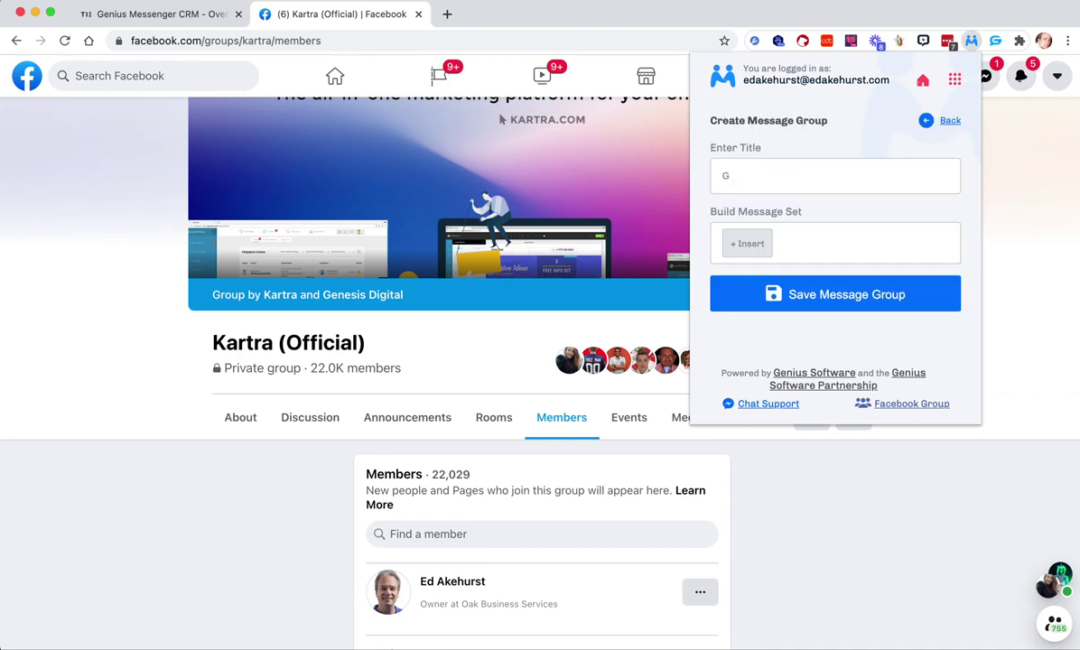
{"action": "key", "text": "BackSpace"}
{"action": "type", "text": "Katra People"}
Step: Insert the Intro message segment into the Katra People message set
{"action": "left_click", "coordinate": [754, 242]}
{"action": "left_click", "coordinate": [772, 260]}
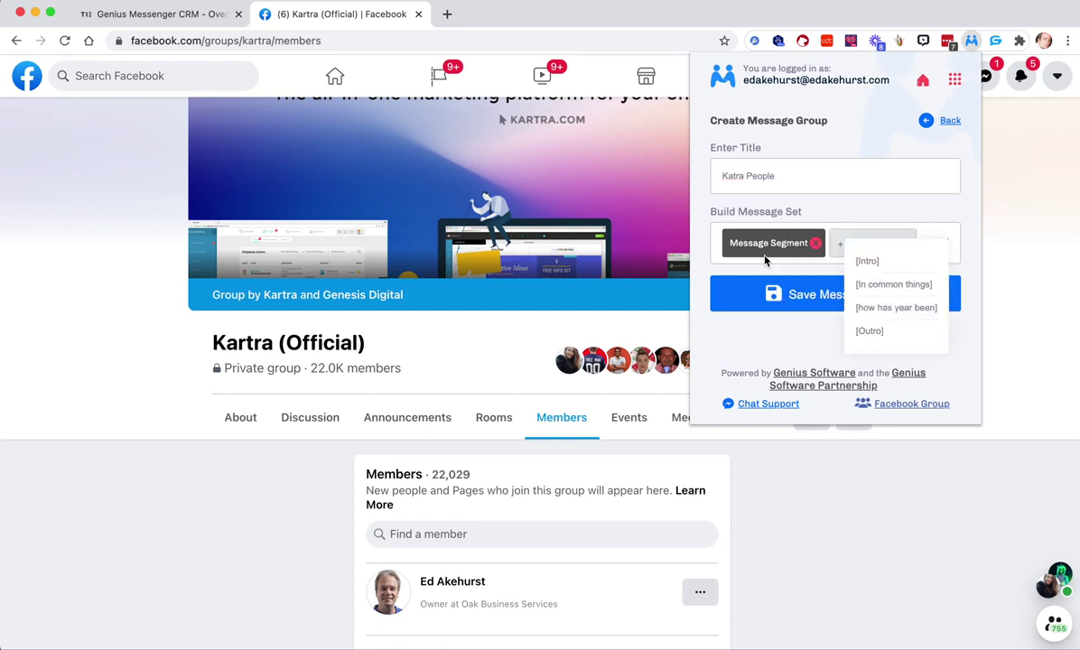
{"action": "left_click", "coordinate": [863, 262]}
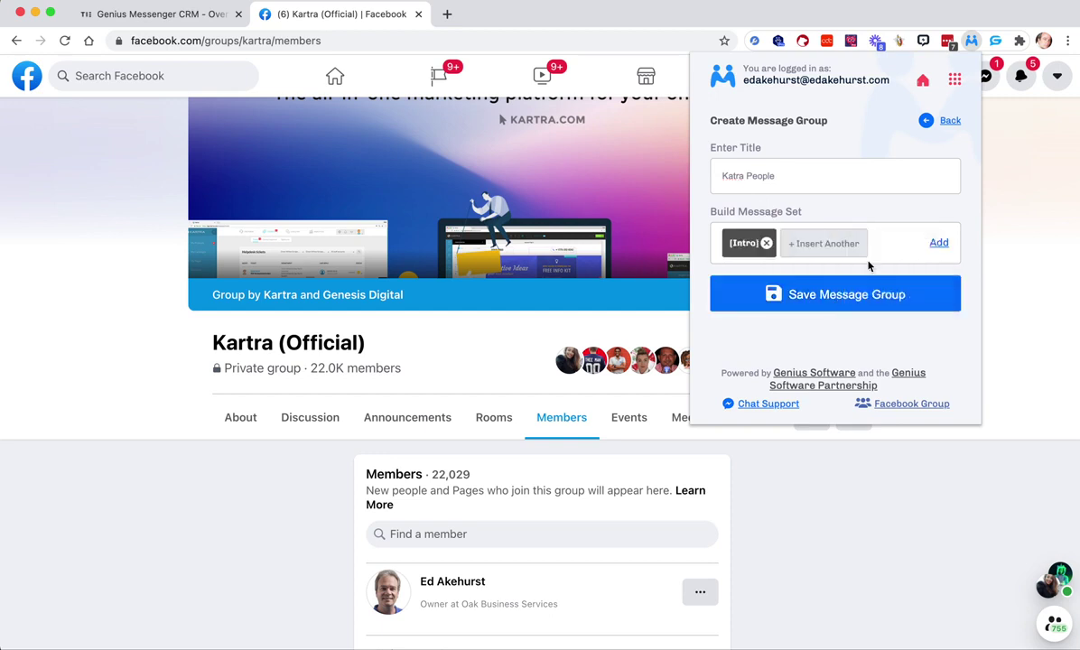
Step: Add a static text entry, clear its prefilled text, then remove the empty entry
{"action": "left_click", "coordinate": [824, 243]}
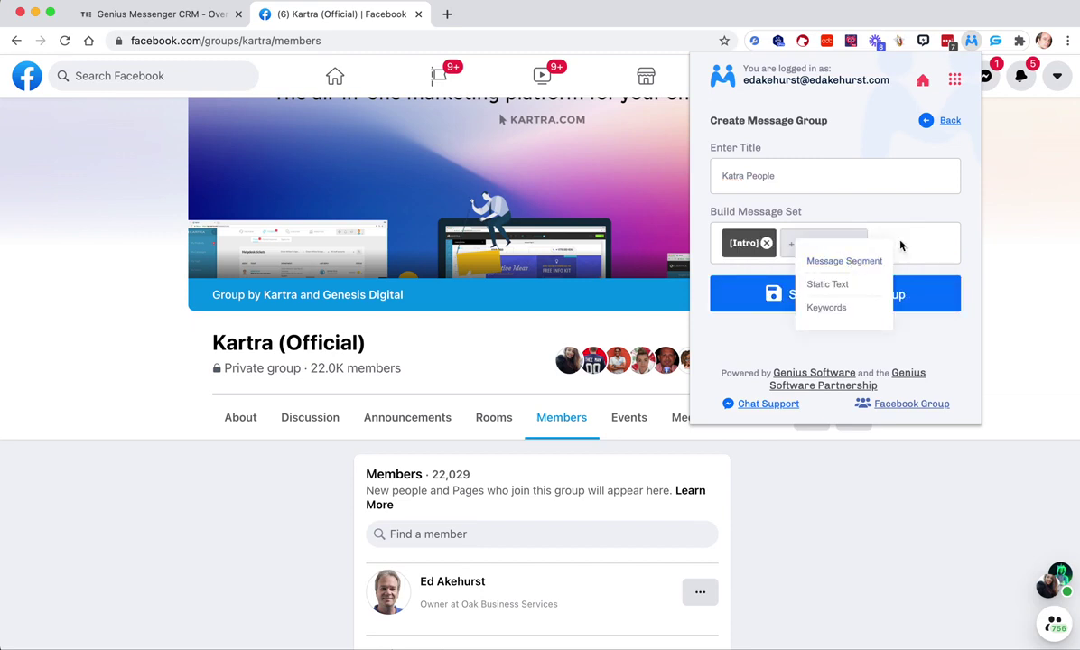
{"action": "left_click", "coordinate": [860, 285]}
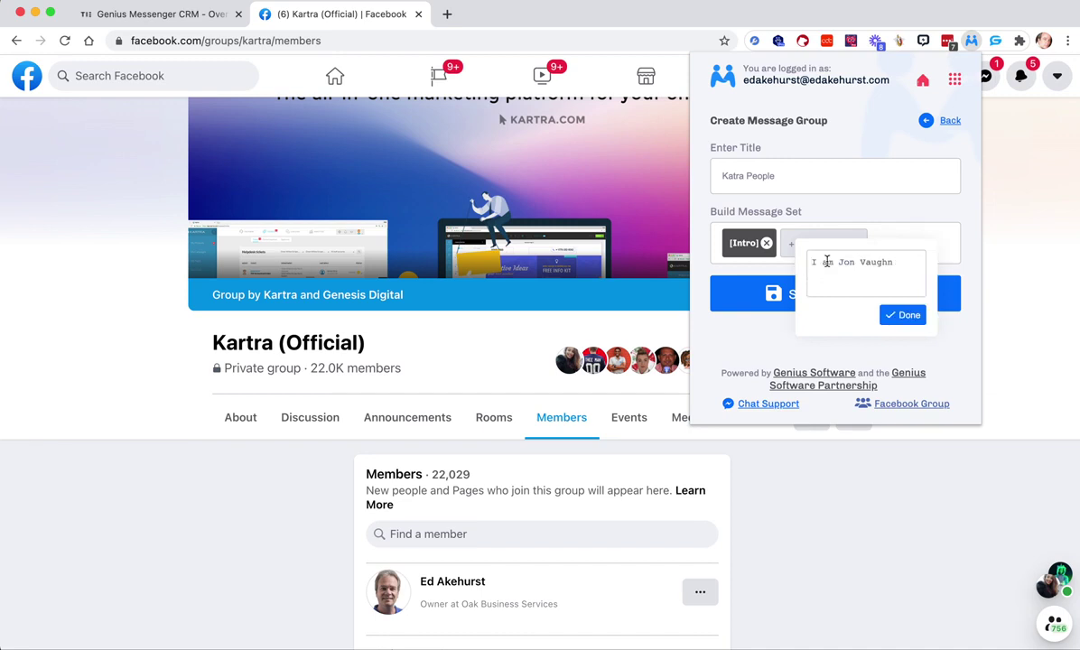
{"action": "left_click", "coordinate": [827, 261]}
{"action": "key", "text": "super+a"}
{"action": "key", "text": "super+c"}
{"action": "key", "text": "BackSpace"}
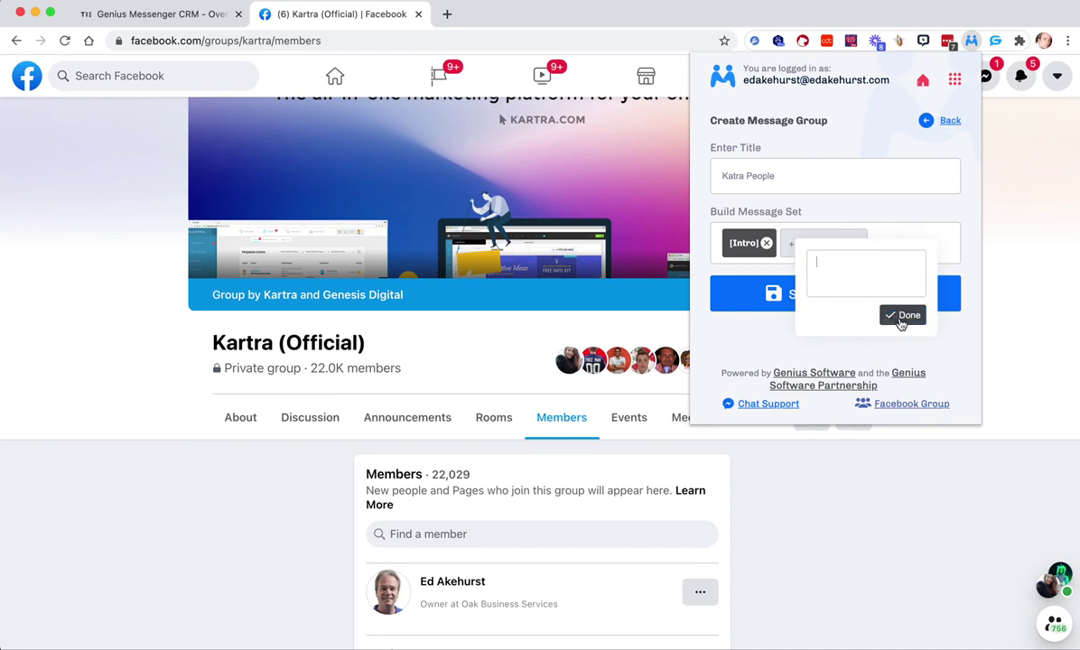
{"action": "key", "text": "super+v"}
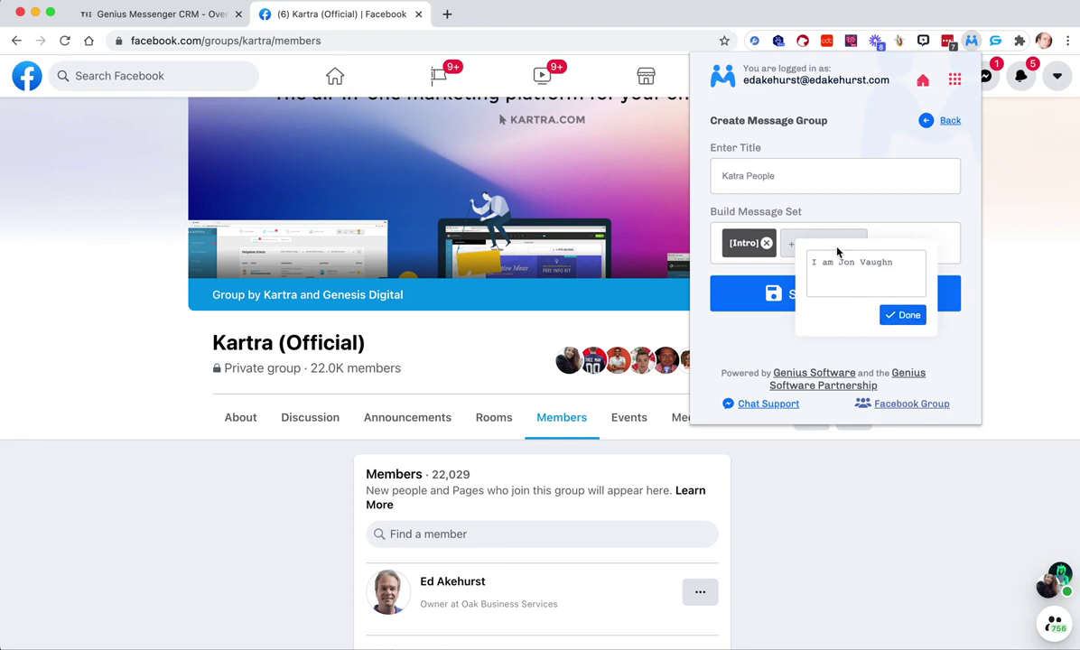
{"action": "key", "text": "super+a"}
{"action": "key", "text": "BackSpace"}
{"action": "left_click", "coordinate": [904, 315]}
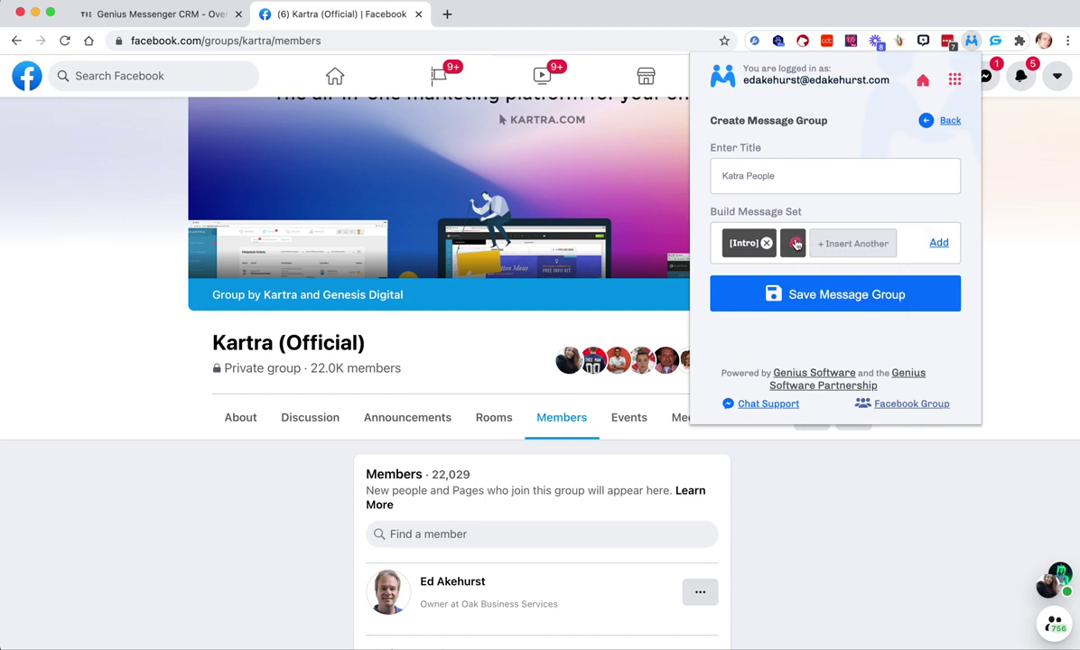
{"action": "left_click", "coordinate": [796, 243]}
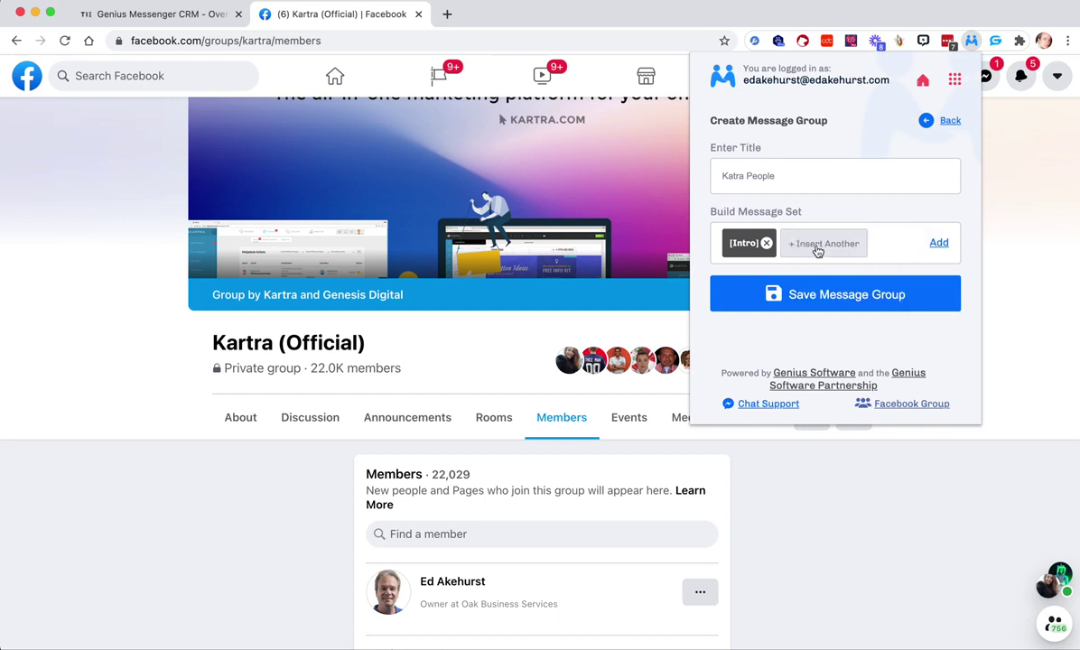
Step: Append the In common things, how has year been and Outro segments, then add the message set
{"action": "left_click", "coordinate": [817, 249]}
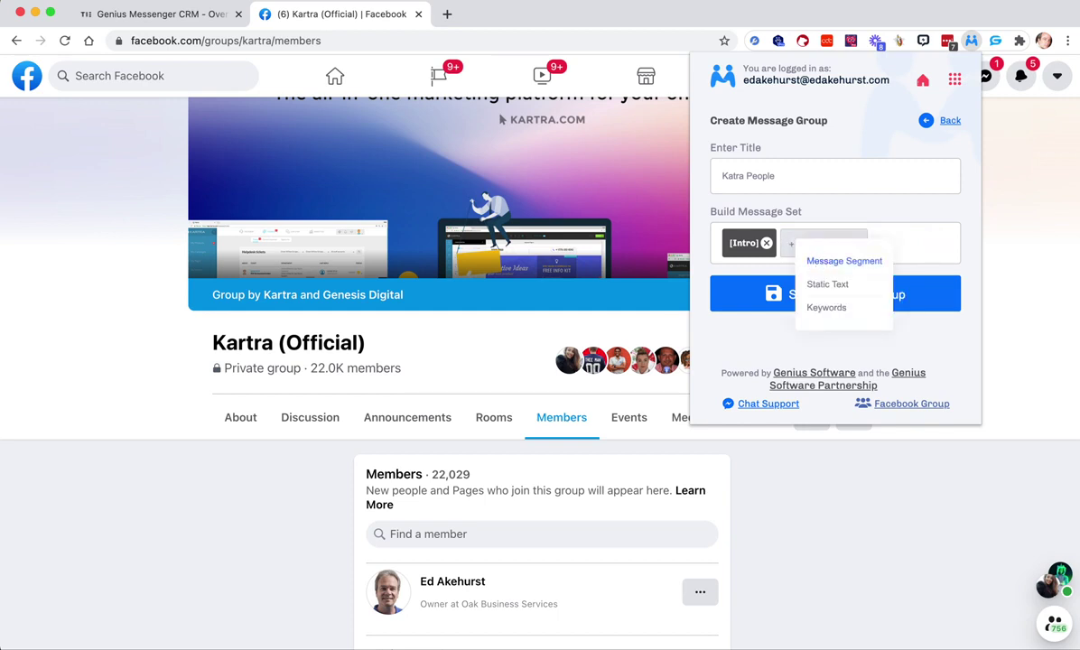
{"action": "left_click", "coordinate": [820, 260]}
{"action": "left_click", "coordinate": [752, 318]}
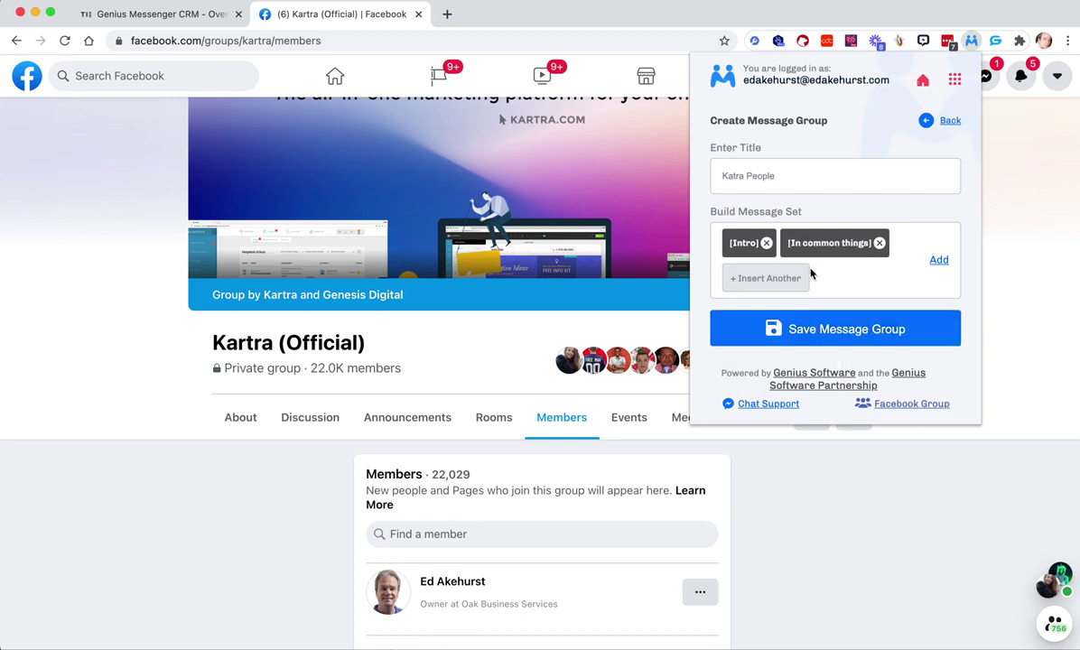
{"action": "left_click", "coordinate": [794, 277]}
{"action": "left_click", "coordinate": [786, 295]}
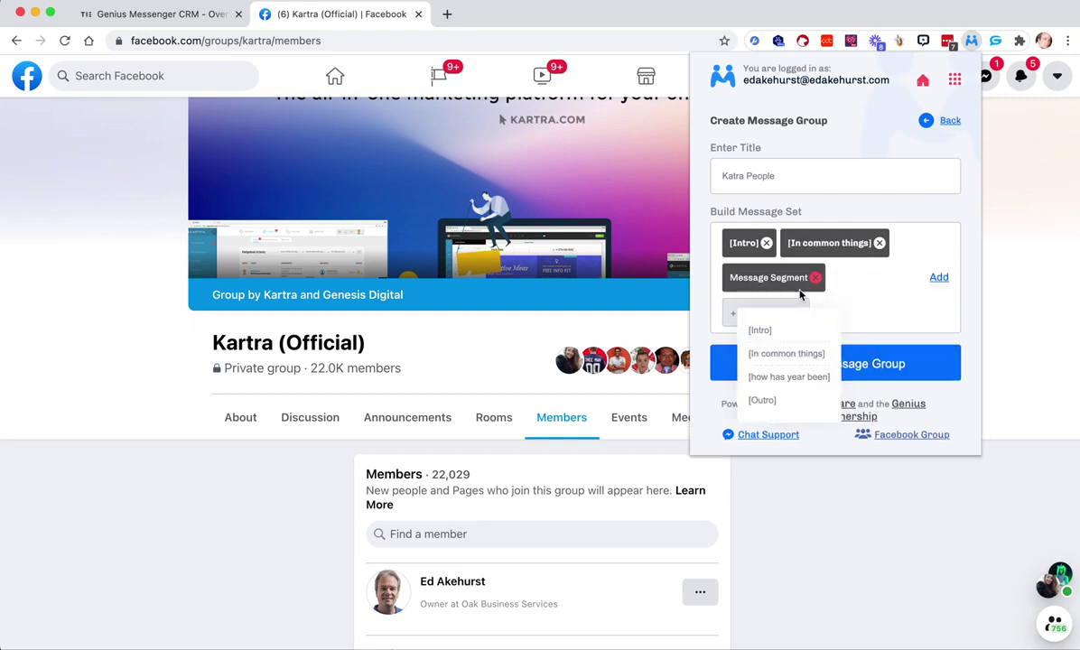
{"action": "left_click", "coordinate": [778, 378]}
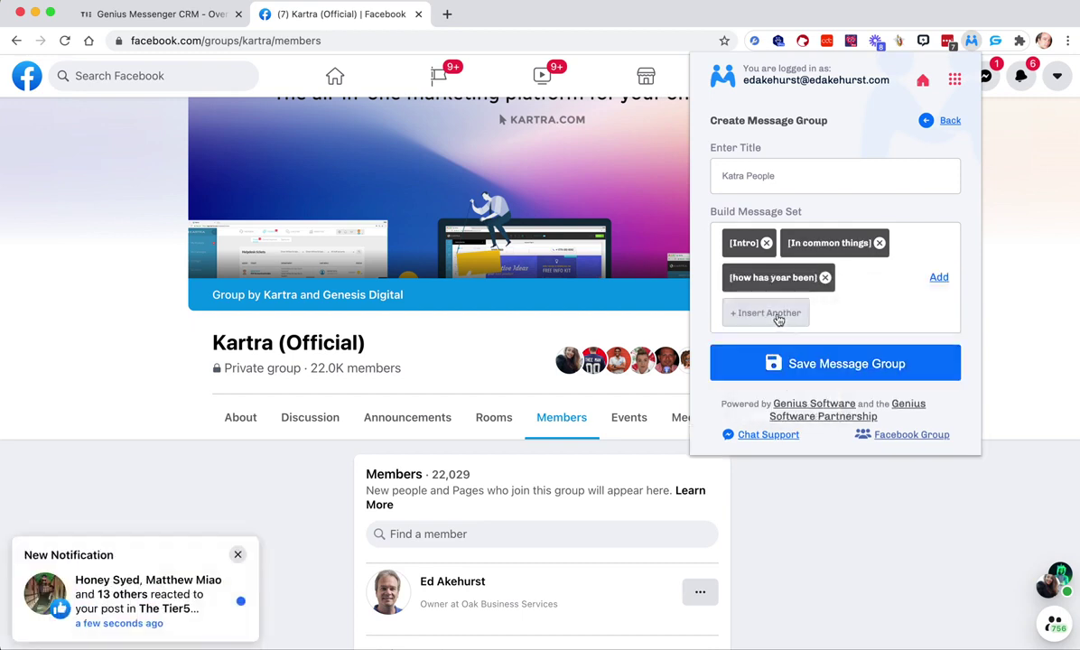
{"action": "left_click", "coordinate": [777, 315]}
{"action": "left_click", "coordinate": [785, 330]}
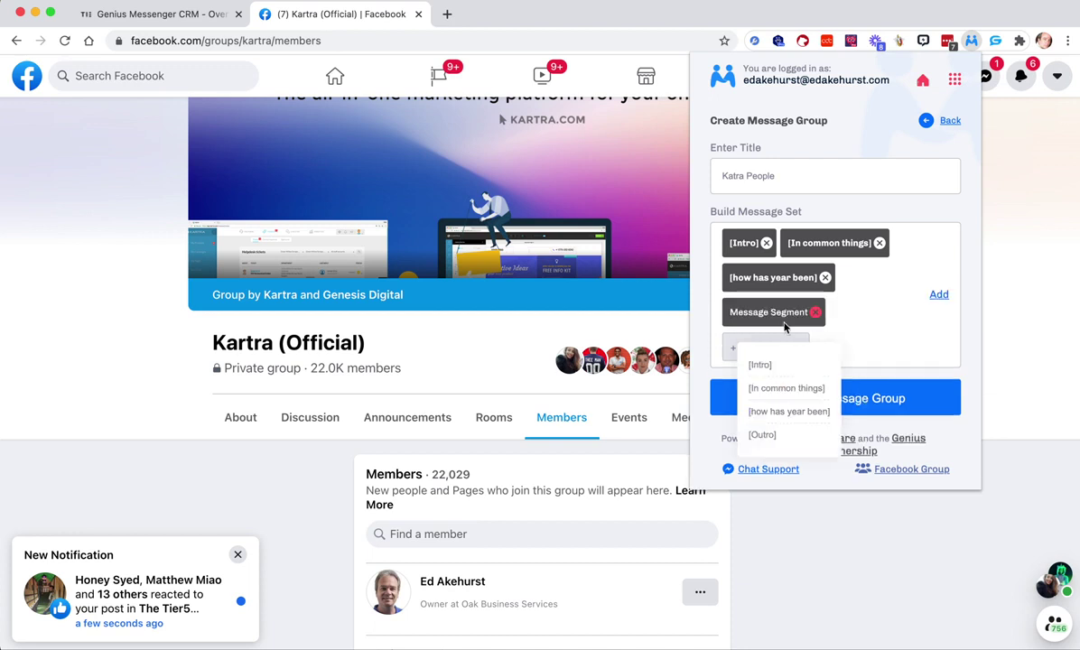
{"action": "left_click", "coordinate": [768, 435]}
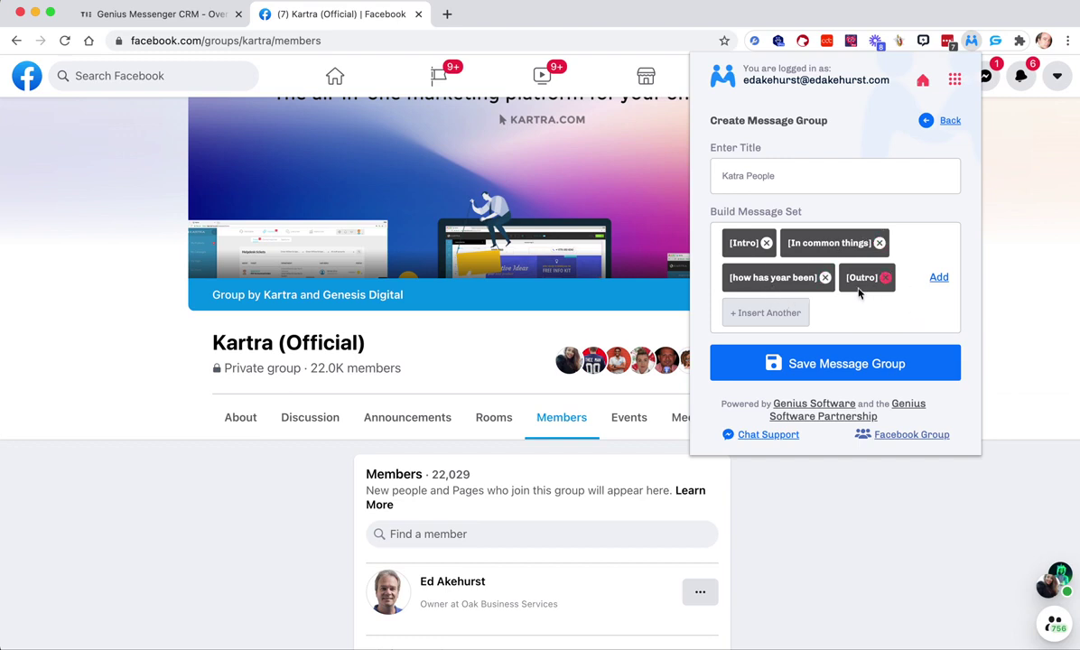
{"action": "left_click", "coordinate": [938, 279]}
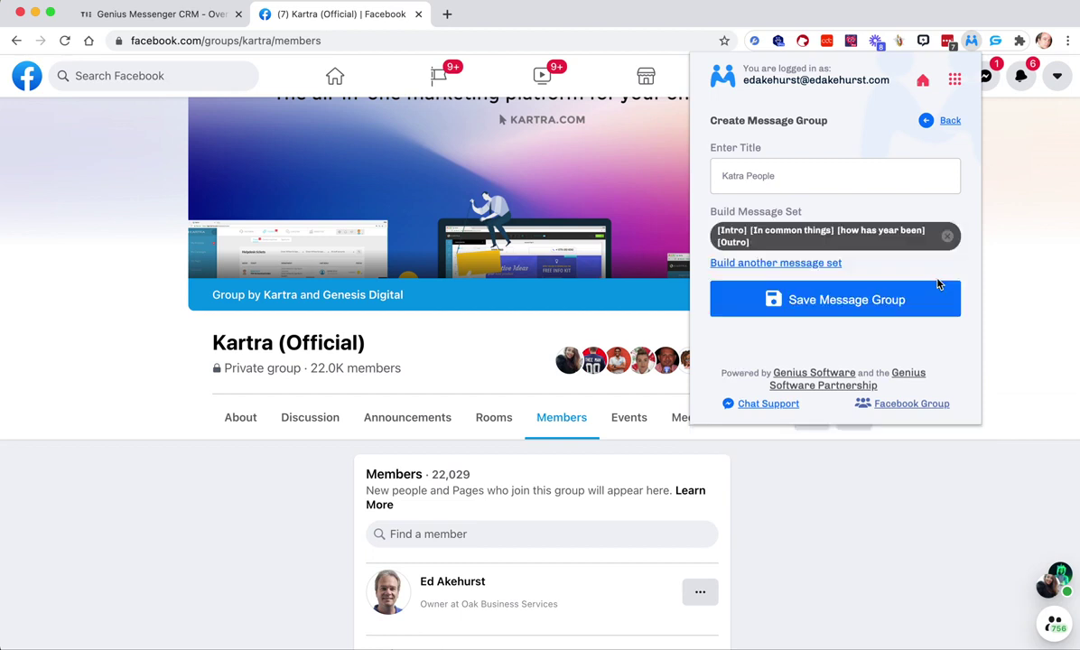
Step: Start a second message set, insert and remove a {First Name} keyword, then save the Katra People group
{"action": "left_click", "coordinate": [782, 264]}
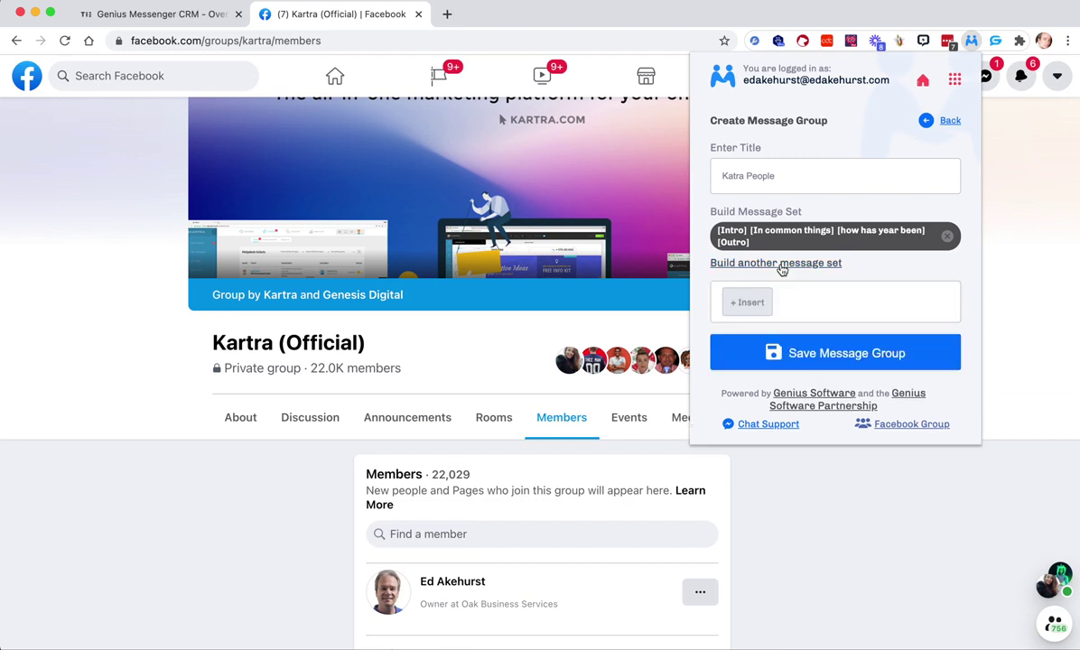
{"action": "left_click", "coordinate": [745, 305]}
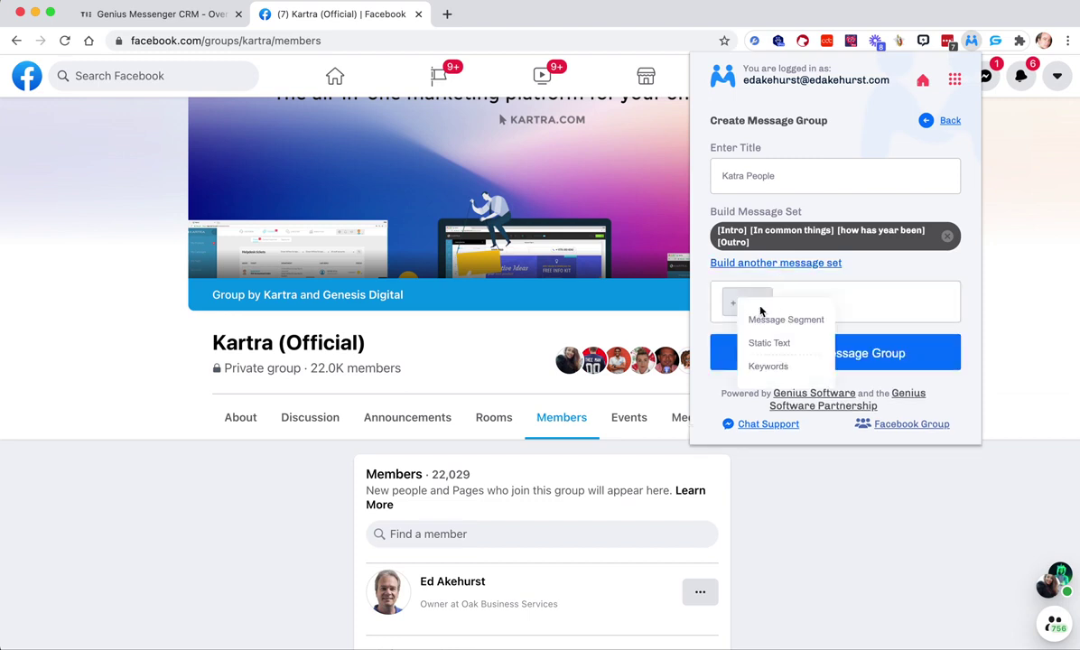
{"action": "left_click", "coordinate": [767, 365]}
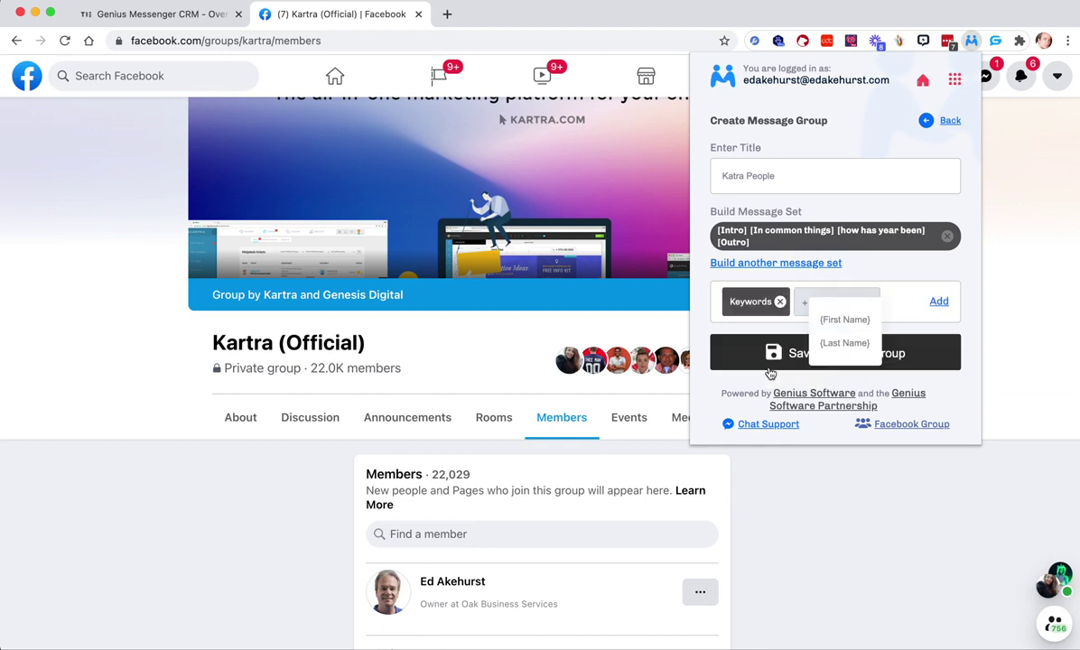
{"action": "left_click", "coordinate": [842, 321]}
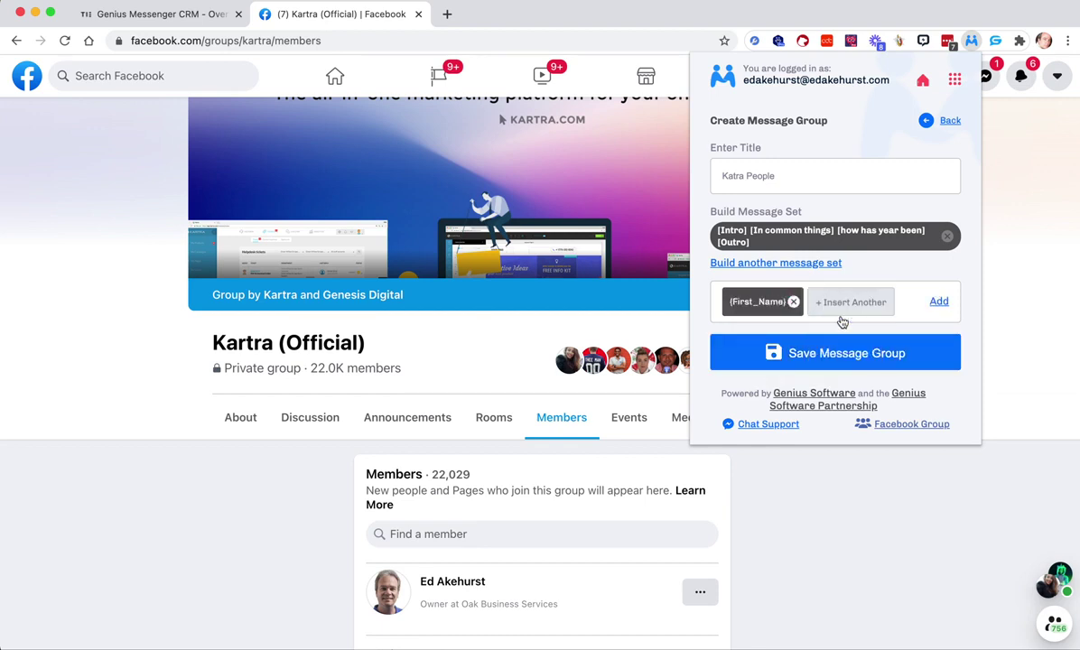
{"action": "left_click", "coordinate": [793, 301]}
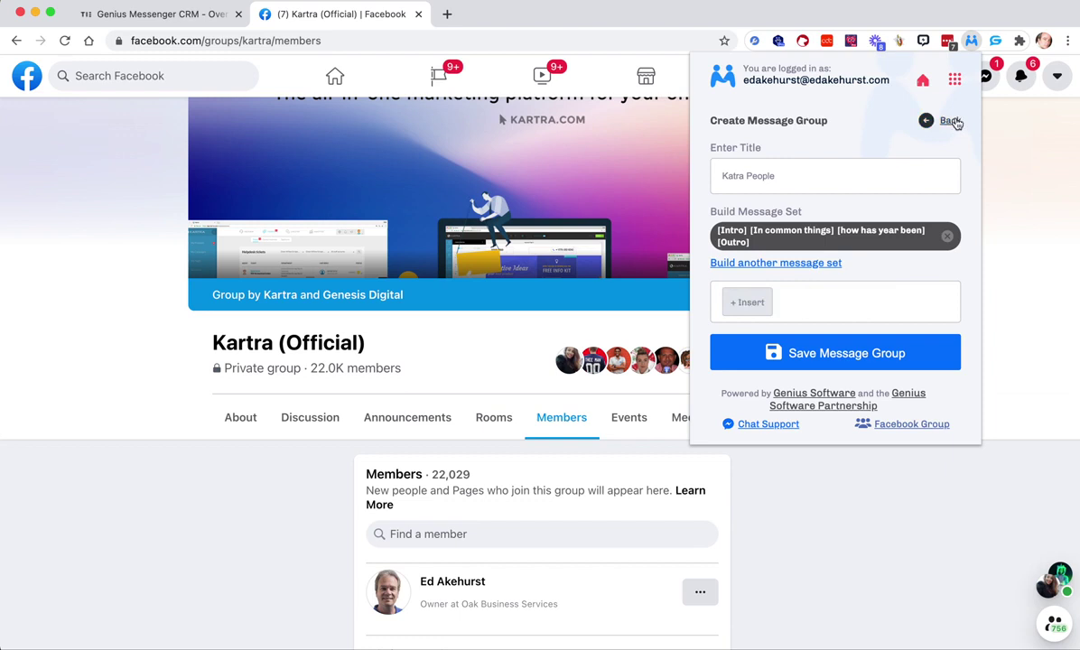
{"action": "left_click", "coordinate": [865, 353]}
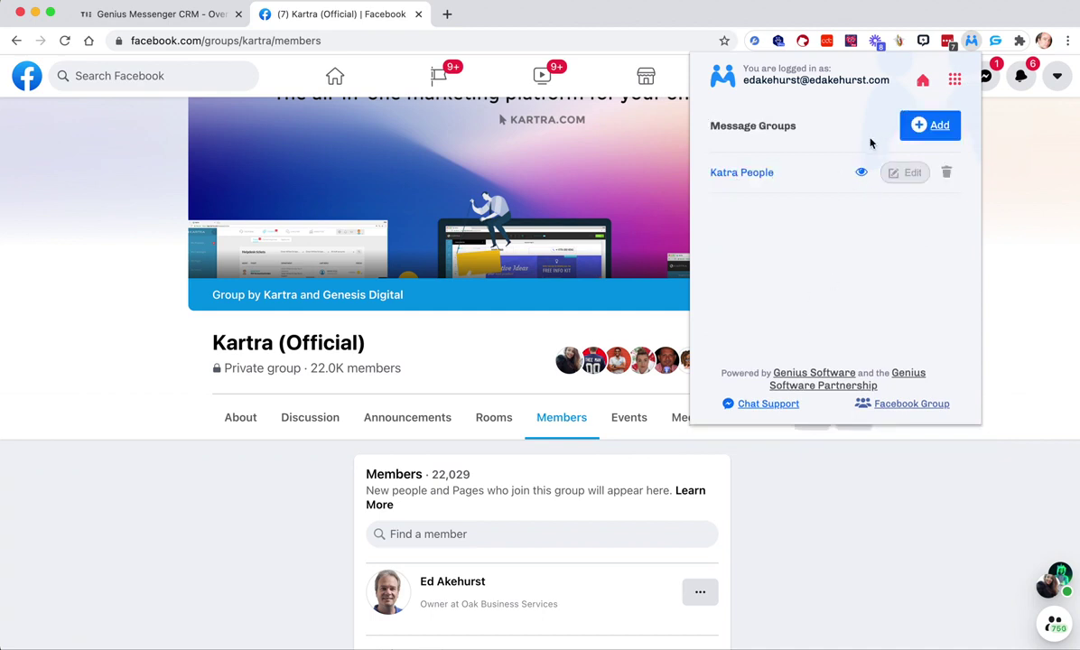
Step: Reopen the extension, choose Katra People as the message group, start the run, and close the panel
{"action": "key", "text": "Escape"}
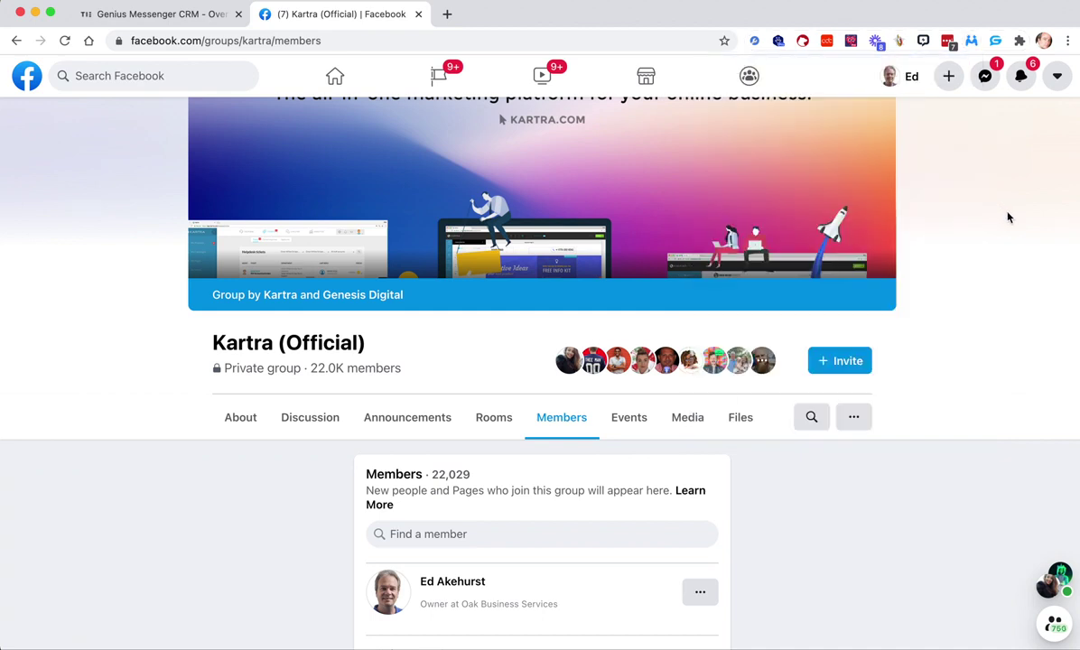
{"action": "left_click", "coordinate": [971, 41]}
{"action": "left_click", "coordinate": [766, 431]}
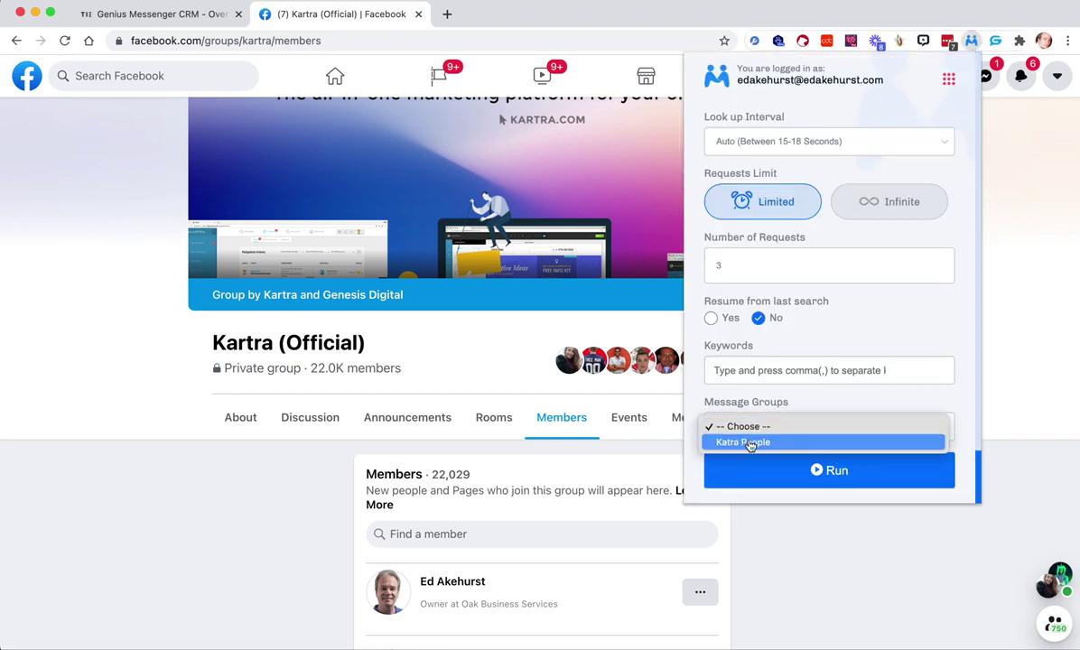
{"action": "left_click", "coordinate": [746, 442]}
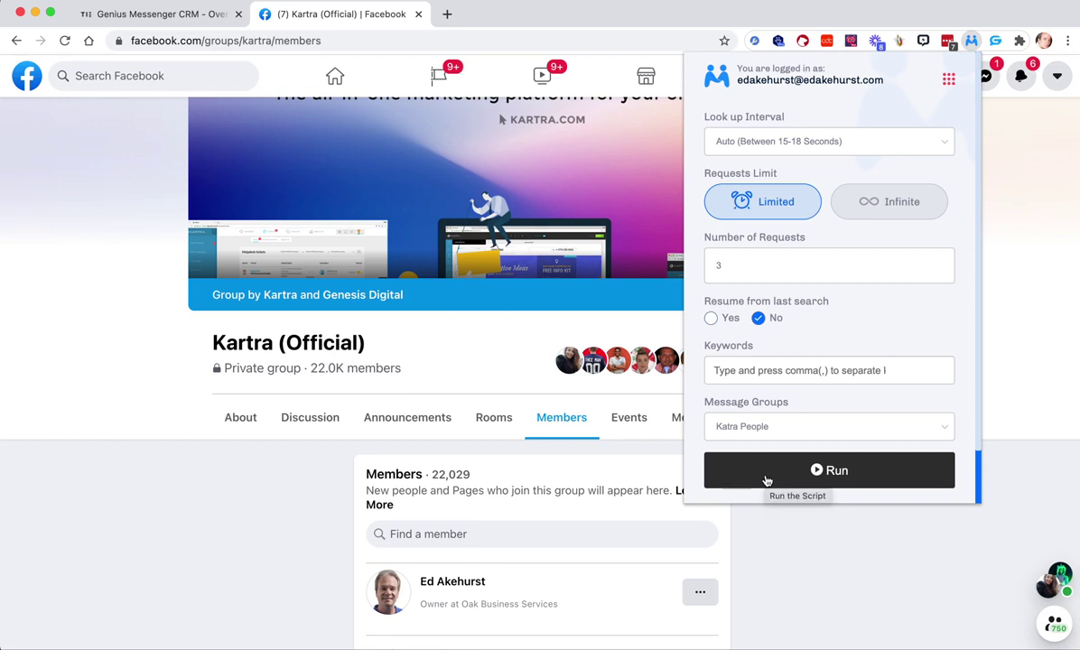
{"action": "left_click", "coordinate": [765, 481]}
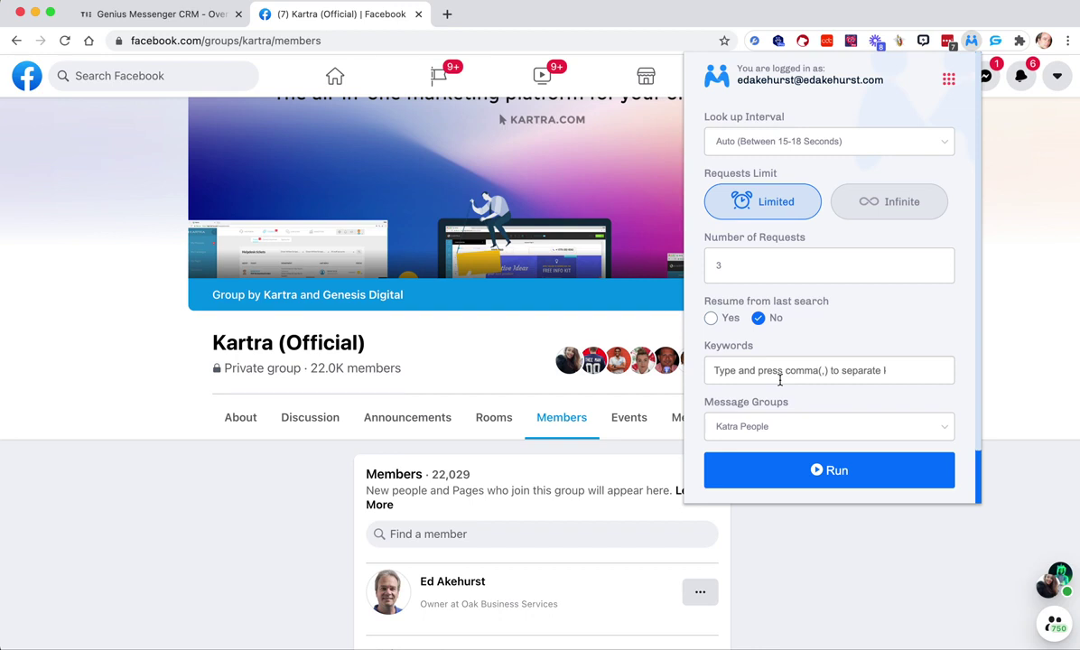
{"action": "left_click", "coordinate": [289, 498]}
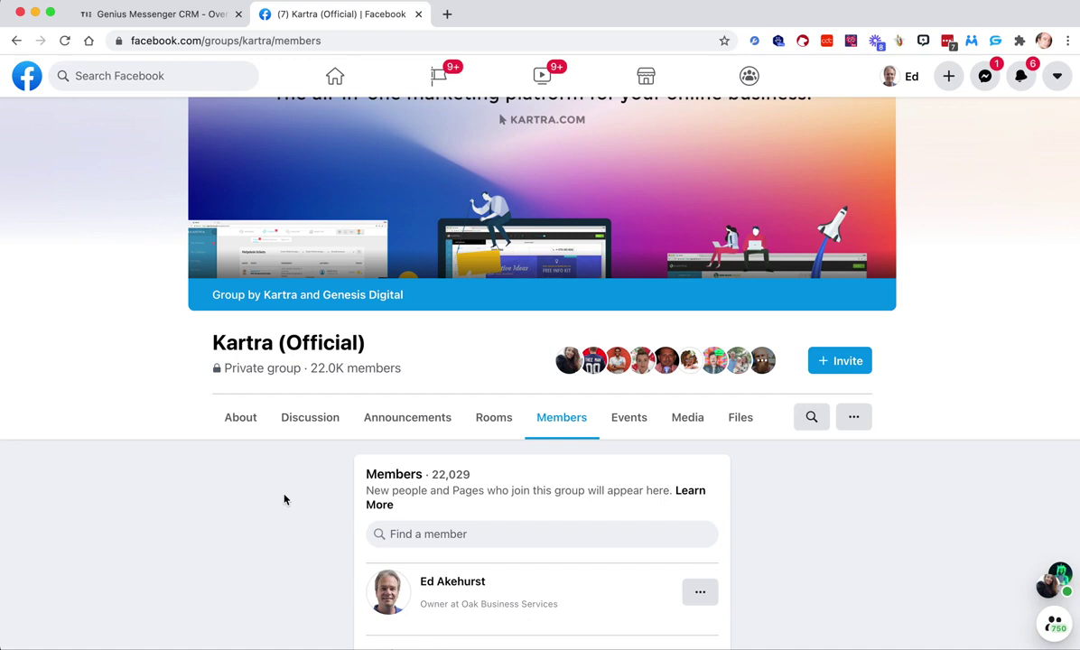
Step: Go to your own Facebook profile using the profile button in the top bar
{"action": "left_click", "coordinate": [901, 80]}
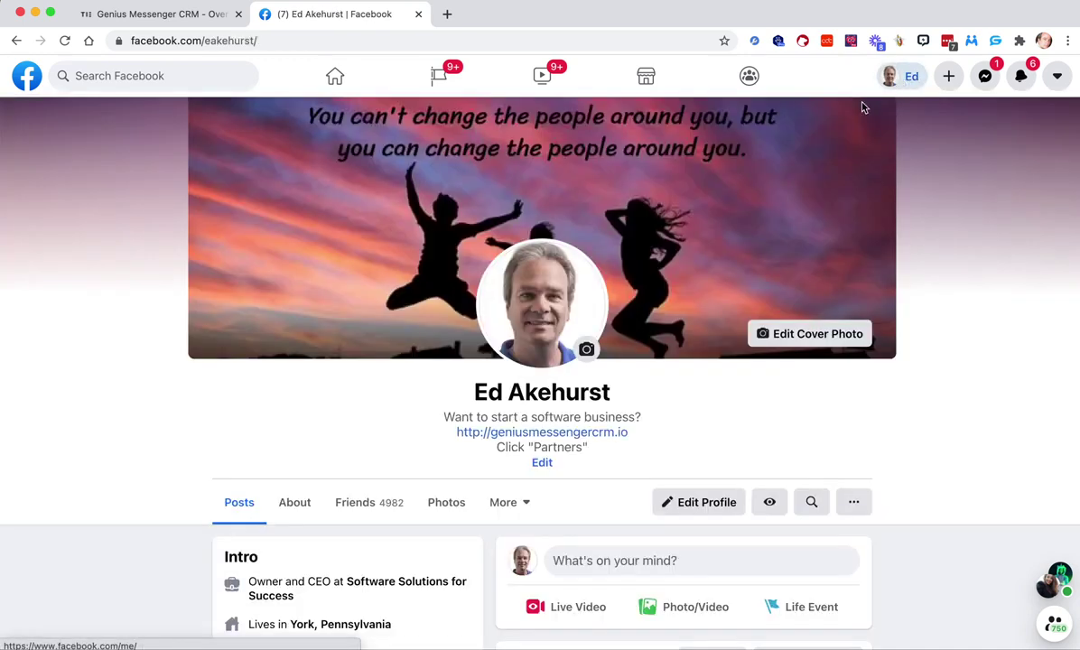